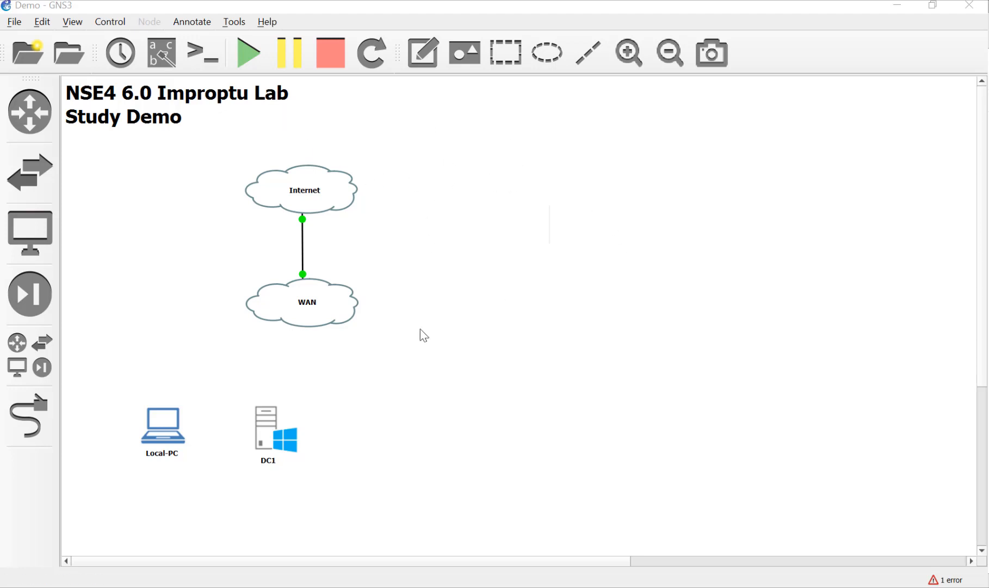
Nudge Local-PC and DC1 slightly lower and move the WAN cloud up toward Internet.
{"action": "mouse_move", "coordinate": [169, 445]}
{"action": "left_mouse_down"}
{"action": "mouse_move", "coordinate": [169, 429]}
{"action": "mouse_move", "coordinate": [160, 454]}
{"action": "left_mouse_up"}
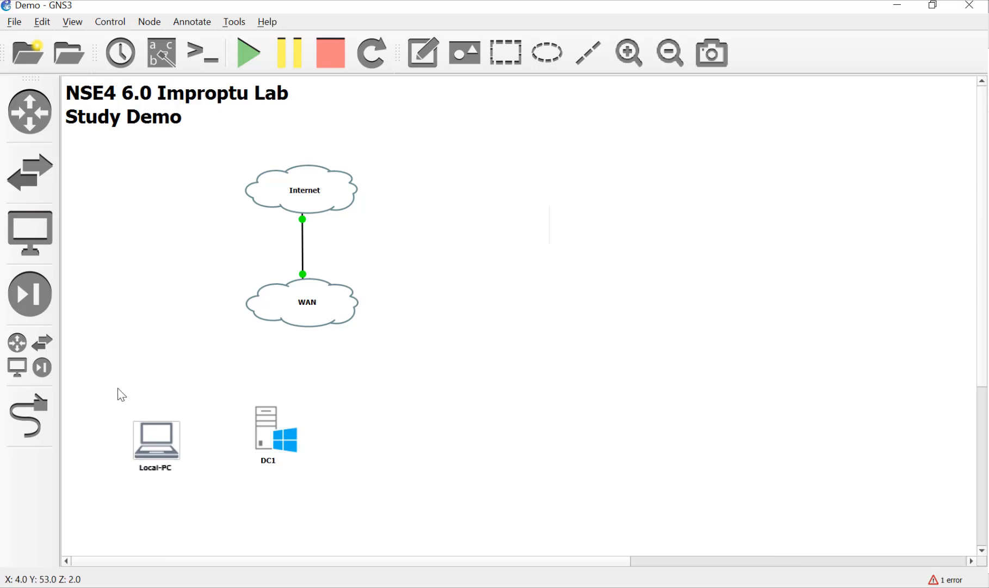
{"action": "mouse_move", "coordinate": [271, 442]}
{"action": "left_mouse_down"}
{"action": "mouse_move", "coordinate": [266, 455]}
{"action": "mouse_move", "coordinate": [257, 446]}
{"action": "left_mouse_up"}
{"action": "left_click", "coordinate": [343, 422]}
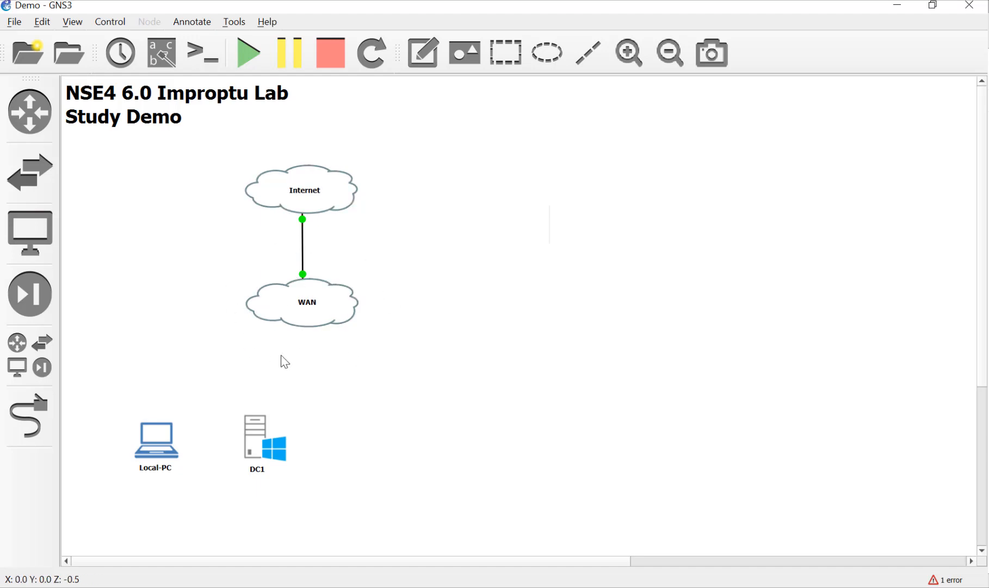
{"action": "mouse_move", "coordinate": [336, 318]}
{"action": "left_mouse_down"}
{"action": "mouse_move", "coordinate": [351, 313]}
{"action": "mouse_move", "coordinate": [330, 315]}
{"action": "mouse_move", "coordinate": [338, 300]}
{"action": "left_mouse_up"}
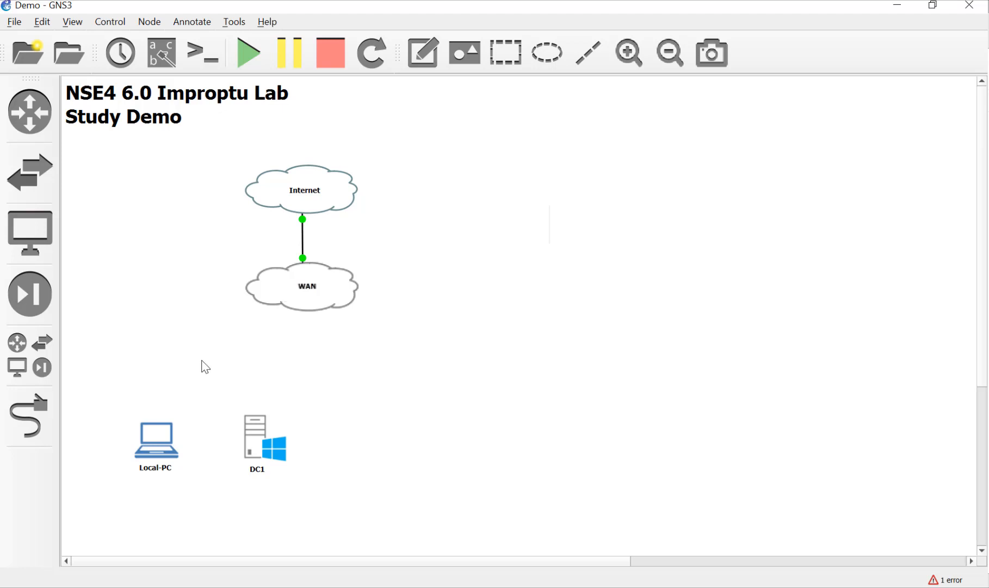
Place a FortiGate 6.0.0 device onto the canvas from the full device list.
{"action": "left_click", "coordinate": [41, 368]}
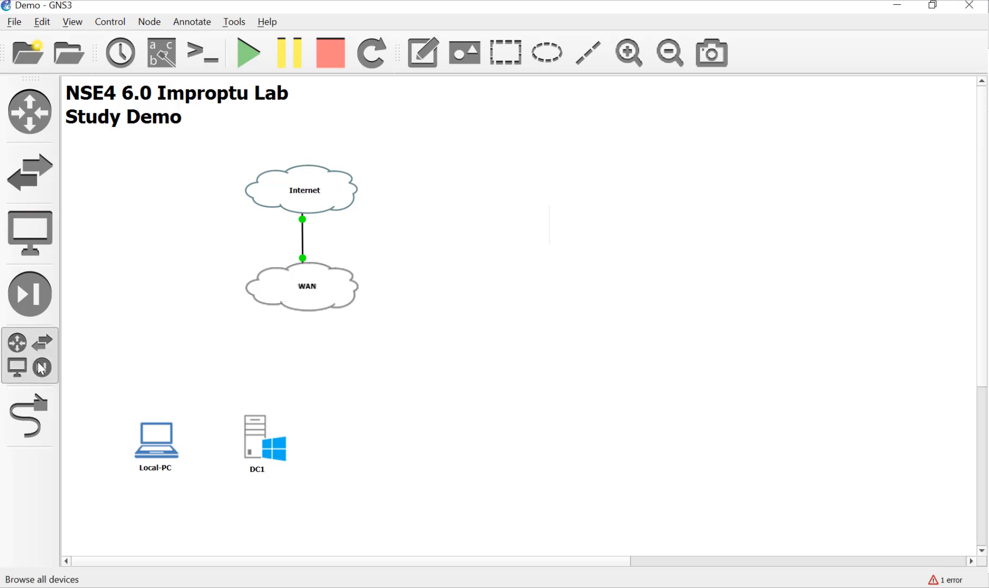
{"action": "scroll", "coordinate": [135, 343], "scroll_direction": "down", "scroll_amount": 3}
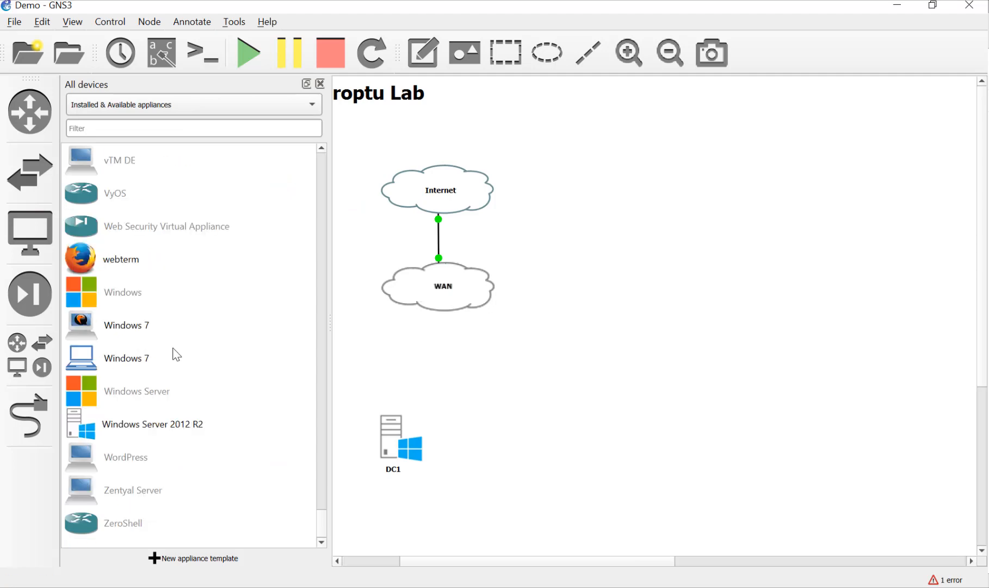
{"action": "scroll", "coordinate": [176, 354], "scroll_direction": "up", "scroll_amount": 12}
{"action": "scroll", "coordinate": [177, 354], "scroll_direction": "up", "scroll_amount": 8}
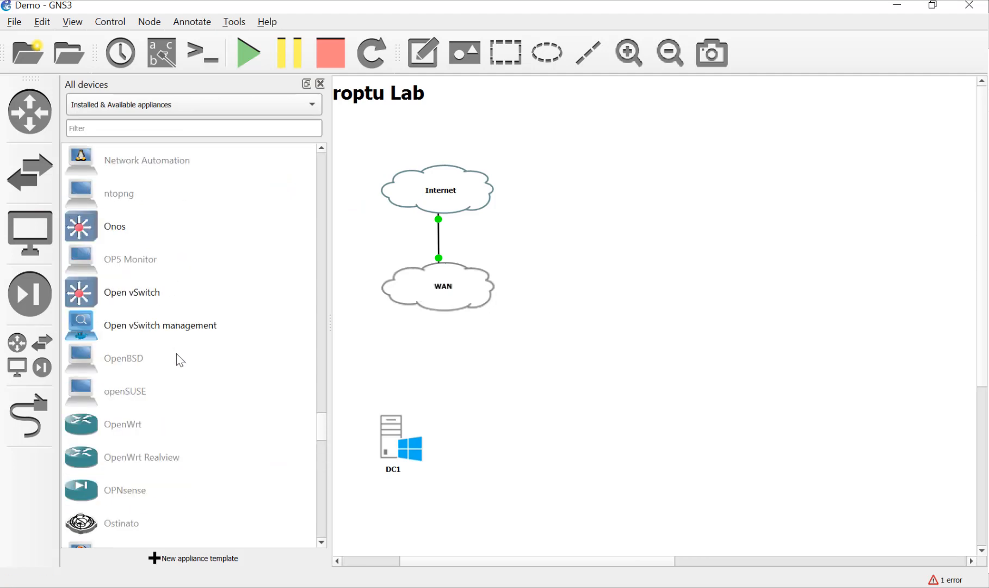
{"action": "scroll", "coordinate": [176, 353], "scroll_direction": "up", "scroll_amount": 1}
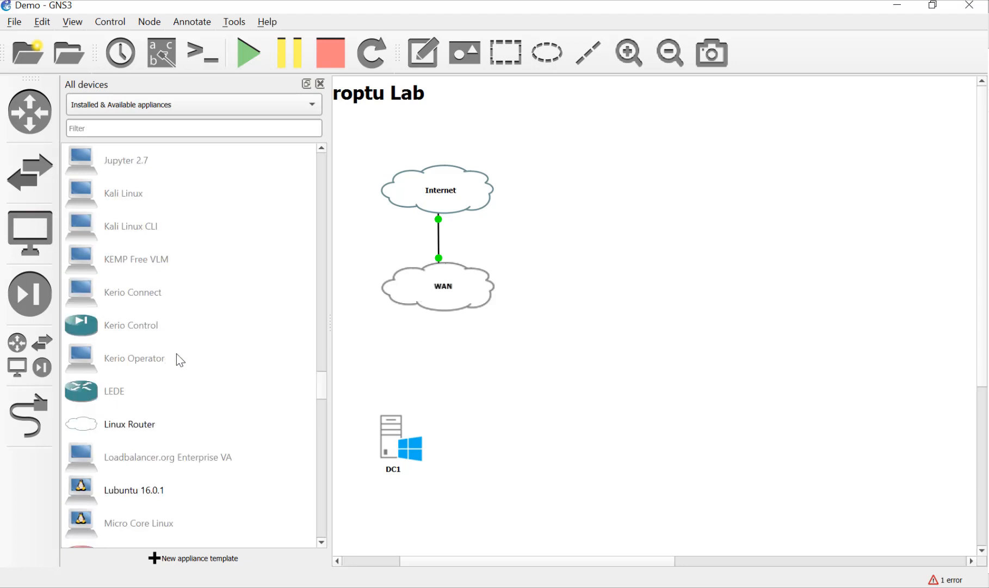
{"action": "scroll", "coordinate": [177, 355], "scroll_direction": "down", "scroll_amount": 18}
{"action": "scroll", "coordinate": [178, 357], "scroll_direction": "down", "scroll_amount": 3}
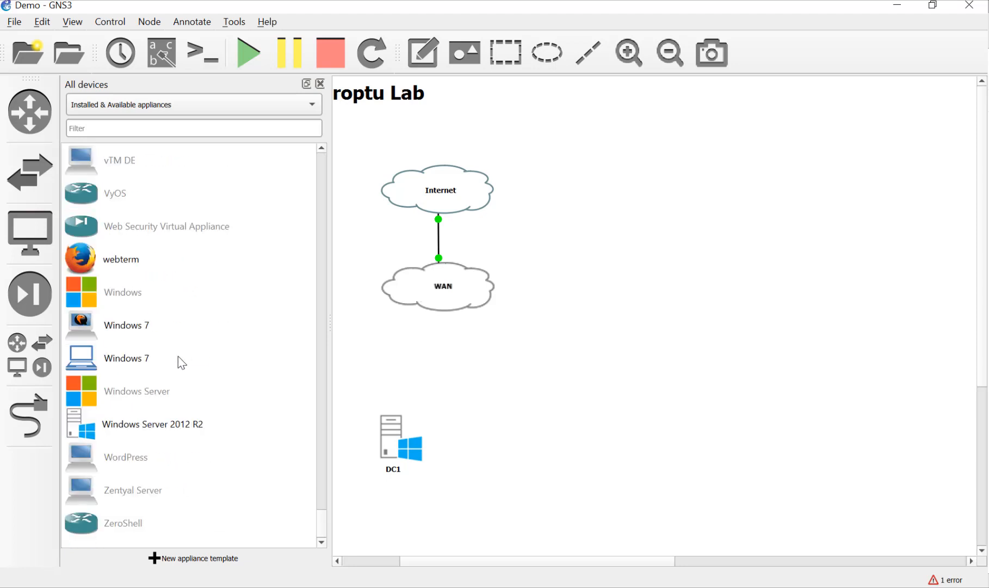
{"action": "scroll", "coordinate": [178, 355], "scroll_direction": "up", "scroll_amount": 15}
{"action": "scroll", "coordinate": [178, 357], "scroll_direction": "up", "scroll_amount": 12}
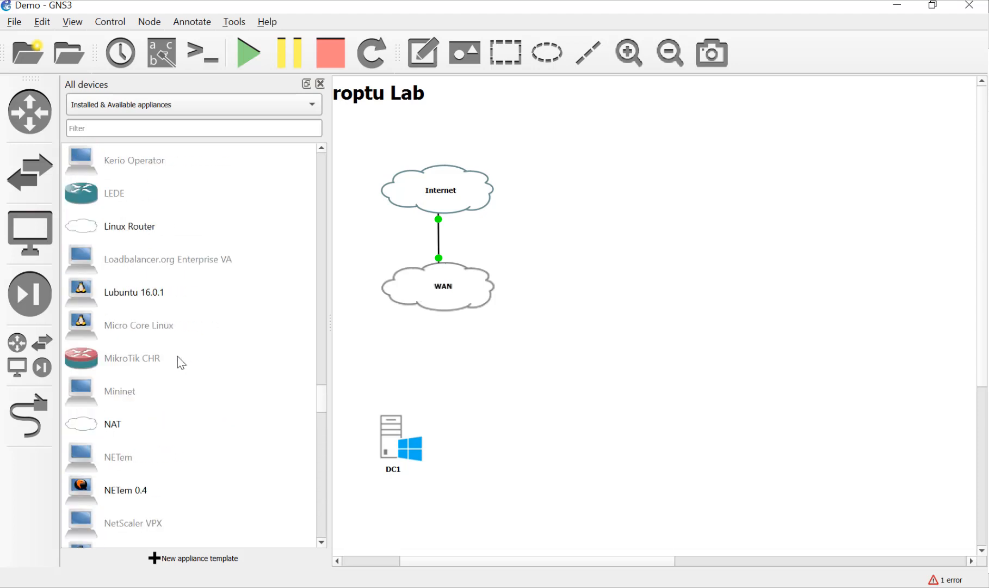
{"action": "left_click_drag", "start_coordinate": [126, 267], "coordinate": [346, 312]}
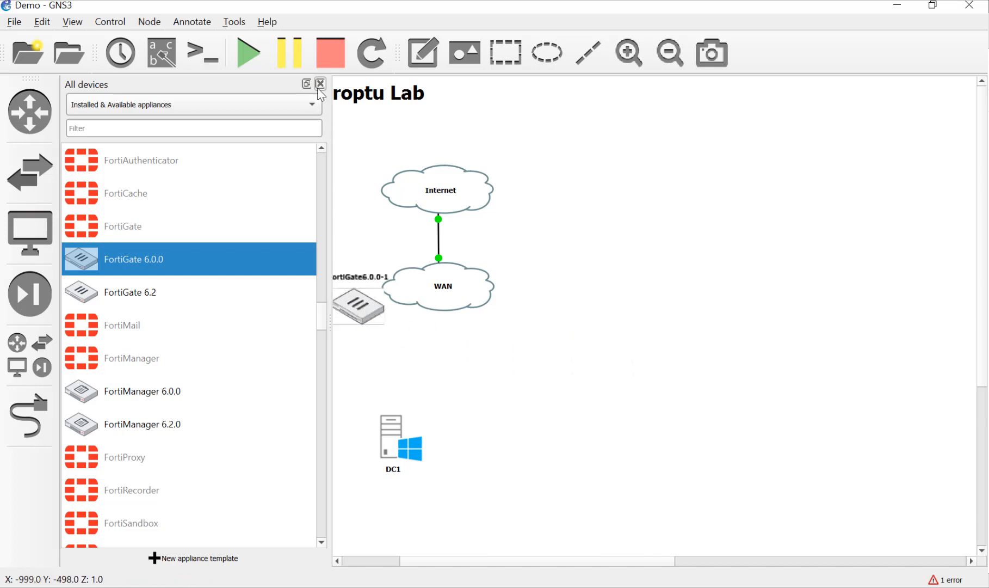
{"action": "left_click", "coordinate": [320, 83]}
Move the FortiGate left of WAN and rename it HQ-FortiGate.
{"action": "left_click_drag", "start_coordinate": [231, 303], "coordinate": [164, 283]}
{"action": "double_click", "coordinate": [181, 261]}
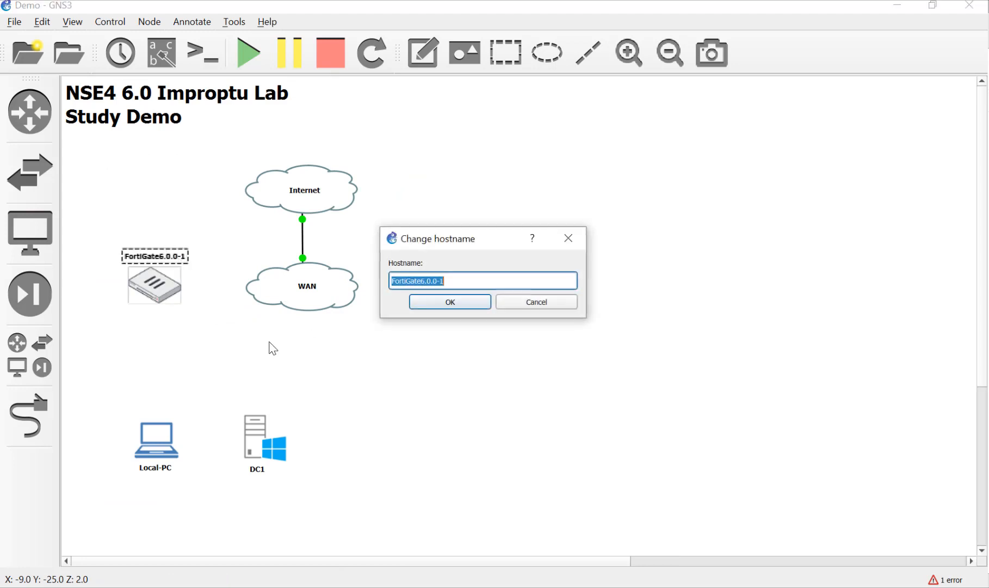
{"action": "type", "text": "H"}
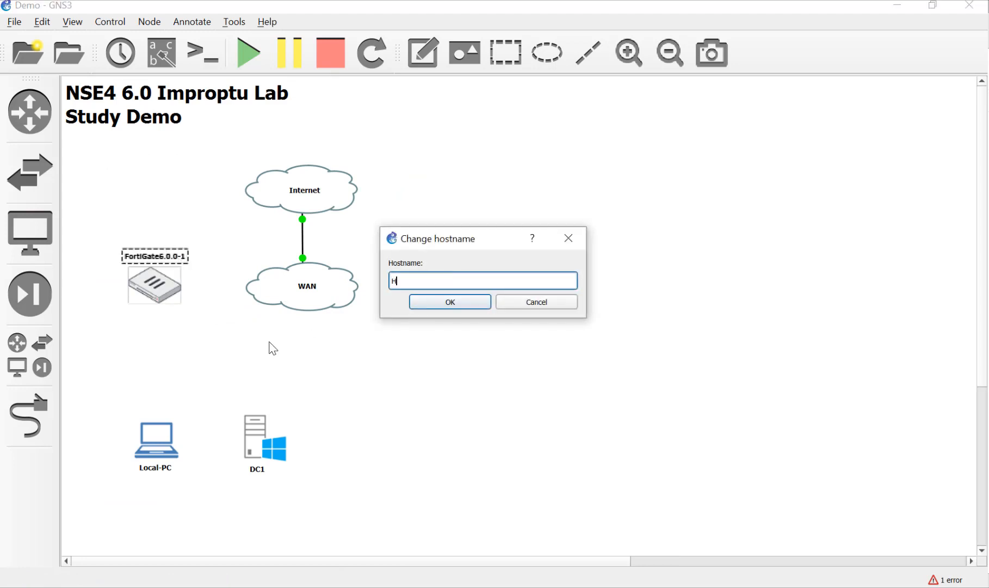
{"action": "type", "text": "Q-FortiGate"}
{"action": "key", "text": "Return"}
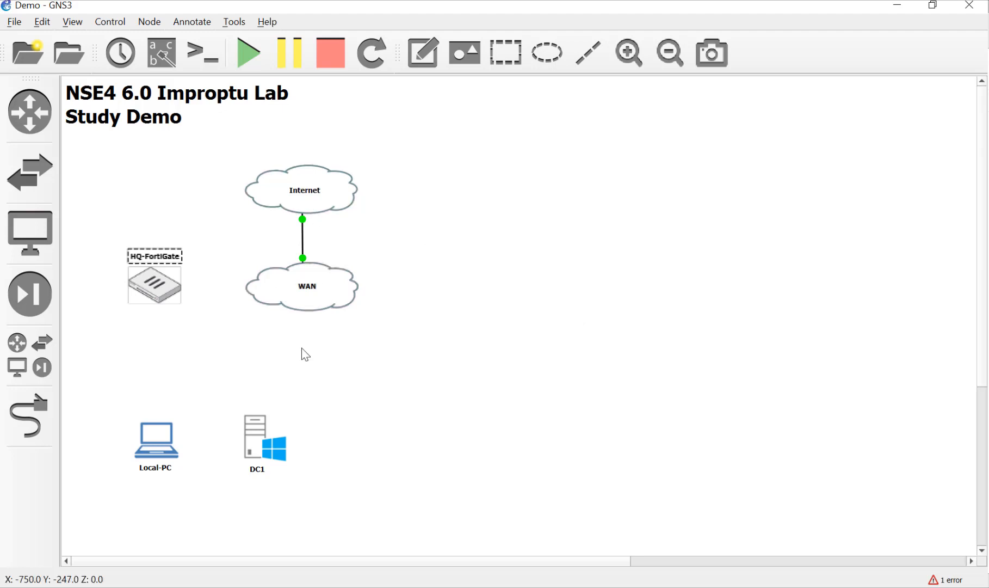
Add an Open vSwitch node and position it just below HQ-FortiGate.
{"action": "left_click", "coordinate": [218, 351]}
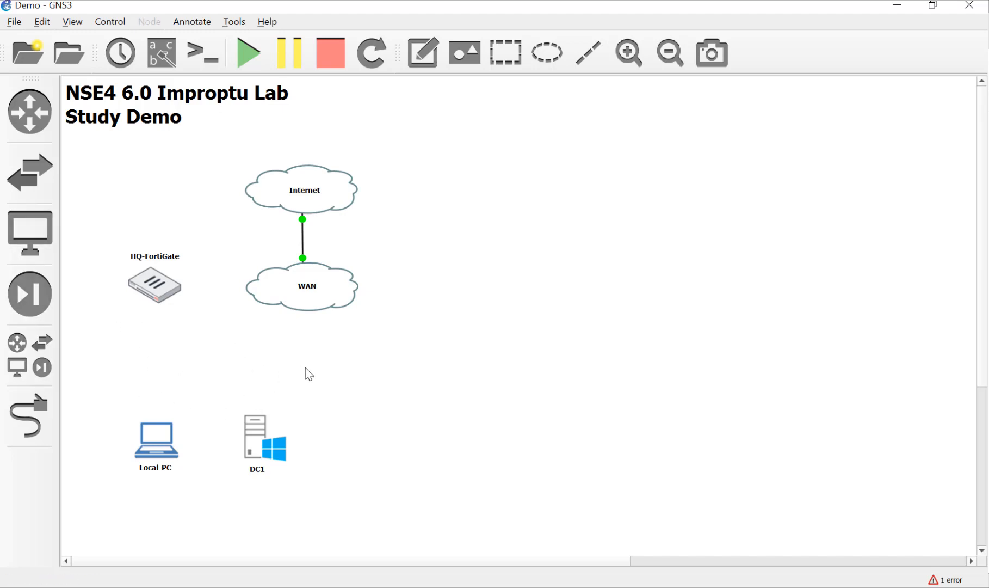
{"action": "left_click", "coordinate": [35, 356]}
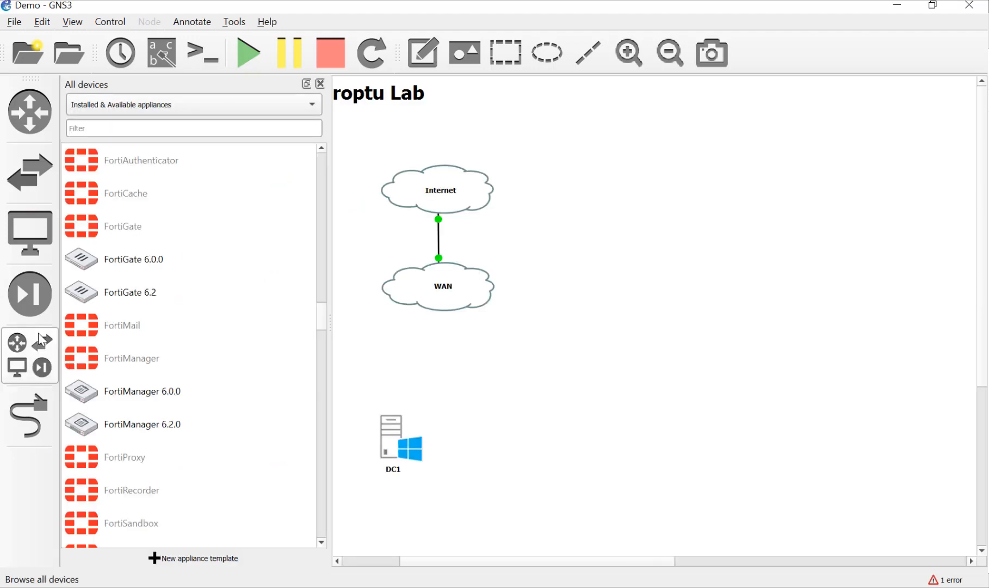
{"action": "scroll", "coordinate": [206, 394], "scroll_direction": "up", "scroll_amount": 5}
{"action": "scroll", "coordinate": [207, 396], "scroll_direction": "down", "scroll_amount": 2}
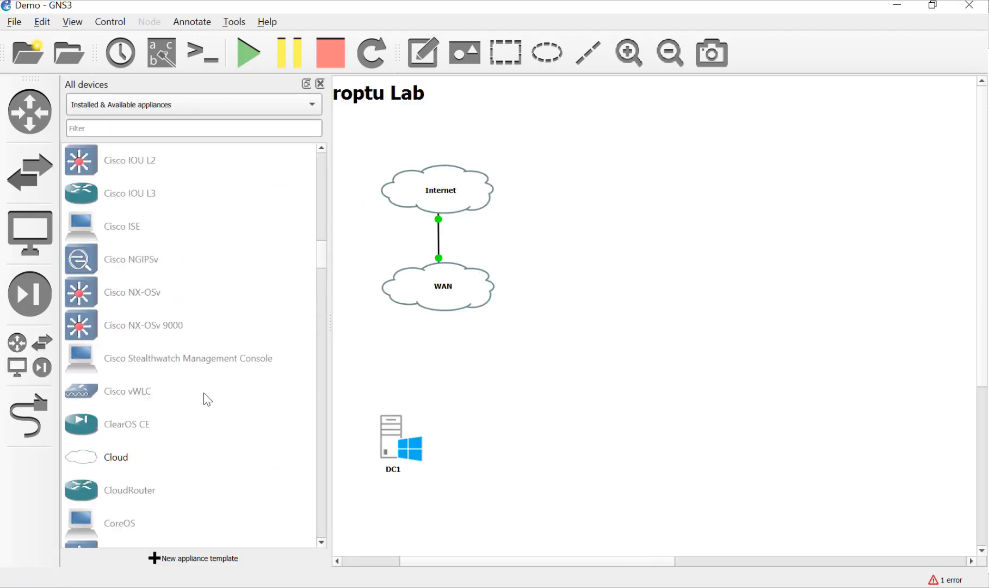
{"action": "scroll", "coordinate": [207, 397], "scroll_direction": "up", "scroll_amount": 4}
{"action": "scroll", "coordinate": [207, 399], "scroll_direction": "up", "scroll_amount": 5}
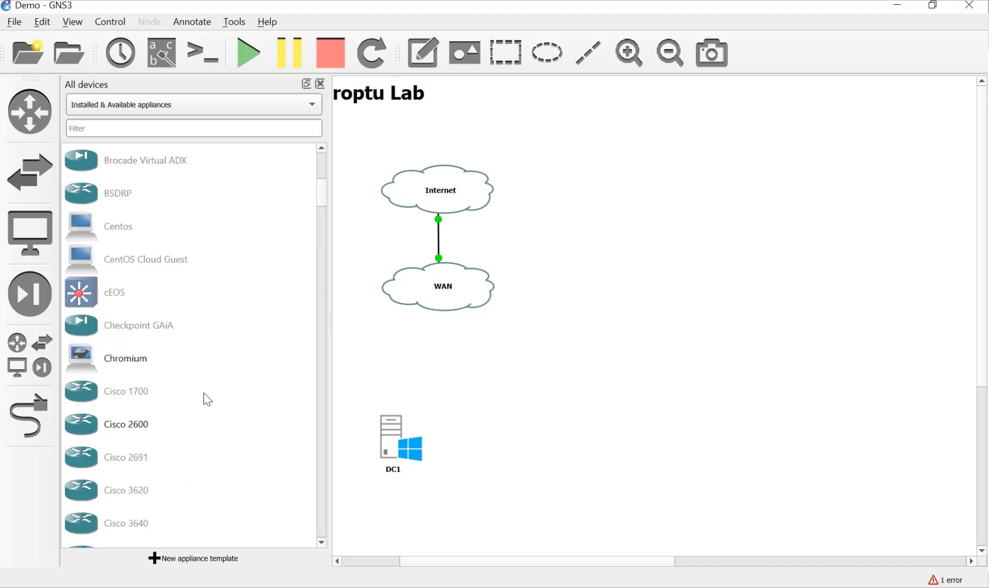
{"action": "scroll", "coordinate": [207, 399], "scroll_direction": "down", "scroll_amount": 11}
{"action": "scroll", "coordinate": [207, 398], "scroll_direction": "down", "scroll_amount": 2}
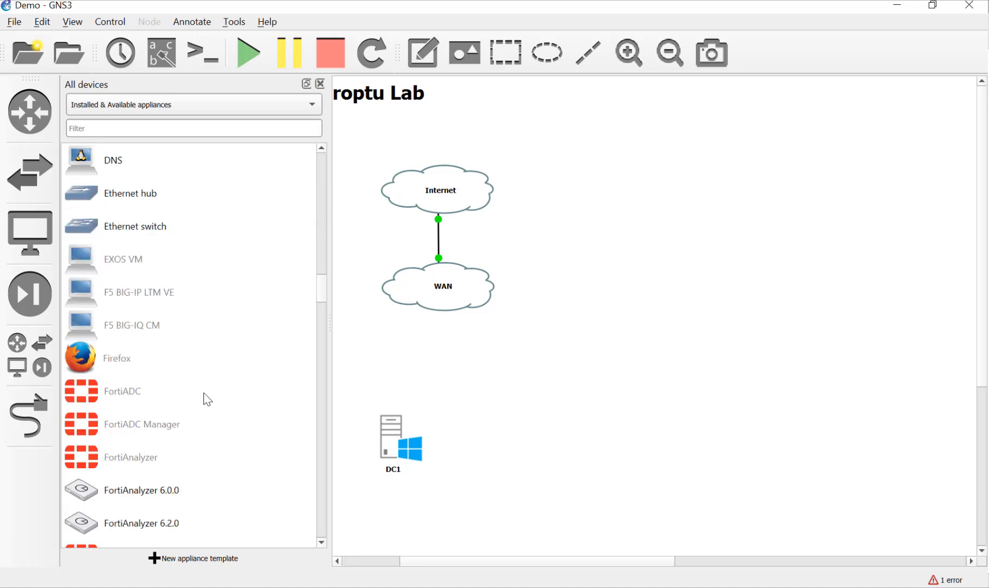
{"action": "scroll", "coordinate": [208, 399], "scroll_direction": "down", "scroll_amount": 10}
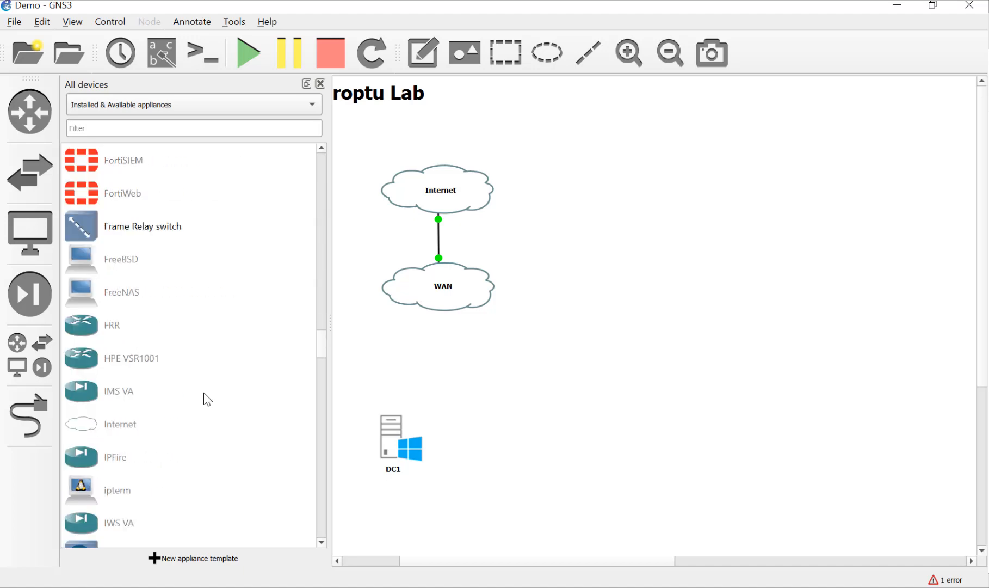
{"action": "scroll", "coordinate": [207, 399], "scroll_direction": "down", "scroll_amount": 7}
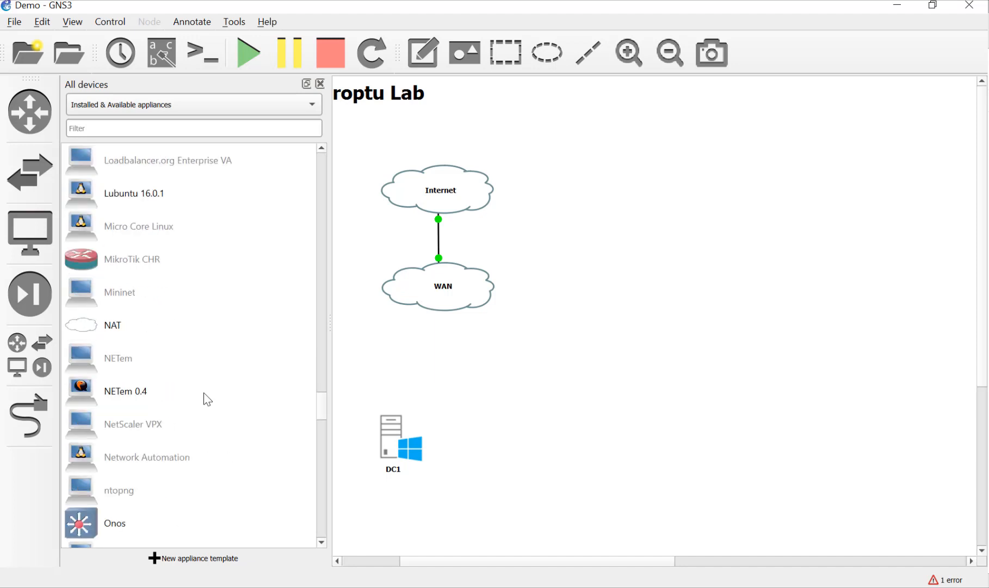
{"action": "scroll", "coordinate": [207, 399], "scroll_direction": "down", "scroll_amount": 2}
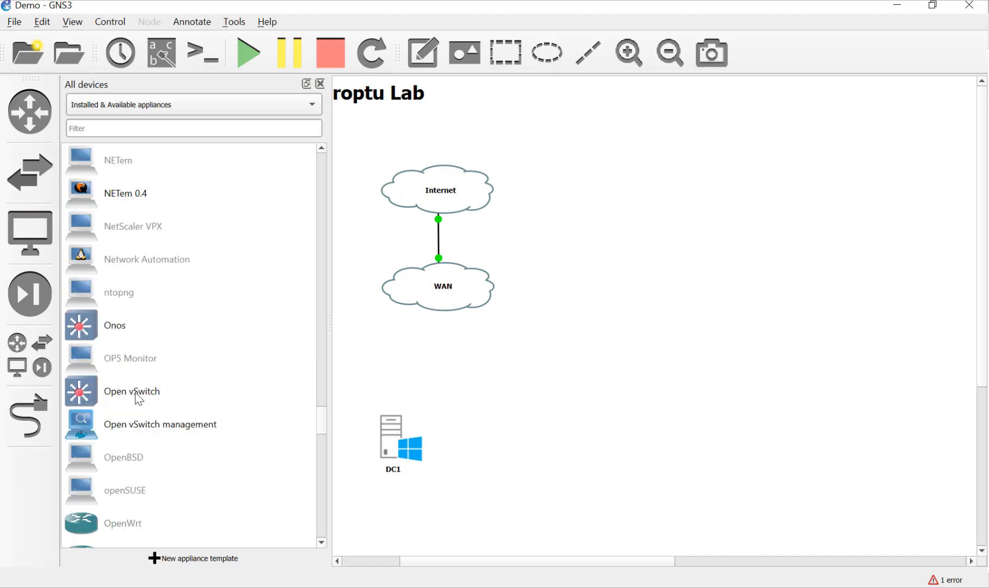
{"action": "left_click", "coordinate": [90, 399]}
{"action": "left_click_drag", "start_coordinate": [90, 399], "coordinate": [472, 411]}
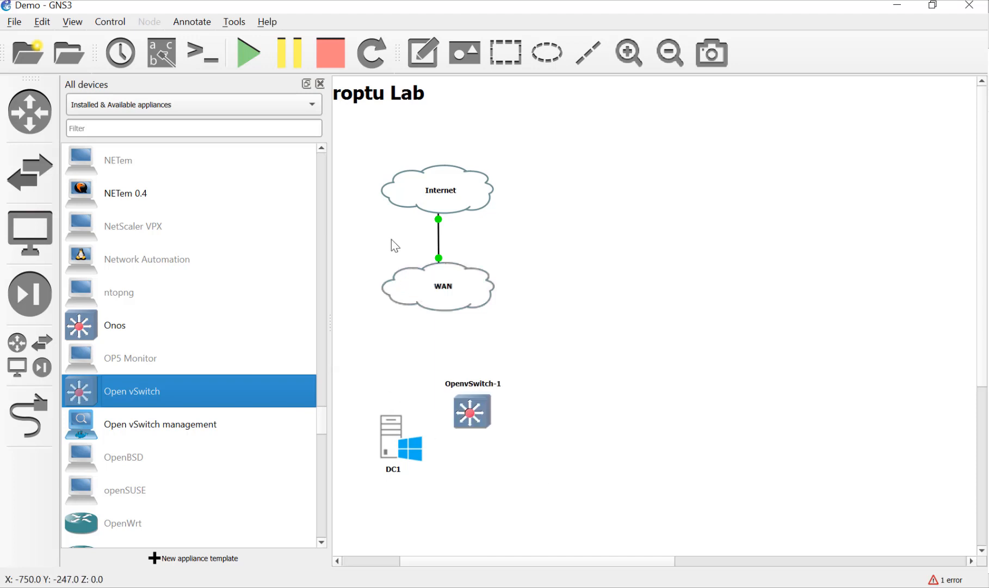
{"action": "left_click", "coordinate": [320, 83]}
{"action": "left_click_drag", "start_coordinate": [348, 415], "coordinate": [167, 347]}
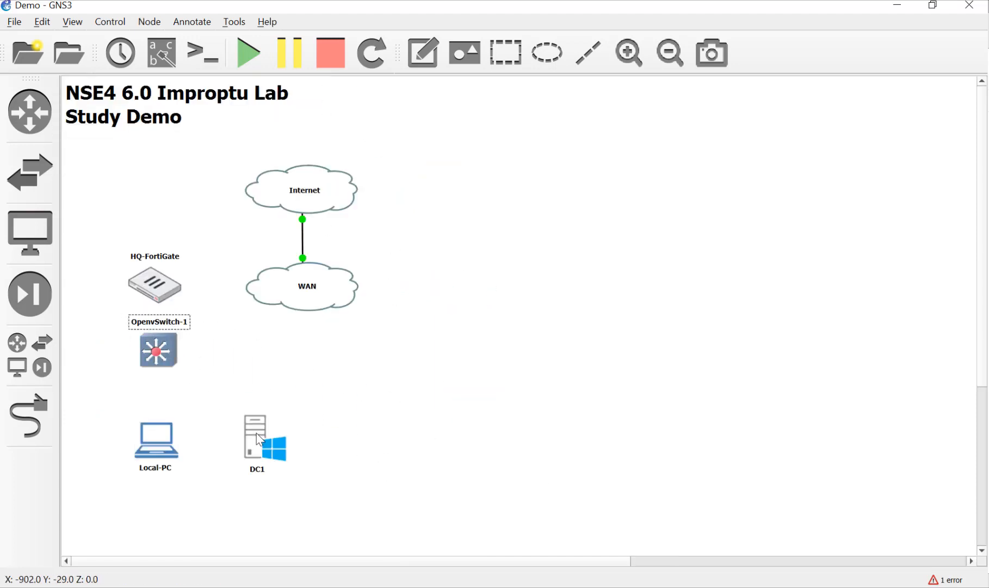
Rename the switch to 10.10.1.0/24 and place its label to the right.
{"action": "double_click", "coordinate": [188, 322]}
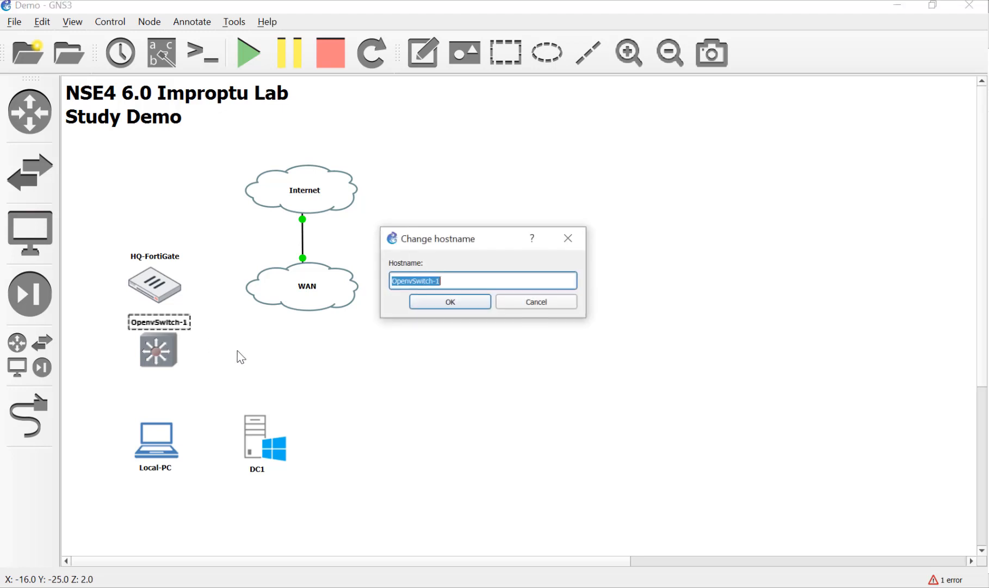
{"action": "type", "text": "10"}
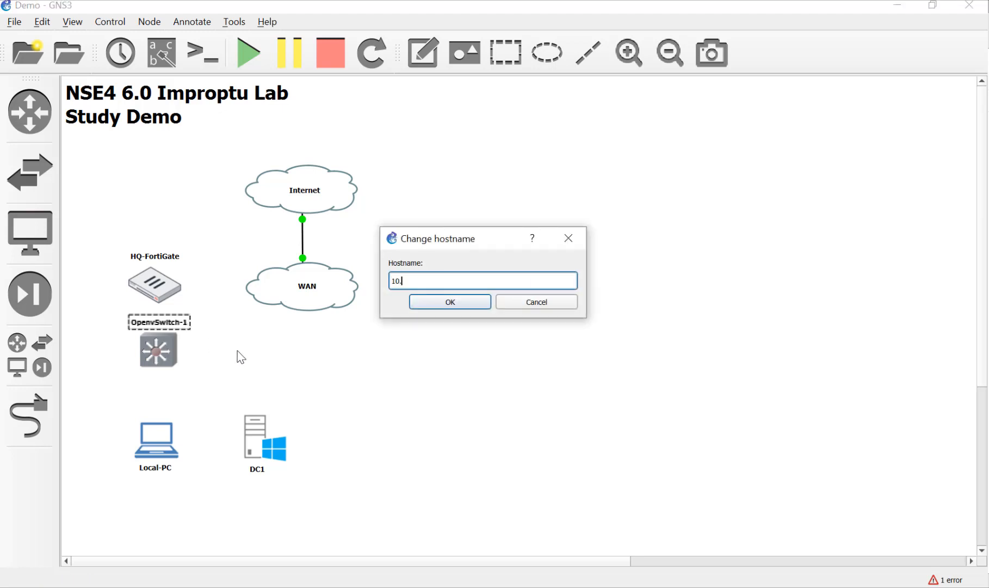
{"action": "type", "text": ".10.1.0/24"}
{"action": "left_click", "coordinate": [457, 302]}
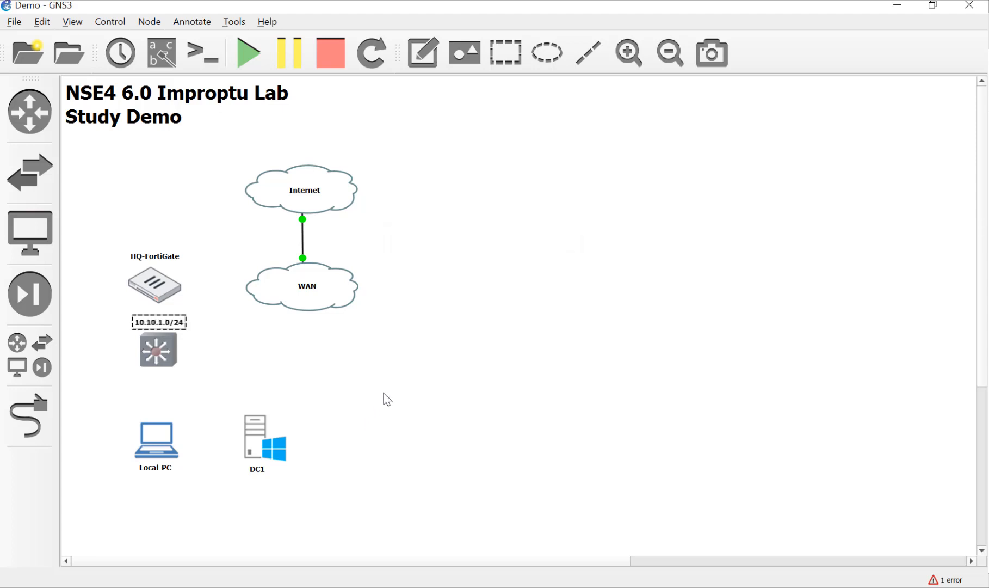
{"action": "left_click_drag", "start_coordinate": [164, 330], "coordinate": [218, 355]}
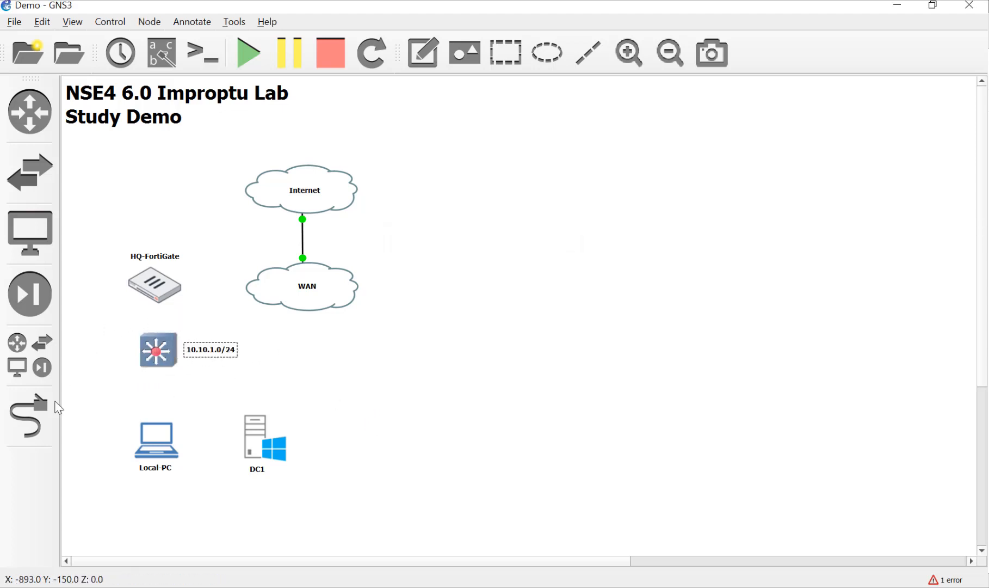
Link HQ-FortiGate Port6 to the switch's eth1.
{"action": "left_click", "coordinate": [30, 416]}
{"action": "left_click", "coordinate": [157, 288]}
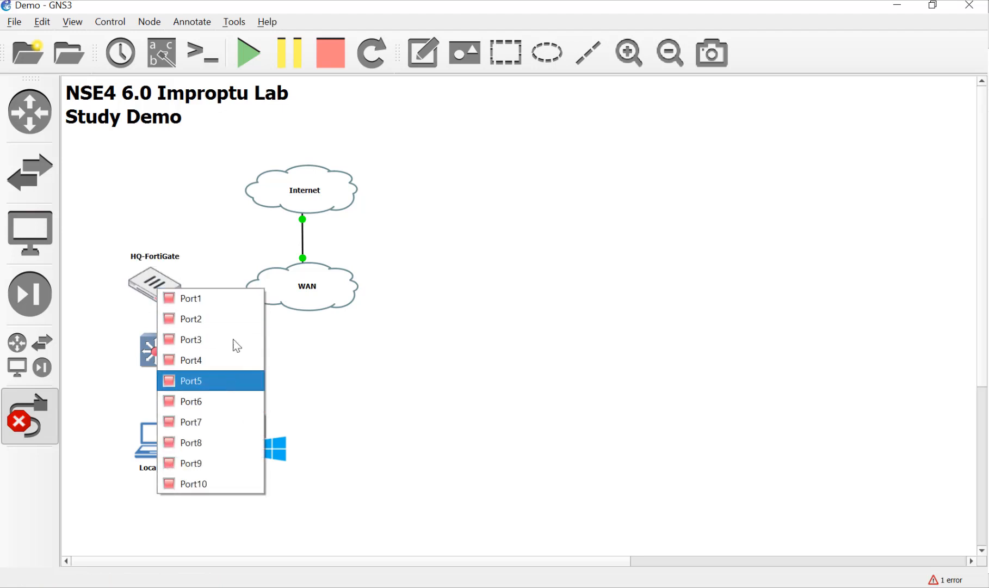
{"action": "left_click", "coordinate": [231, 404]}
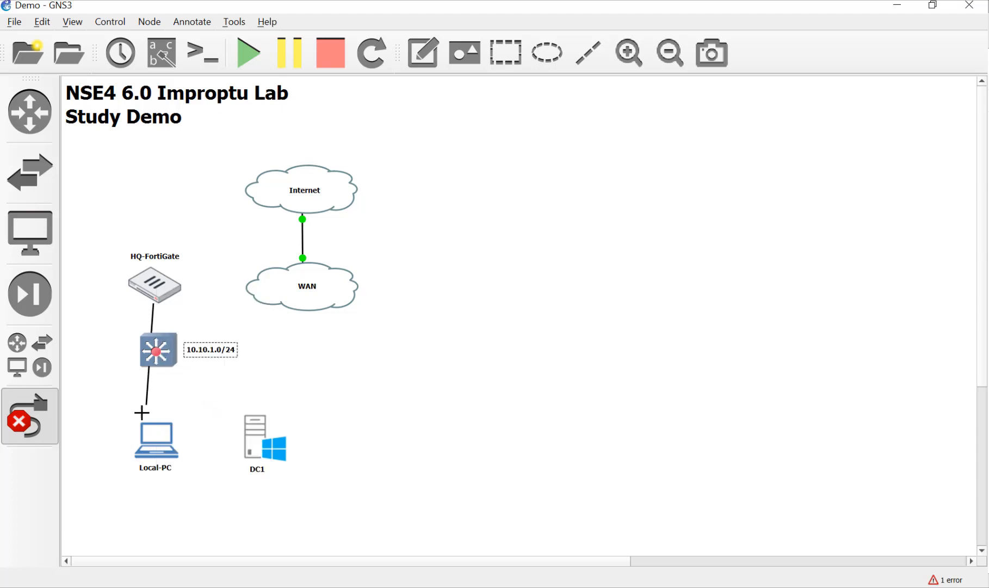
{"action": "left_click", "coordinate": [158, 345]}
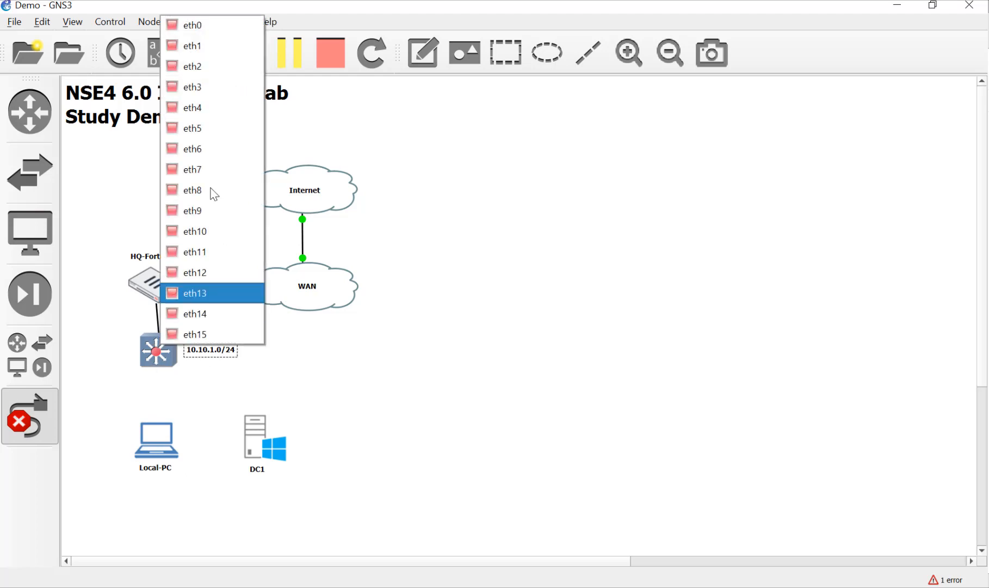
{"action": "left_click", "coordinate": [183, 45]}
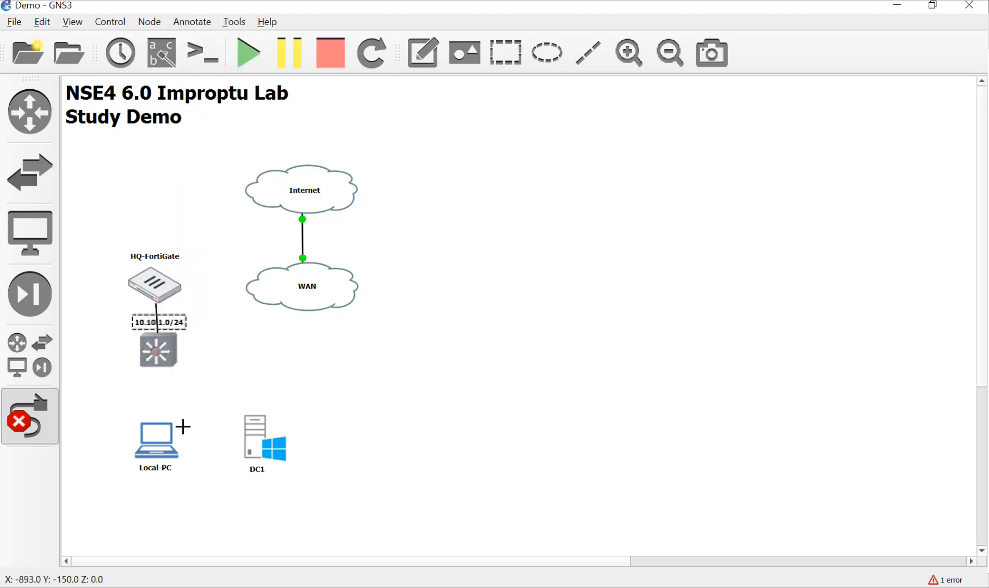
Link the switch to Local-PC NIC1 and eth3 to DC1 NIC1, then reposition its label.
{"action": "left_click", "coordinate": [164, 351]}
{"action": "left_click", "coordinate": [206, 316]}
{"action": "left_click", "coordinate": [158, 434]}
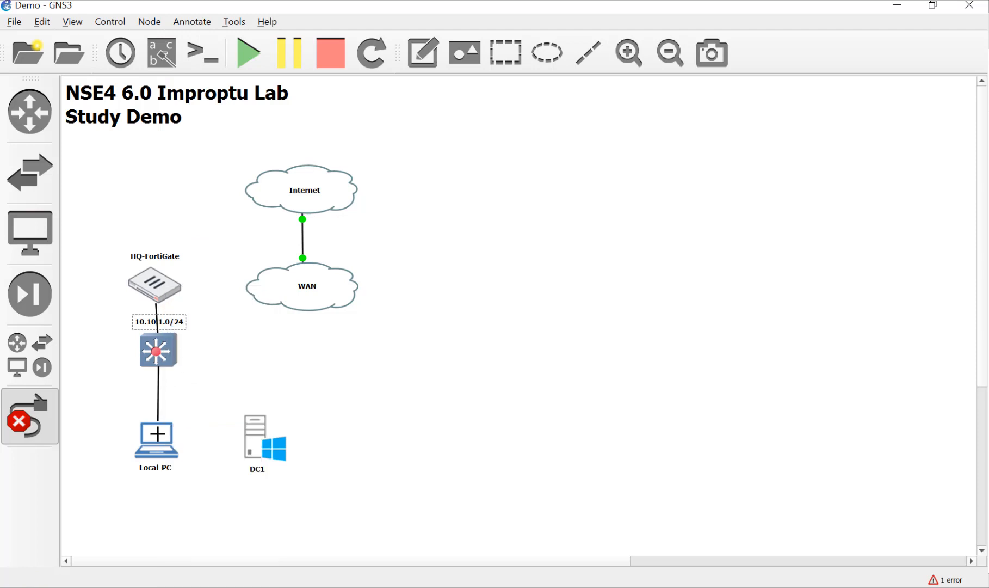
{"action": "left_click", "coordinate": [199, 442]}
{"action": "left_click", "coordinate": [172, 359]}
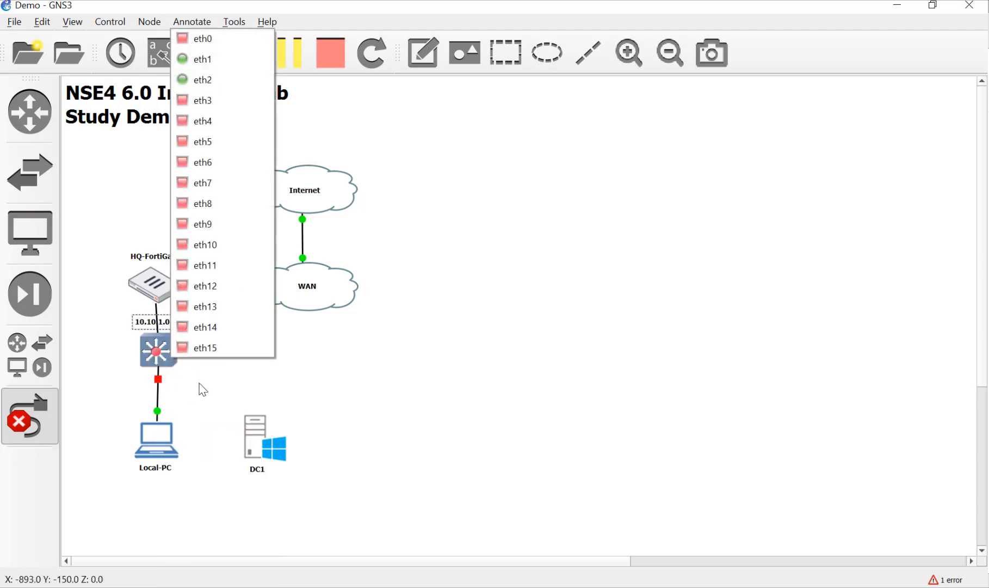
{"action": "left_click", "coordinate": [217, 101]}
{"action": "left_click", "coordinate": [254, 439]}
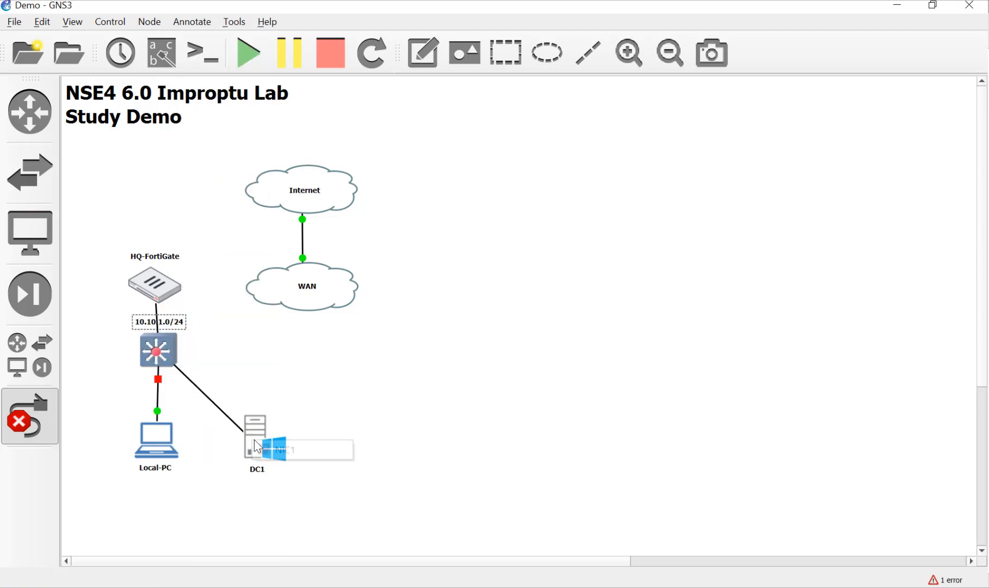
{"action": "left_click", "coordinate": [260, 449]}
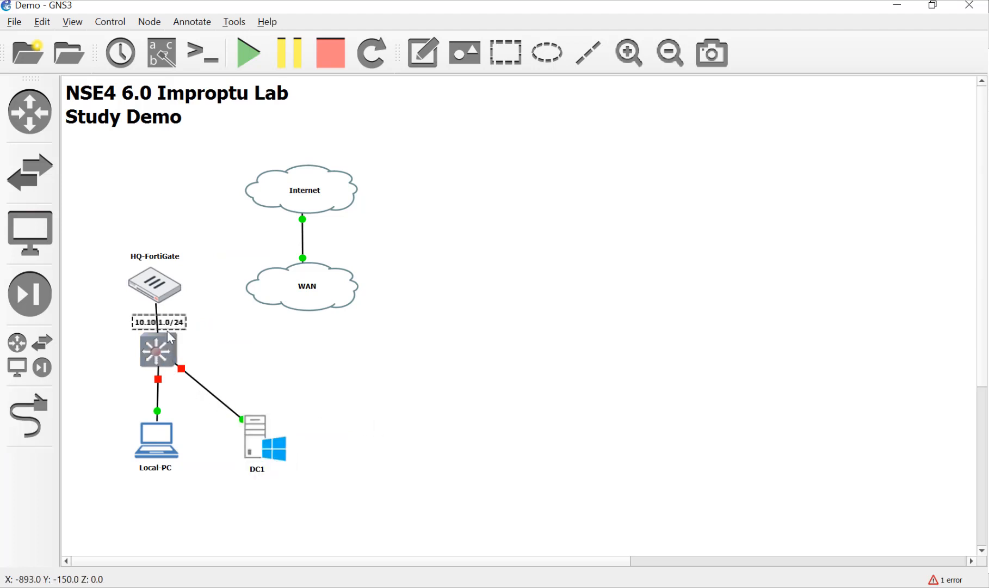
{"action": "left_click_drag", "start_coordinate": [171, 337], "coordinate": [218, 359]}
{"action": "left_click", "coordinate": [261, 355]}
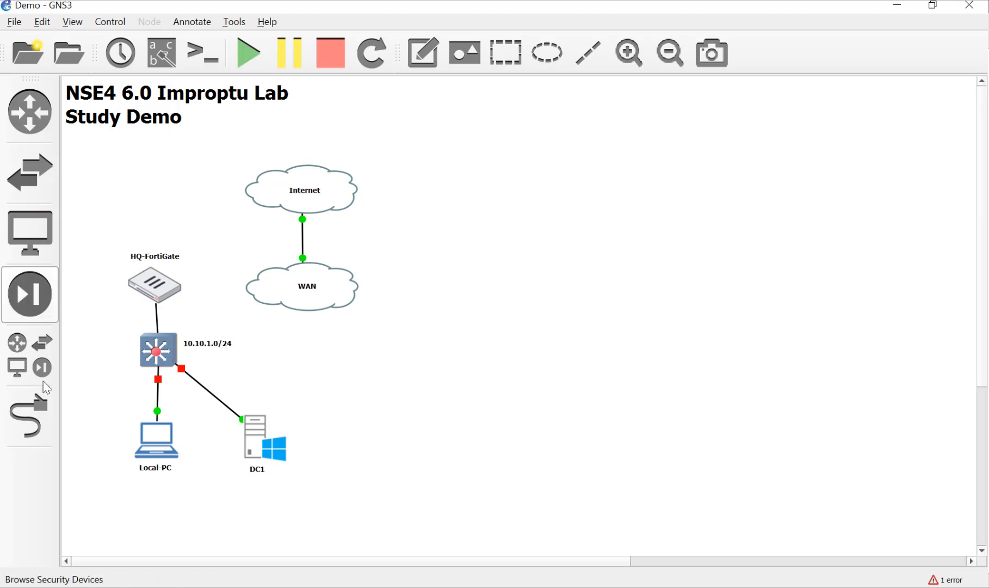
Begin a new link from HQ-FortiGate's Port1.
{"action": "left_click", "coordinate": [30, 416]}
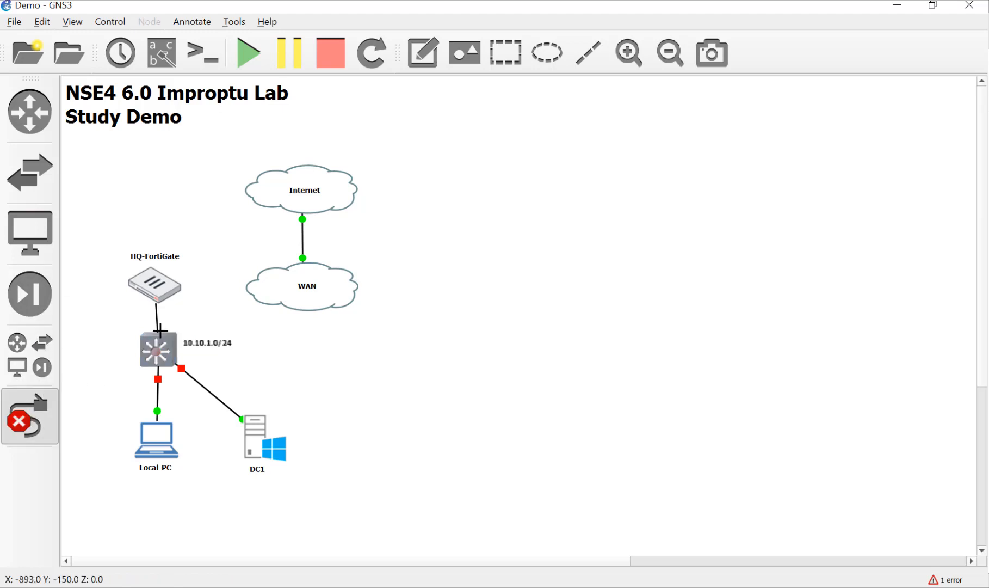
{"action": "left_click", "coordinate": [169, 296]}
{"action": "left_click", "coordinate": [186, 297]}
Connect HQ-FortiGate Port1 to WAN Ethernet1 and Port2 to WAN Ethernet2.
{"action": "left_click", "coordinate": [264, 285]}
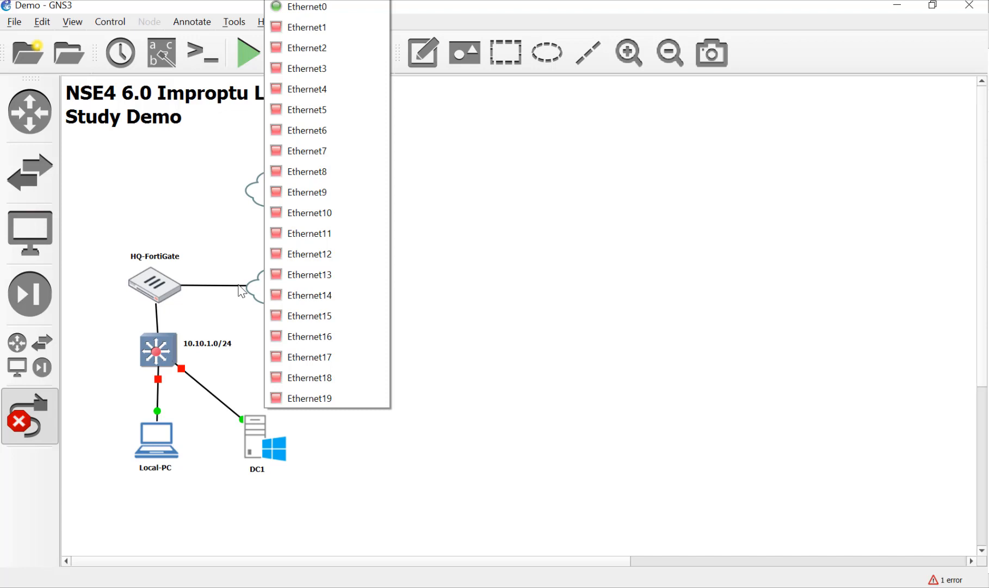
{"action": "left_click", "coordinate": [382, 32]}
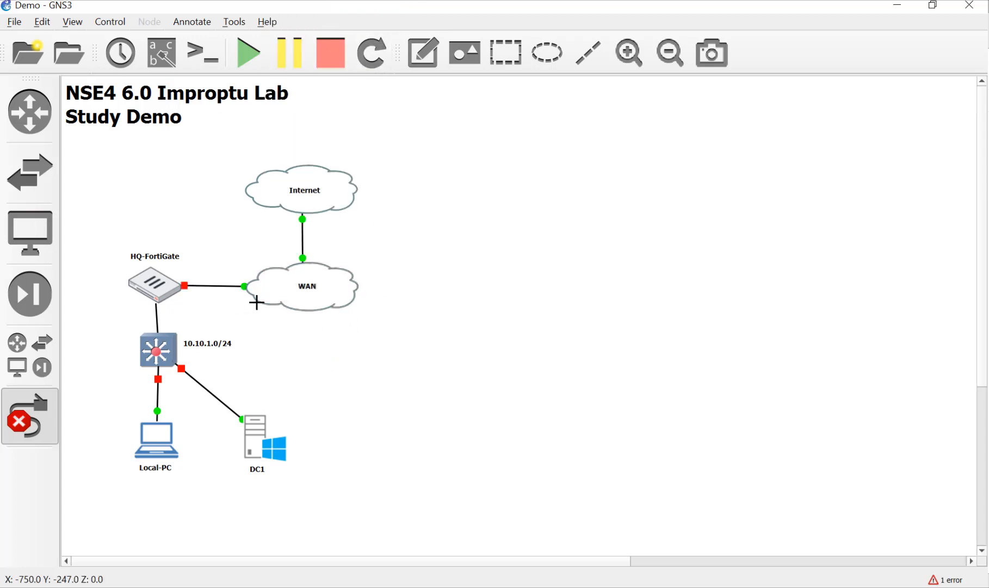
{"action": "left_click", "coordinate": [162, 293]}
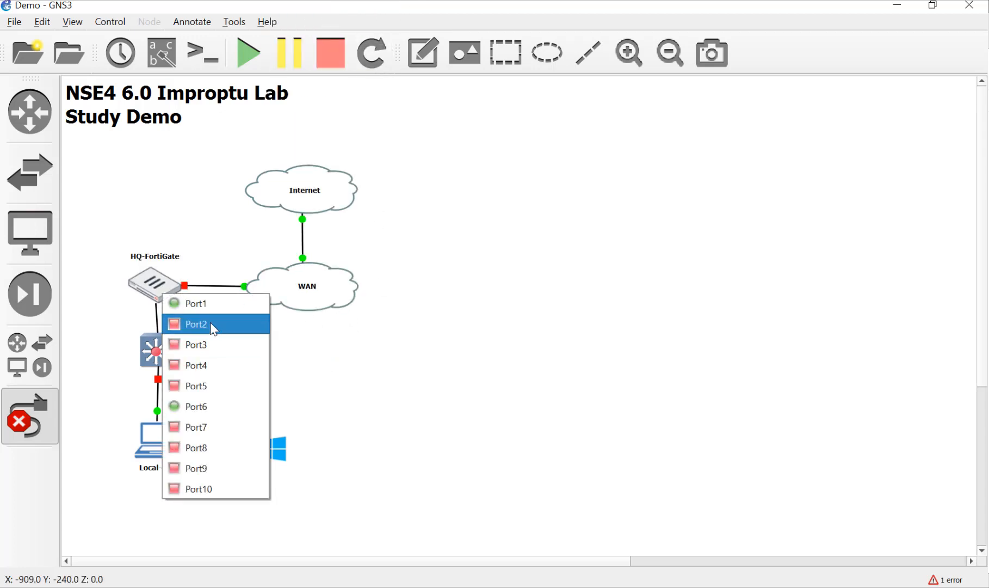
{"action": "left_click", "coordinate": [210, 325]}
{"action": "left_click", "coordinate": [266, 296]}
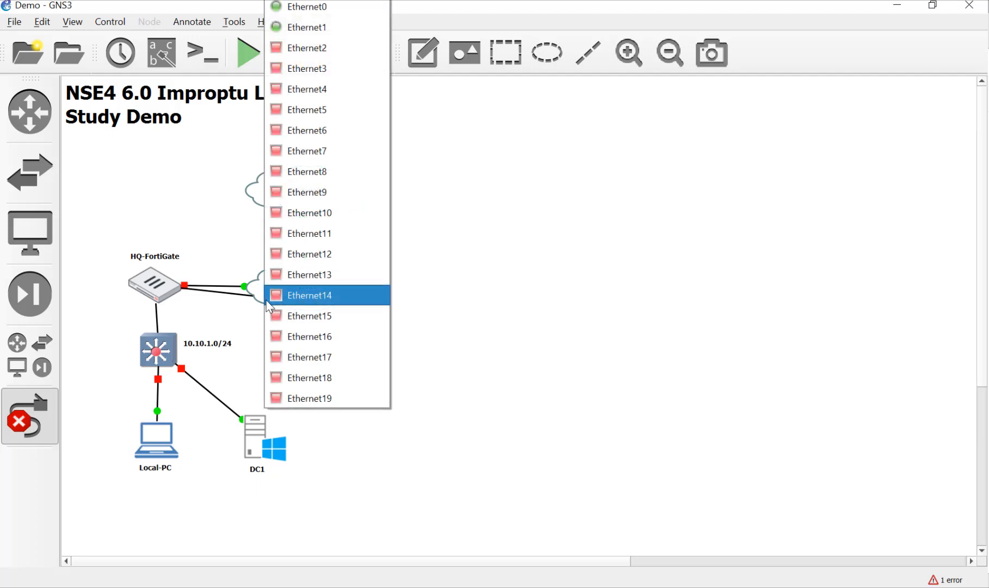
{"action": "left_click", "coordinate": [308, 46]}
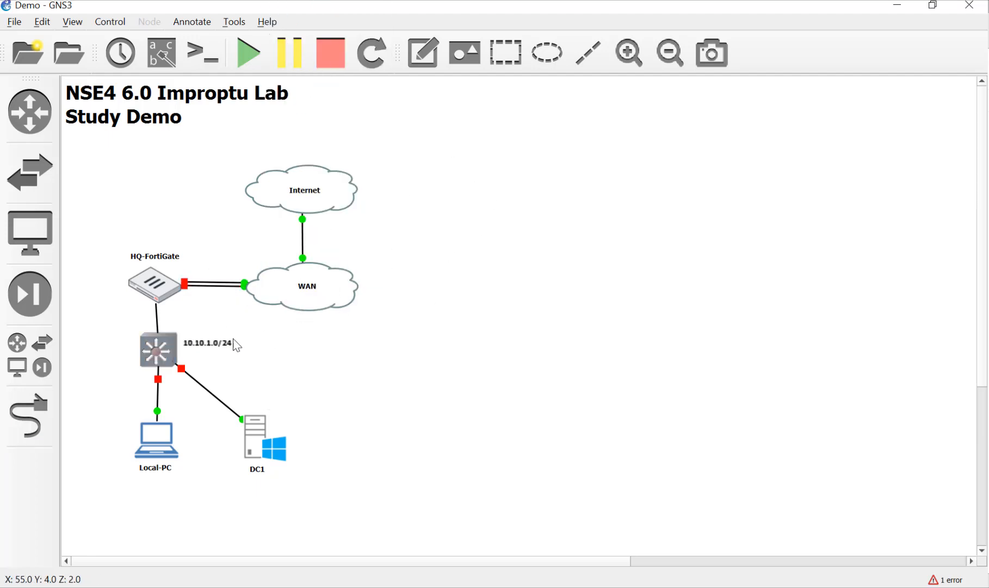
Start the 10.10.1.0/24 switch and HQ-FortiGate, and place the HQ-FortiGate console right of the topology.
{"action": "left_click_drag", "start_coordinate": [160, 287], "coordinate": [165, 289]}
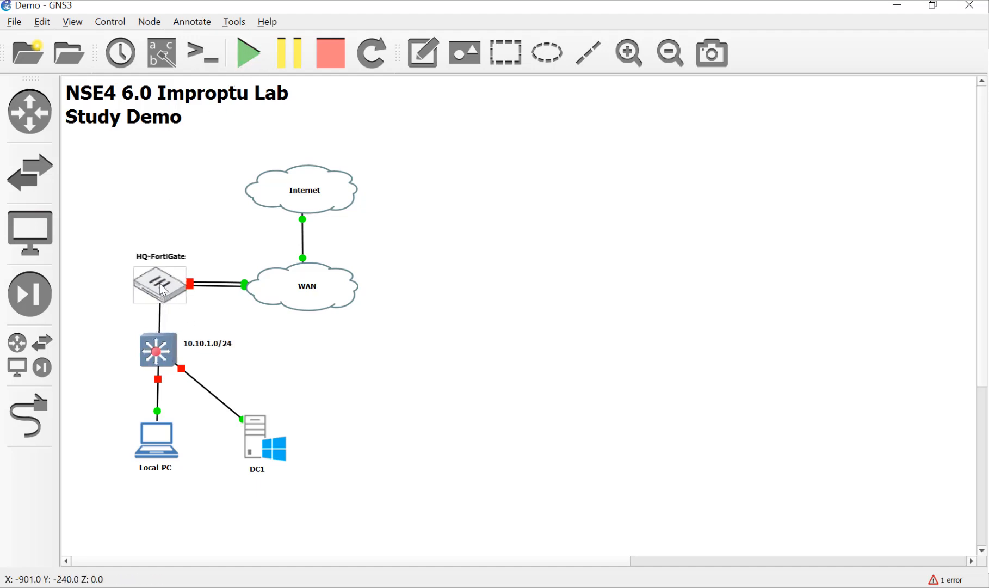
{"action": "right_click", "coordinate": [158, 358]}
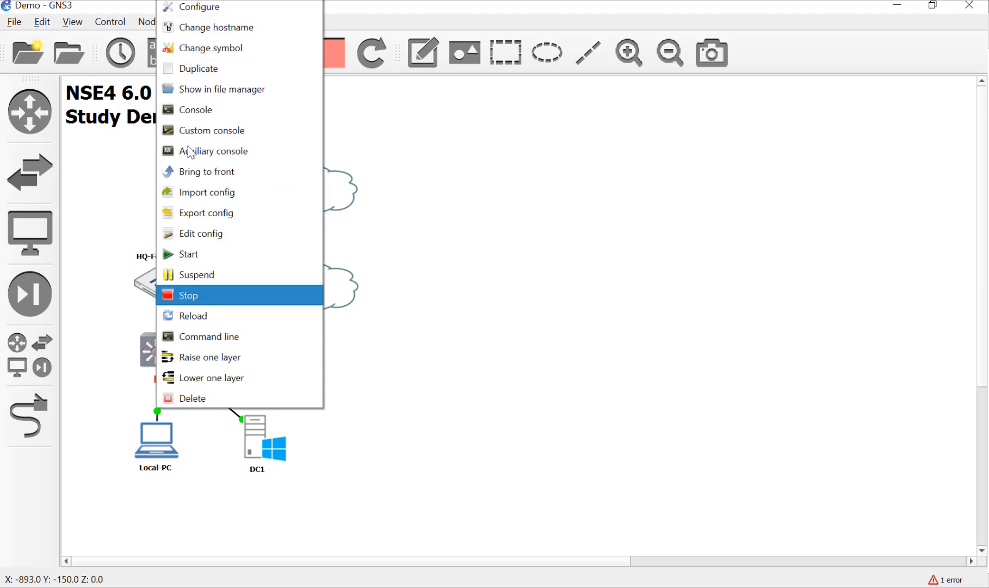
{"action": "left_click", "coordinate": [175, 254]}
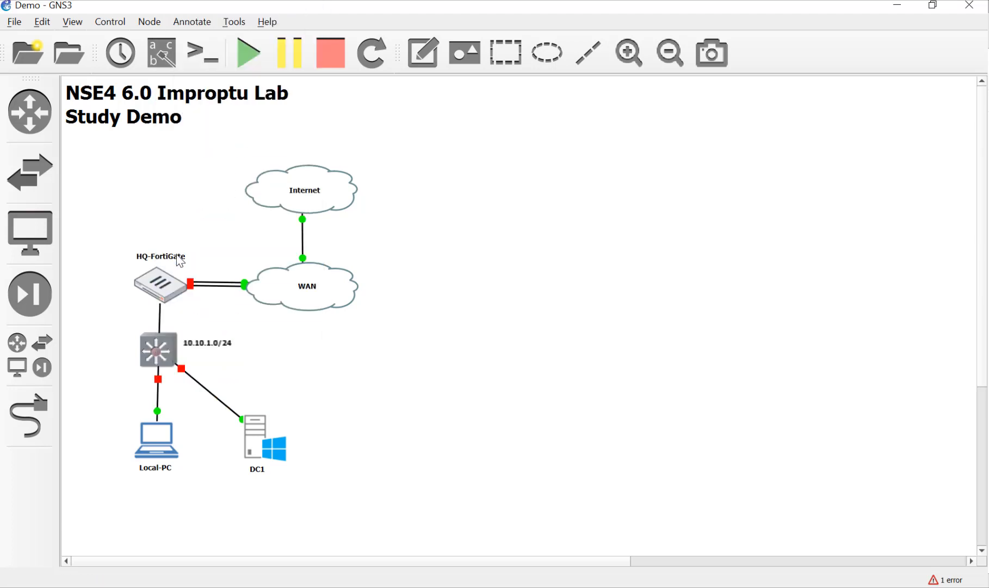
{"action": "right_click", "coordinate": [151, 285]}
{"action": "left_click", "coordinate": [176, 463]}
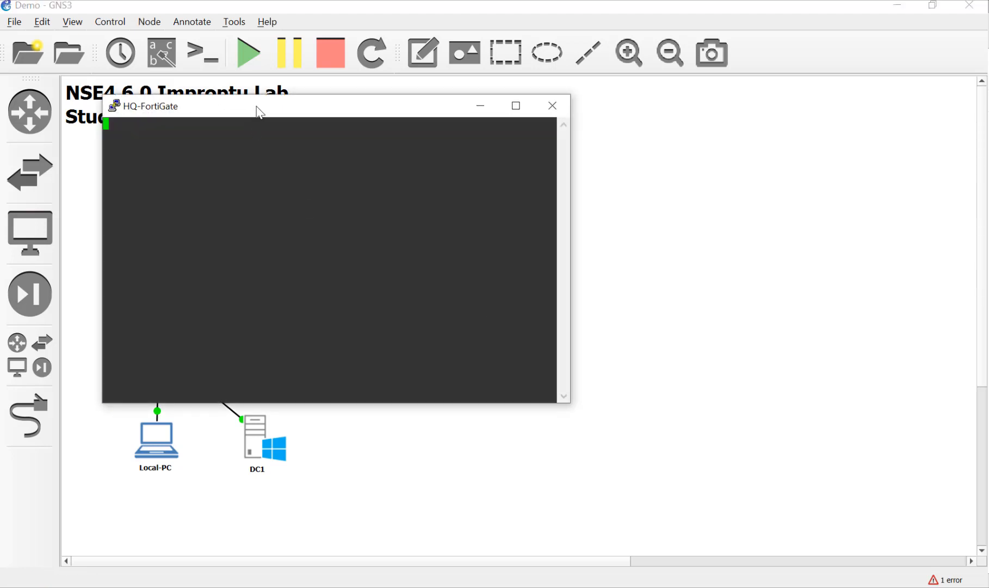
{"action": "left_click_drag", "start_coordinate": [261, 113], "coordinate": [621, 126]}
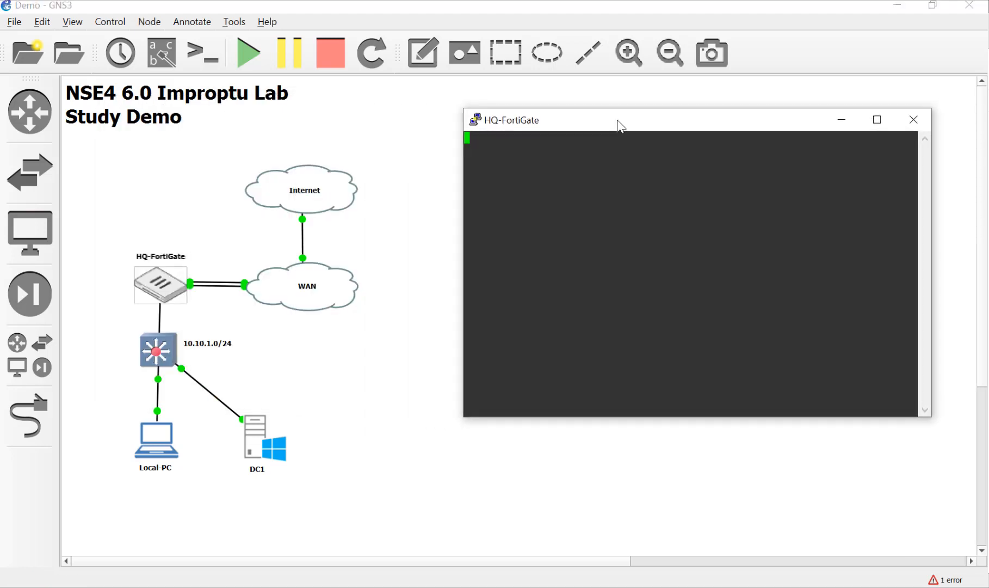
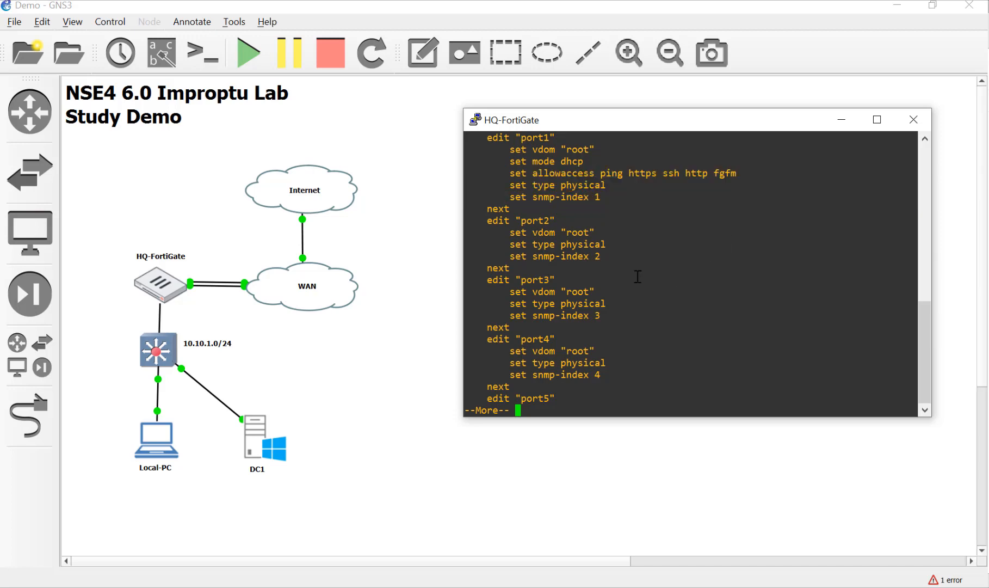
Enter port6's configuration and review its current settings with show and get.
{"action": "key", "text": "space"}
{"action": "key", "text": "space"}
{"action": "type", "text": "edit por"}
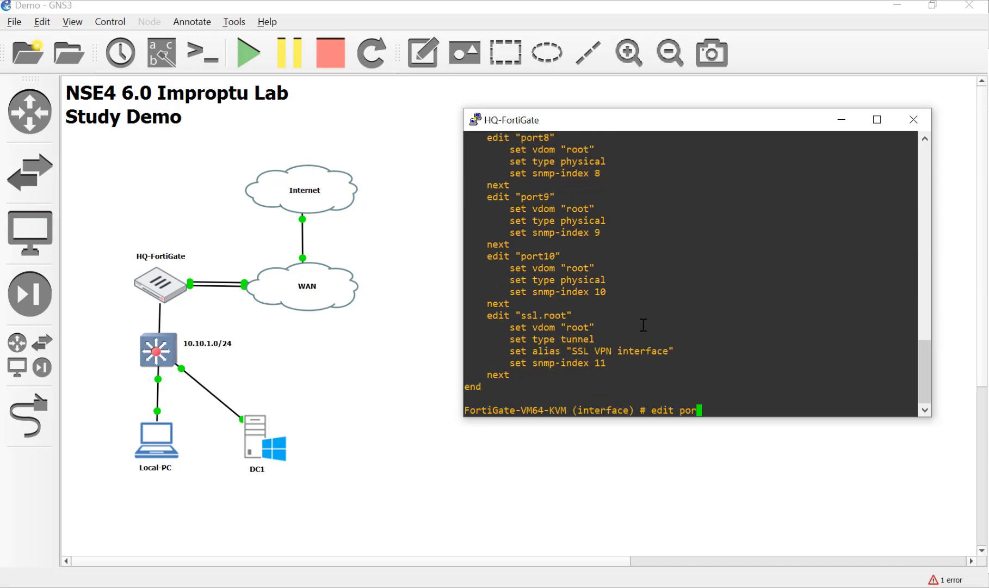
{"action": "type", "text": "t6"}
{"action": "key", "text": "Return"}
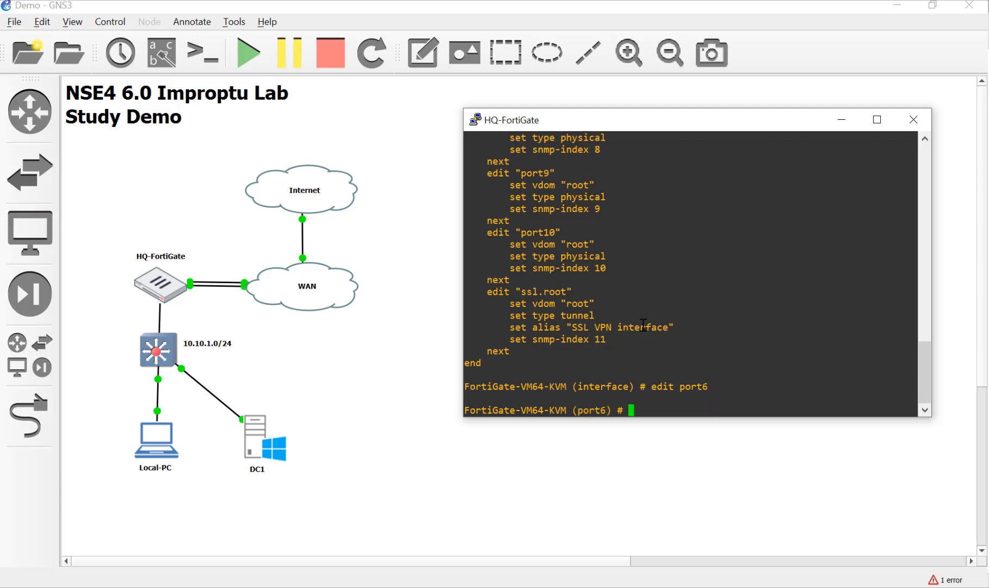
{"action": "type", "text": "show"}
{"action": "key", "text": "Return"}
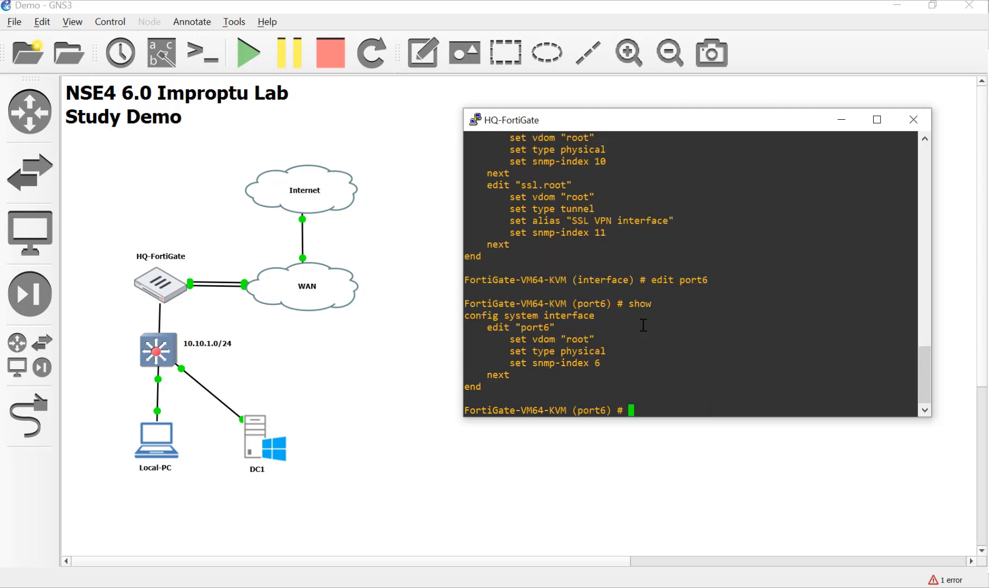
{"action": "type", "text": "get"}
{"action": "key", "text": "Return"}
{"action": "key", "text": "space"}
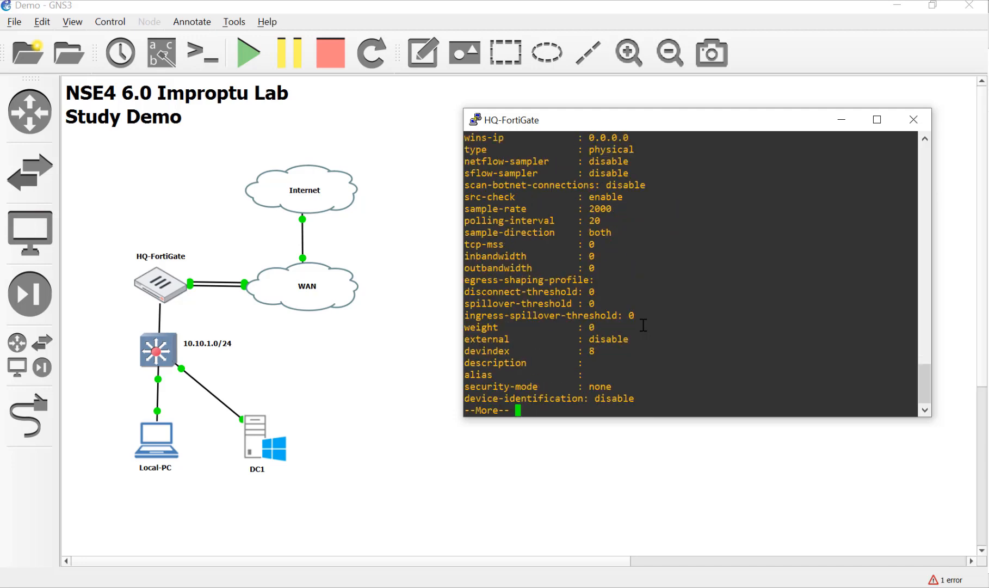
{"action": "key", "text": "space"}
{"action": "key", "text": "Return"}
{"action": "key", "text": "space"}
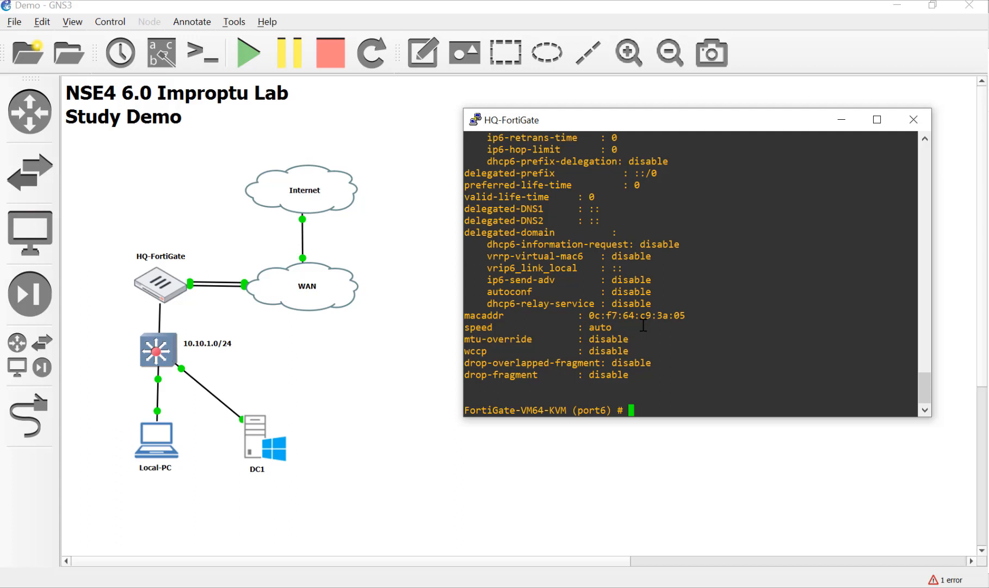
Set port6 to 10.10.1.254/24, allow ping, HTTP, HTTPS, SSH and Telnet, then end.
{"action": "type", "text": "sety ip"}
{"action": "key", "text": "BackSpace"}
{"action": "key", "text": "BackSpace"}
{"action": "key", "text": "BackSpace"}
{"action": "key", "text": "BackSpace"}
{"action": "type", "text": "ip 10.10.1.254"}
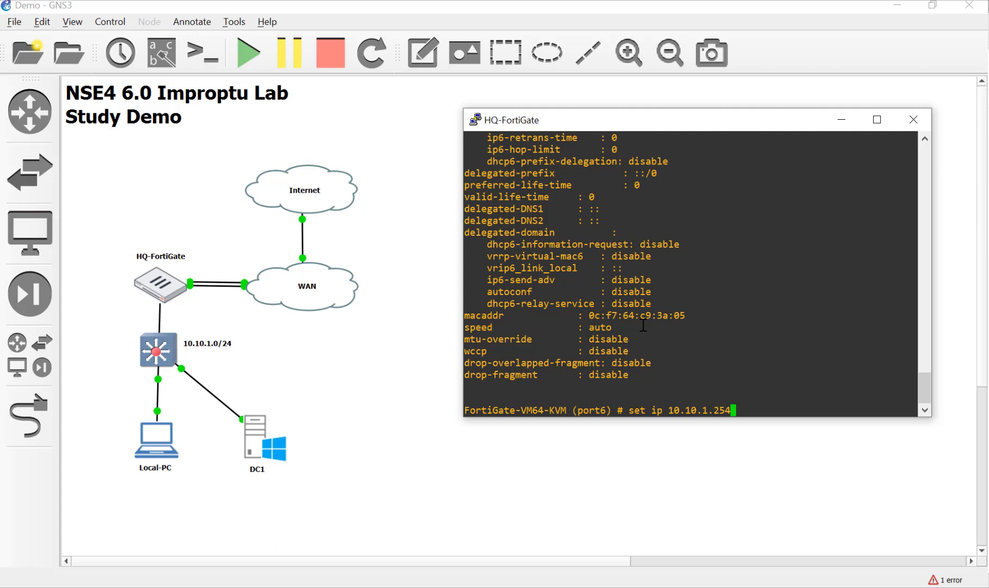
{"action": "type", "text": "/24"}
{"action": "key", "text": "Return"}
{"action": "type", "text": "set allowaccess "}
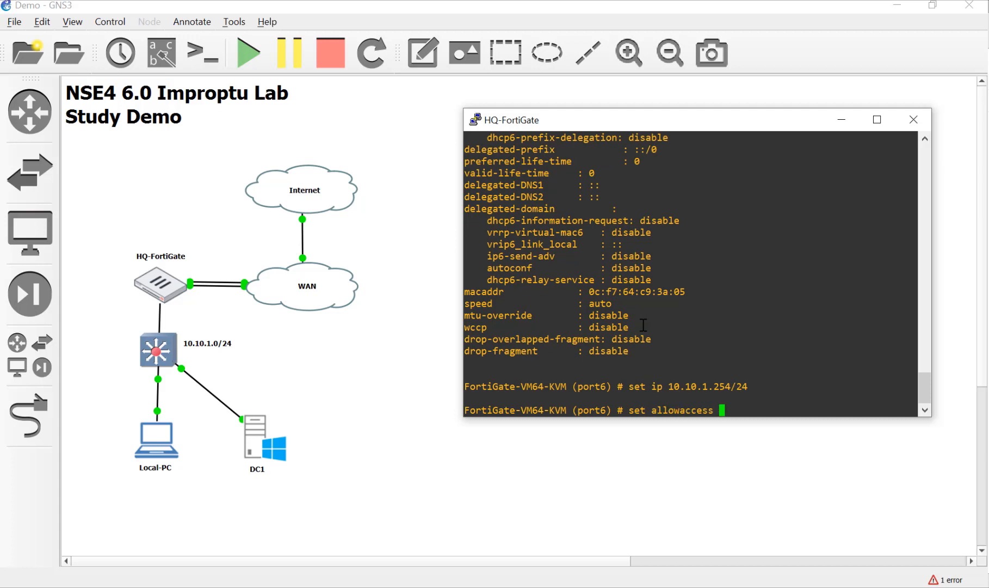
{"action": "type", "text": "ping http https s"}
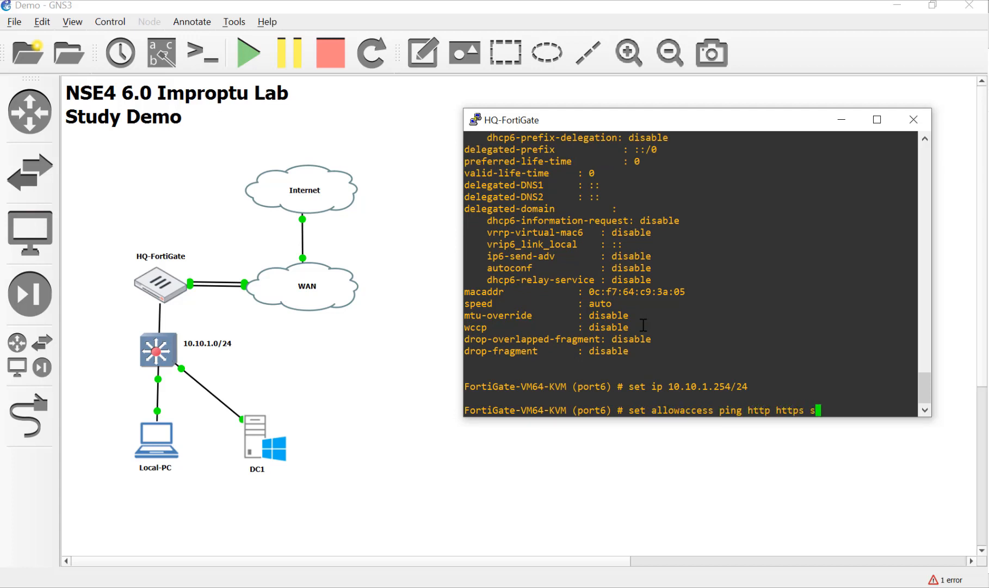
{"action": "type", "text": "sh telnet"}
{"action": "key", "text": "Return"}
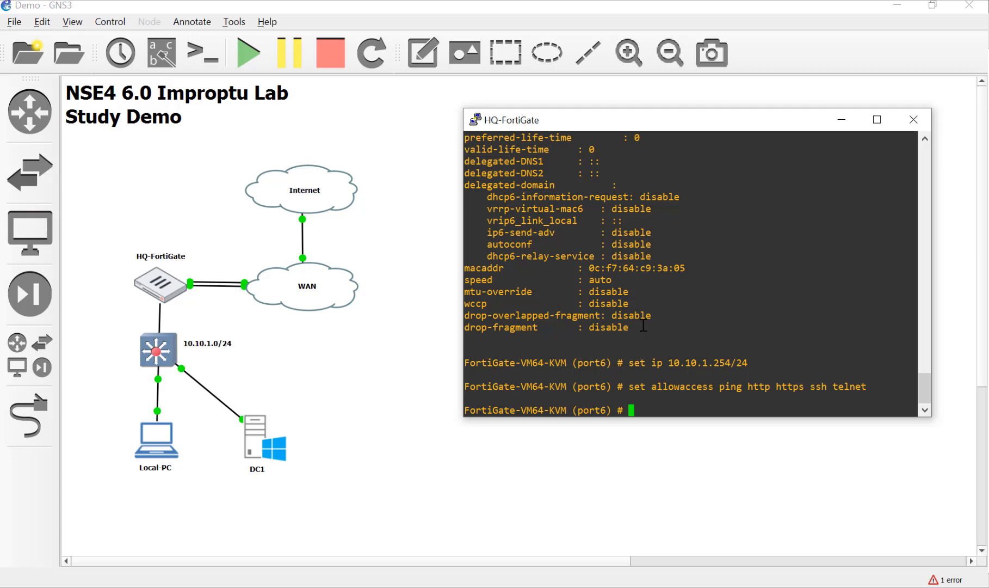
{"action": "type", "text": "end"}
{"action": "key", "text": "Return"}
Ping 10.10.1.50 from the FortiGate and stop it after it goes unanswered.
{"action": "type", "text": "exe pi"}
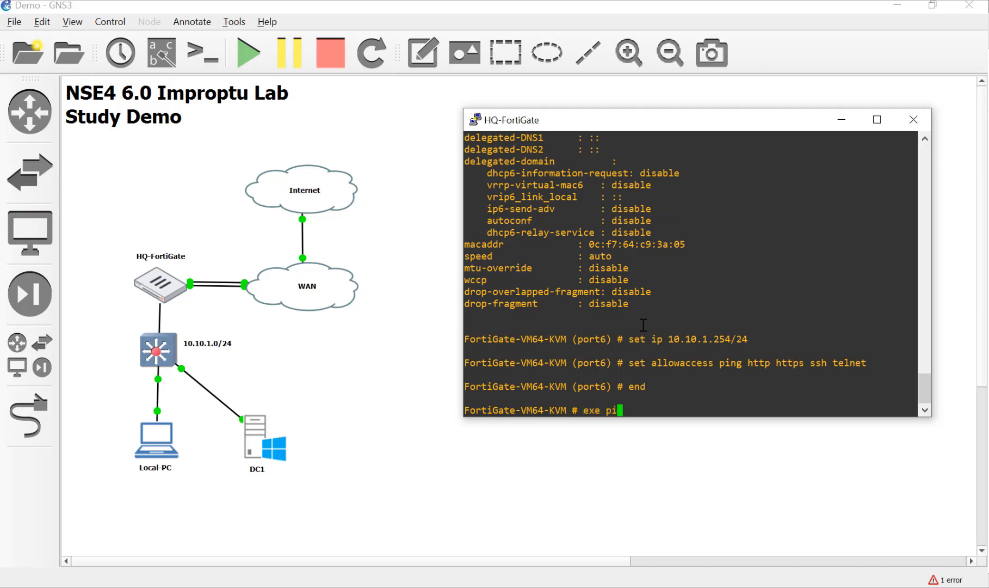
{"action": "type", "text": "ng 10.10.1.50"}
{"action": "key", "text": "Return"}
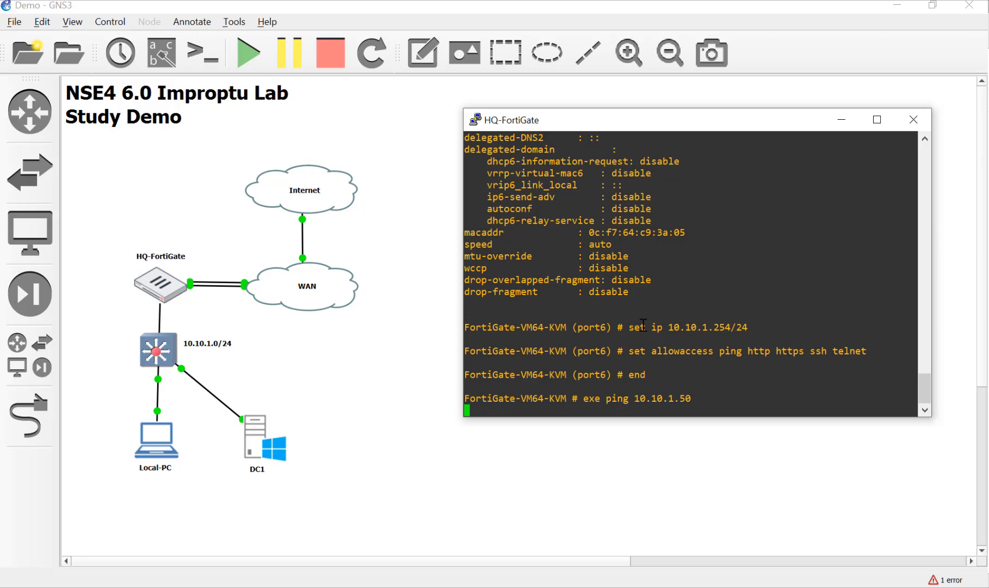
{"action": "key", "text": "ctrl+c"}
{"action": "key", "text": "ctrl+x"}
{"action": "key", "text": "ctrl+c"}
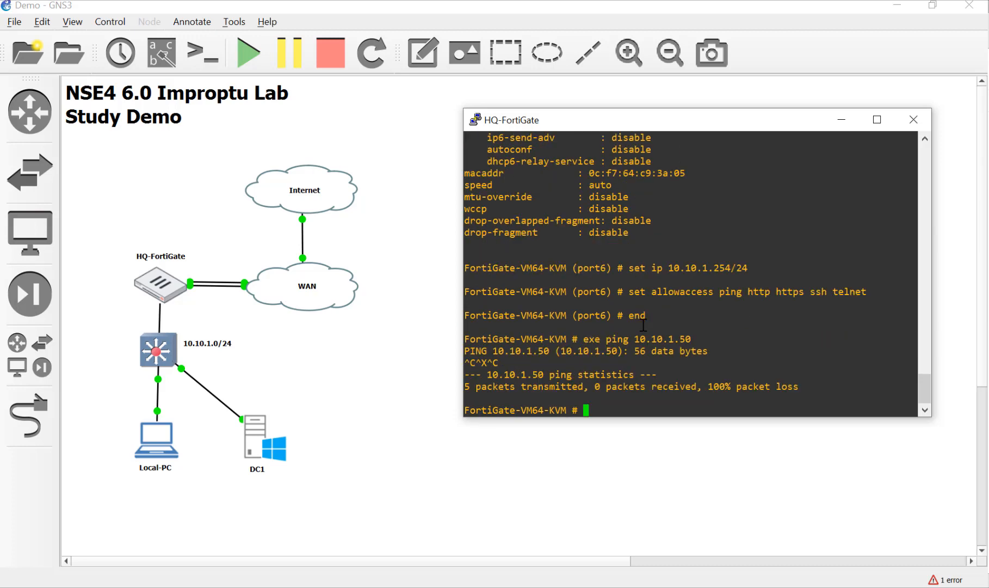
{"action": "type", "text": "b"}
{"action": "key", "text": "BackSpace"}
Ping 10.10.1.10 successfully from the FortiGate, then close the HQ-FortiGate console.
{"action": "key", "text": "Up"}
{"action": "key", "text": "BackSpace"}
{"action": "key", "text": "BackSpace"}
{"action": "type", "text": "10"}
{"action": "key", "text": "Return"}
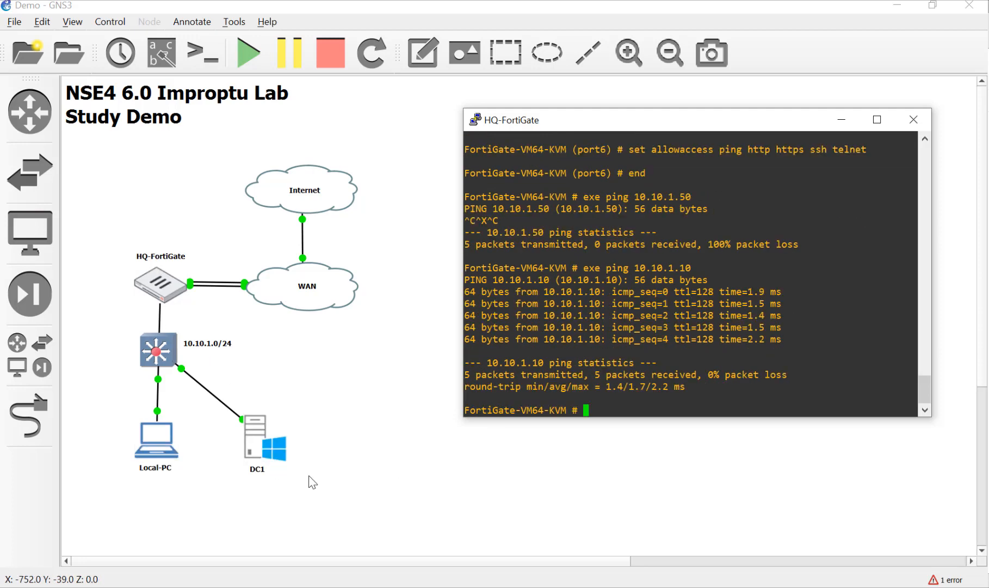
{"action": "left_click", "coordinate": [918, 124]}
Open Local-PC's VNC desktop scaled to fit, launch Firefox, and dismiss the default-browser prompt.
{"action": "double_click", "coordinate": [161, 438]}
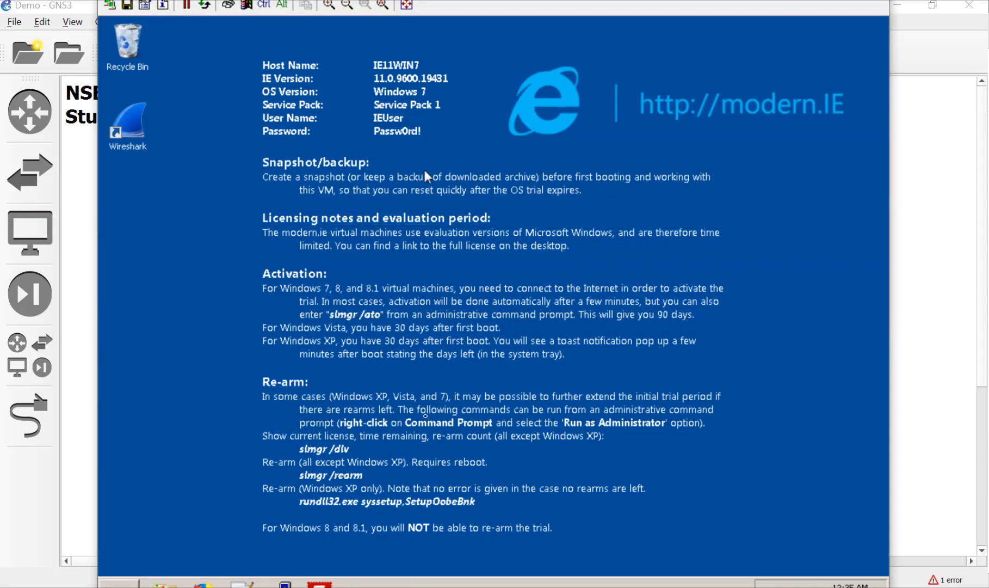
{"action": "left_click", "coordinate": [348, 5]}
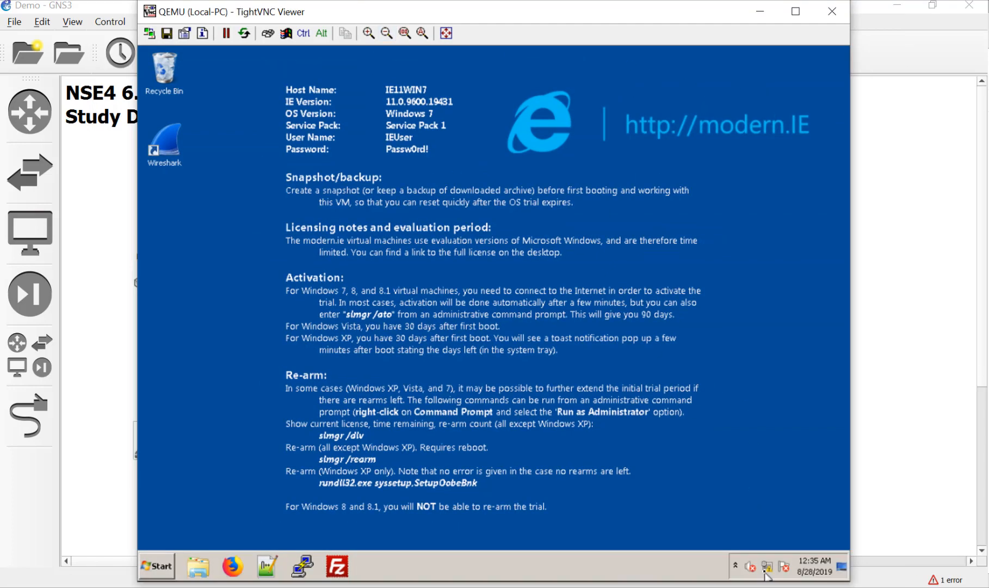
{"action": "mouse_move", "coordinate": [766, 574]}
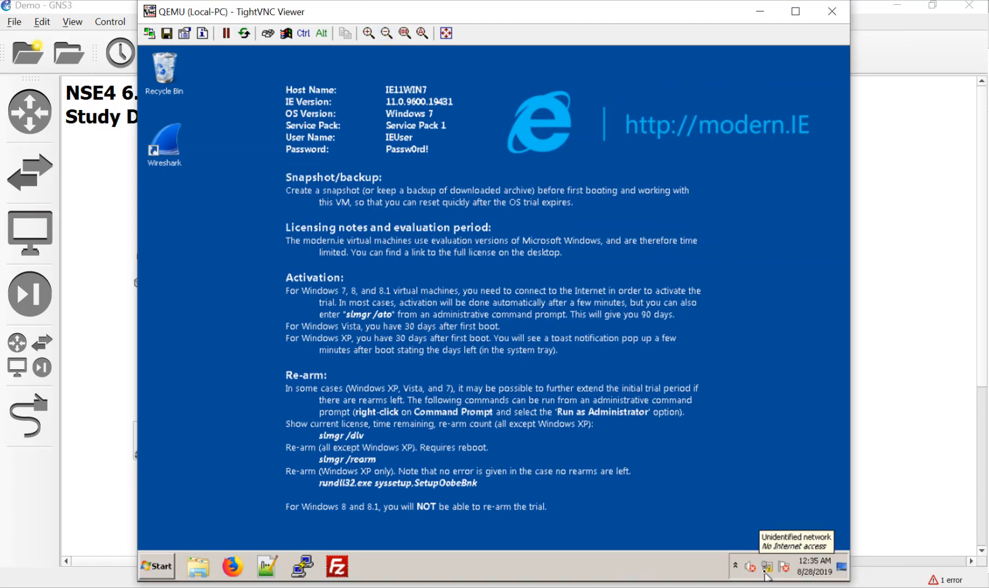
{"action": "left_click", "coordinate": [232, 566]}
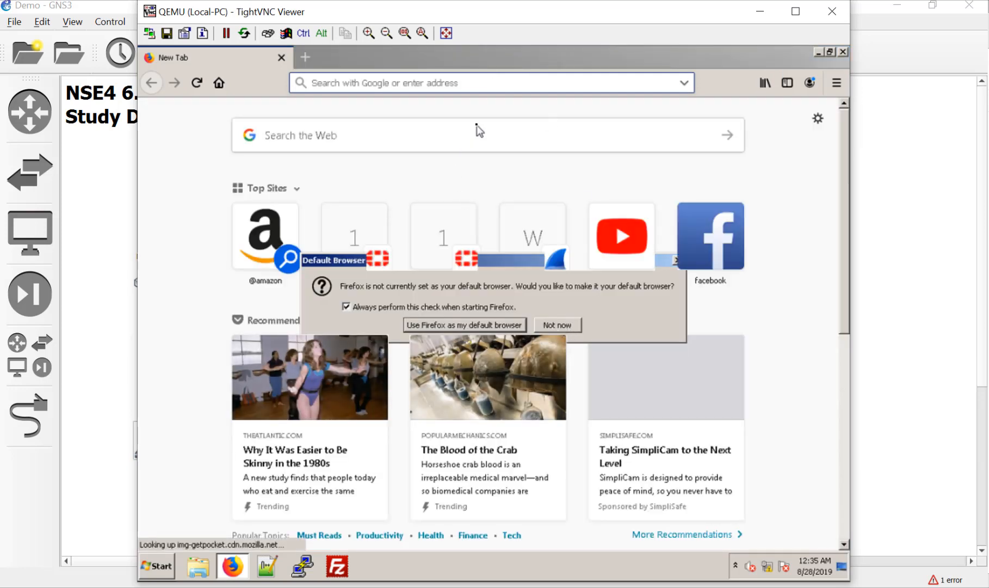
{"action": "key", "text": "Escape"}
Load the FortiGate GUI at 10.10.1.254 and log in as admin with a blank password.
{"action": "type", "text": "10.10.1."}
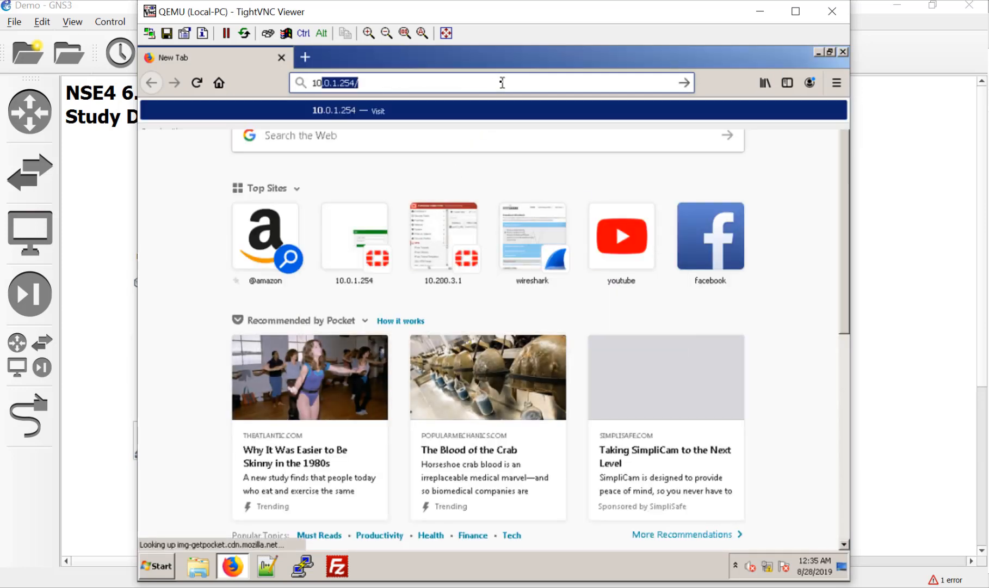
{"action": "type", "text": "254"}
{"action": "key", "text": "Return"}
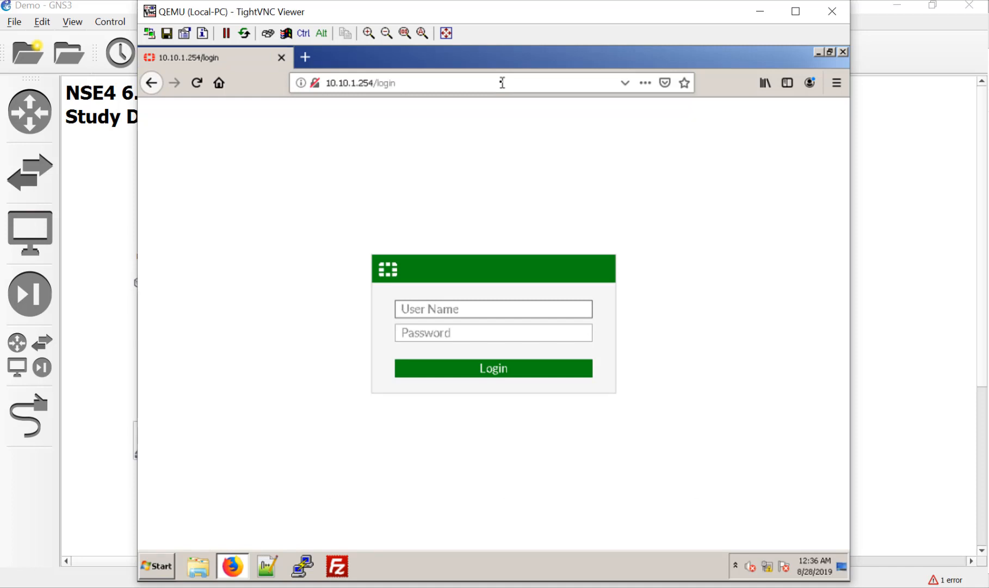
{"action": "type", "text": "admin"}
{"action": "key", "text": "Return"}
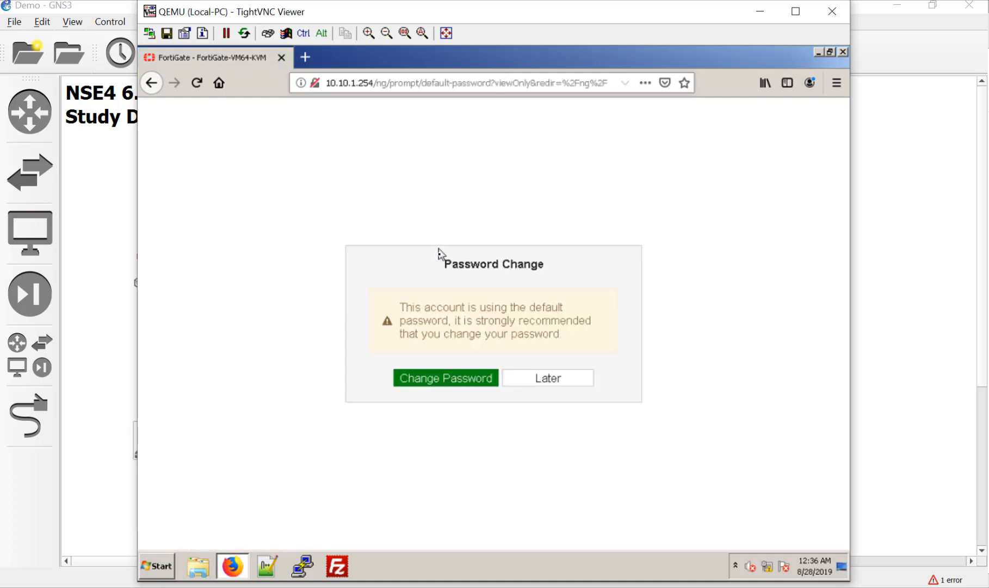
Set and confirm a new administrator password, then return to the login form.
{"action": "left_click", "coordinate": [442, 385]}
{"action": "left_click", "coordinate": [471, 304]}
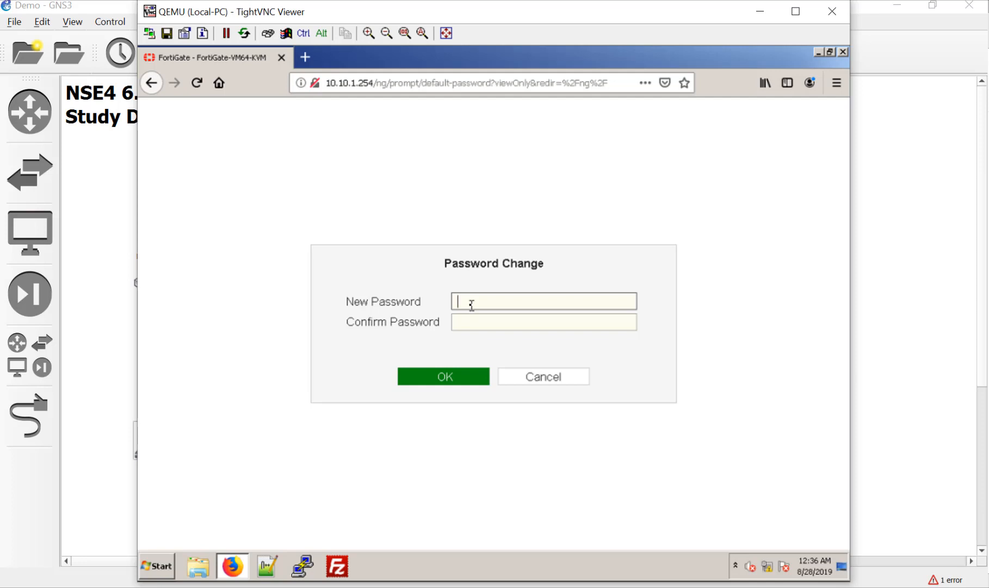
{"action": "type", "text": "•••••"}
{"action": "key", "text": "Tab"}
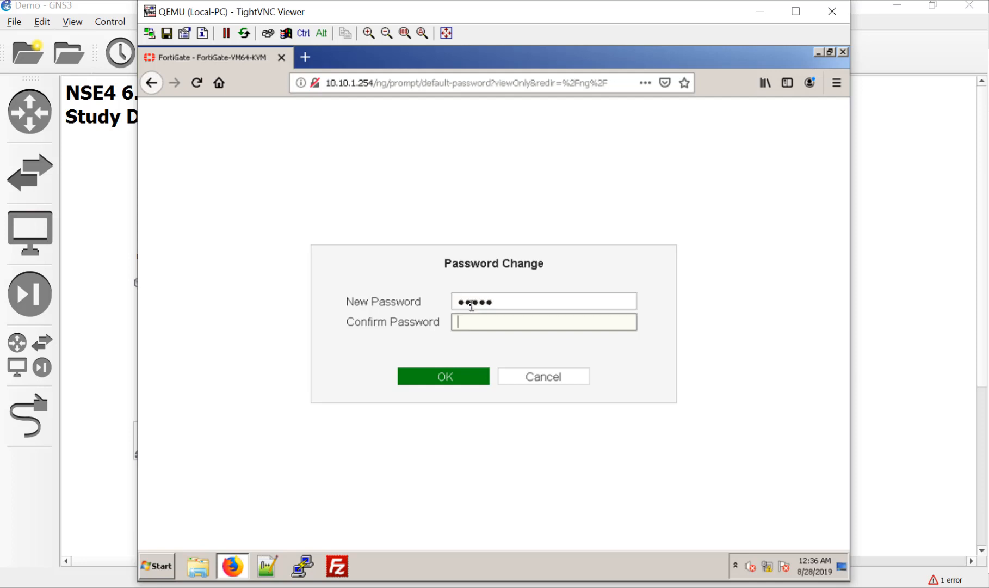
{"action": "key", "text": "shift+Tab"}
{"action": "type", "text": "•••••••••"}
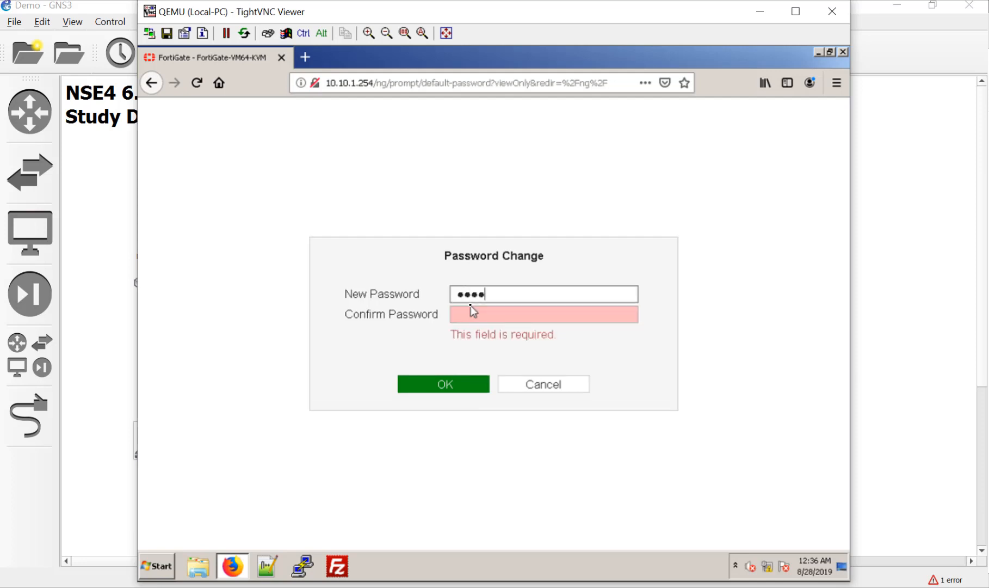
{"action": "key", "text": "Tab"}
{"action": "type", "text": "•••••••••"}
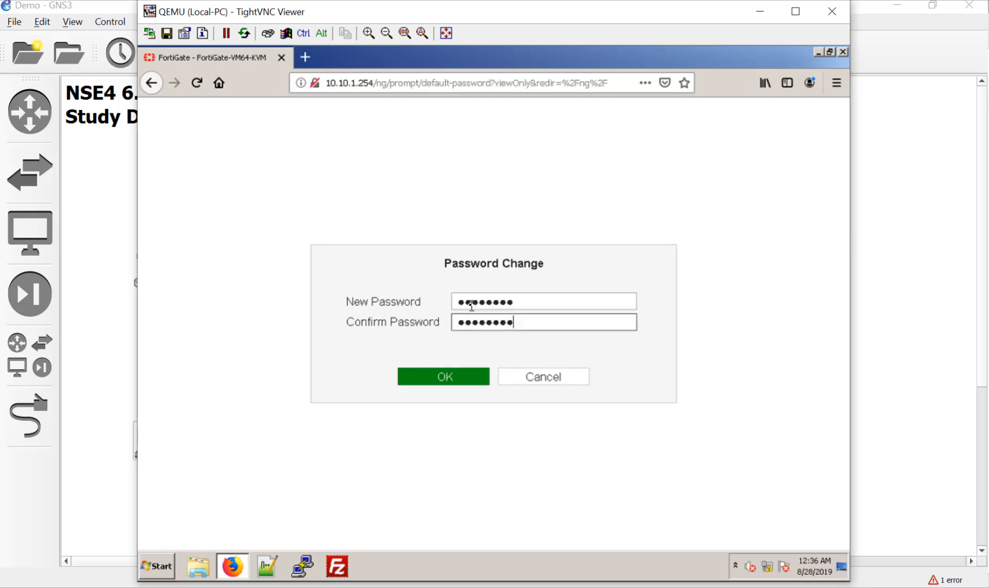
{"action": "left_click", "coordinate": [468, 381]}
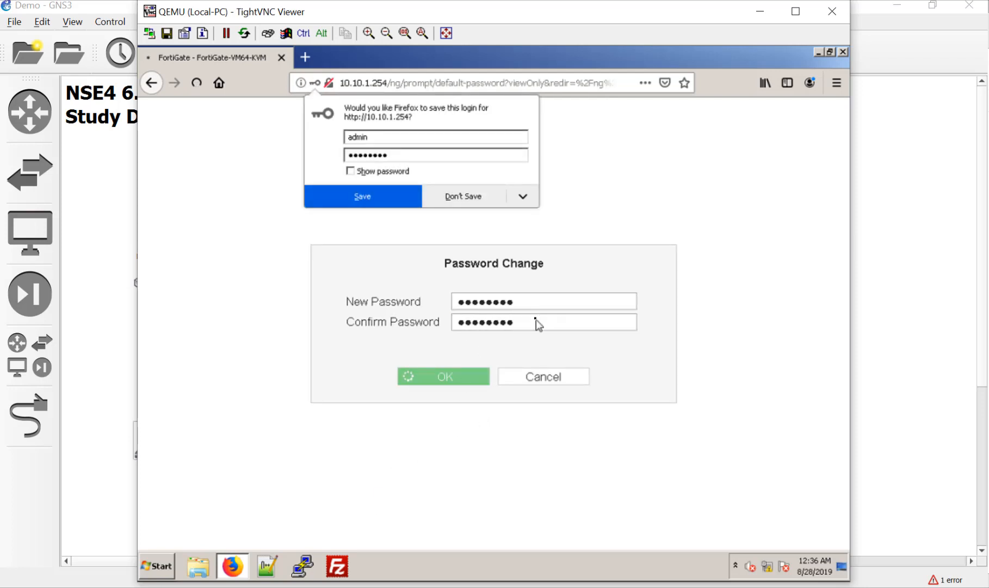
{"action": "left_click", "coordinate": [494, 307]}
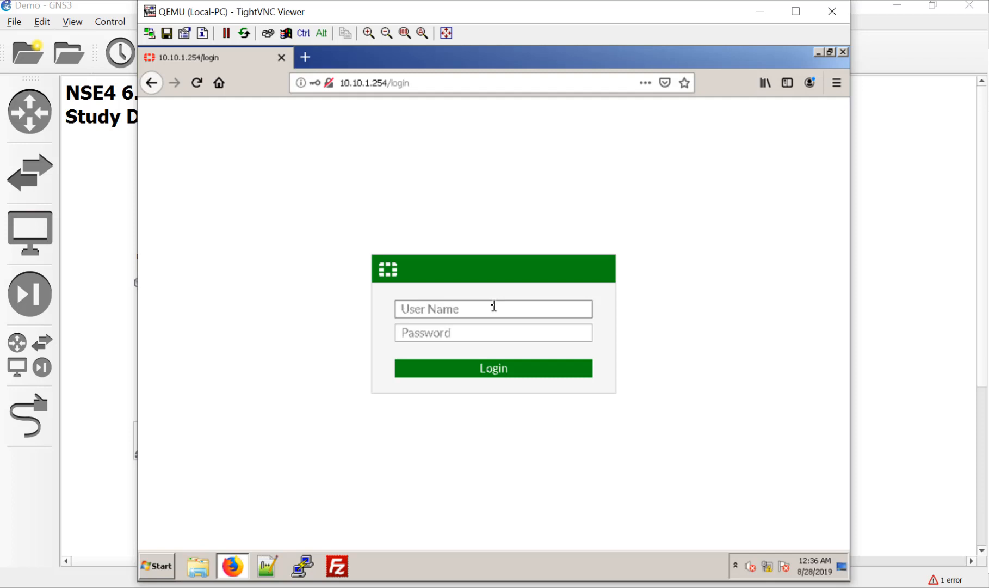
Log in as admin, retrying with the new password after the first attempt fails.
{"action": "type", "text": "admin"}
{"action": "key", "text": "Tab"}
{"action": "type", "text": "admin"}
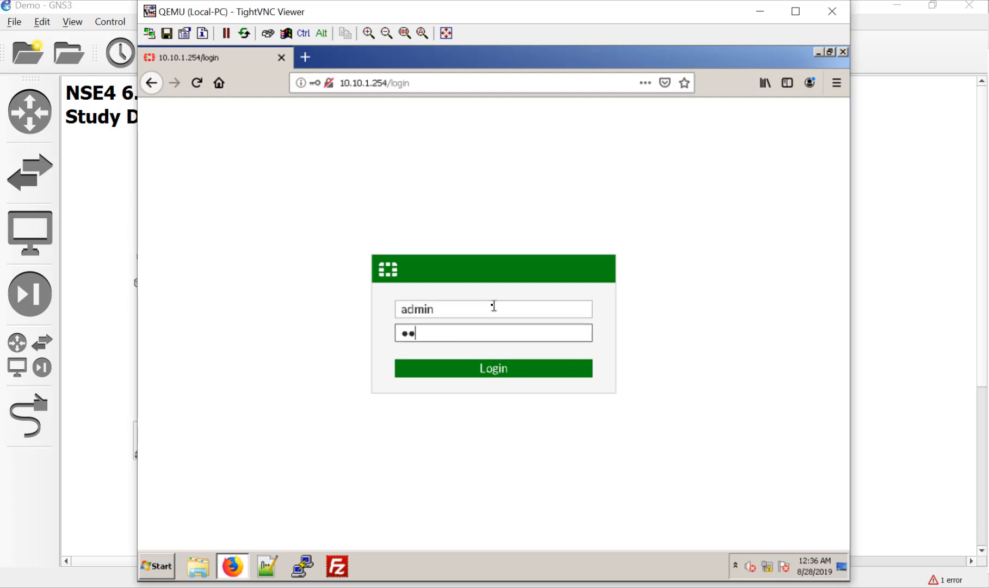
{"action": "key", "text": "Return"}
{"action": "type", "text": "admin"}
{"action": "key", "text": "Tab"}
{"action": "type", "text": "*********"}
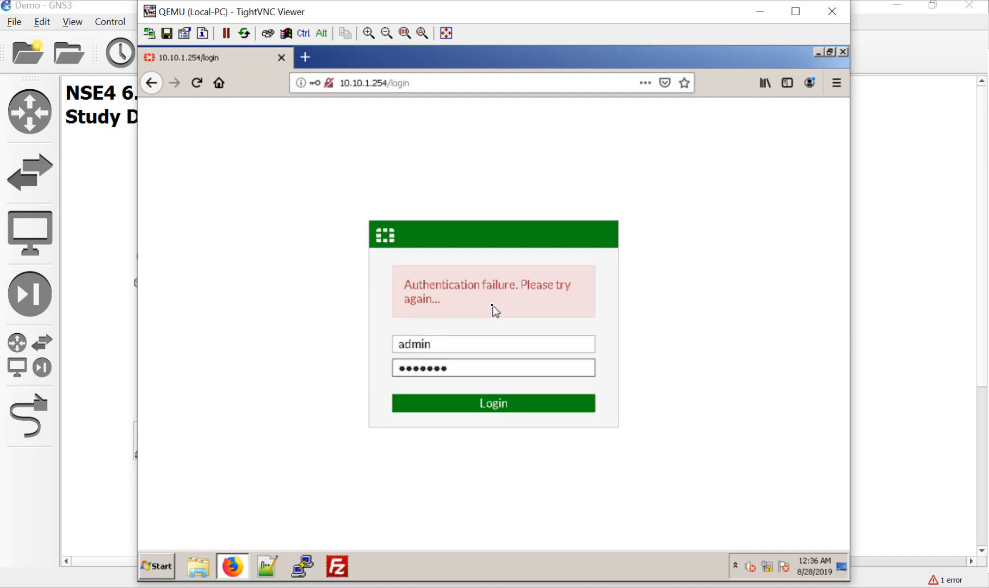
{"action": "key", "text": "Return"}
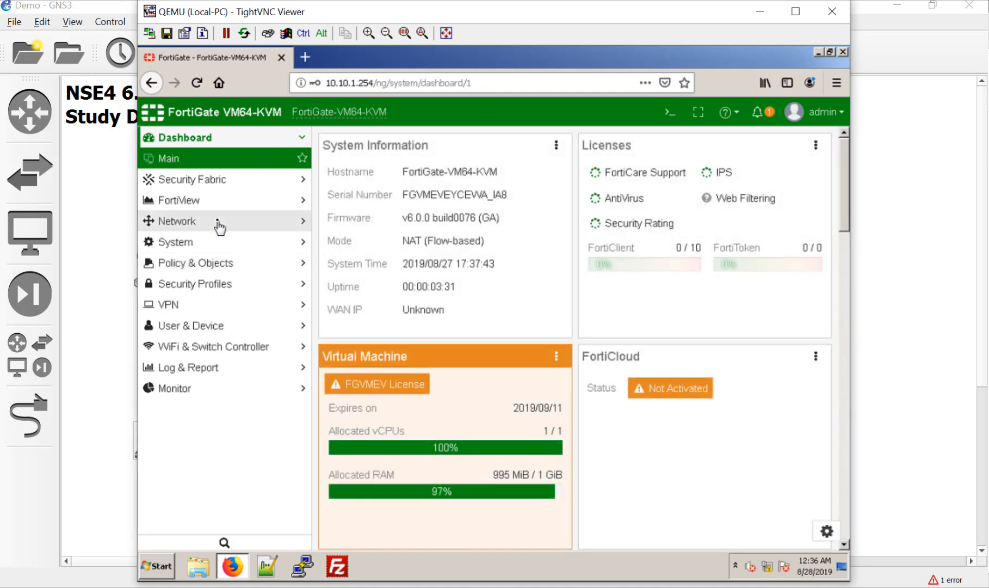
Open port1 under Network, set its role to WAN and alias to WAN1.
{"action": "left_click", "coordinate": [219, 224]}
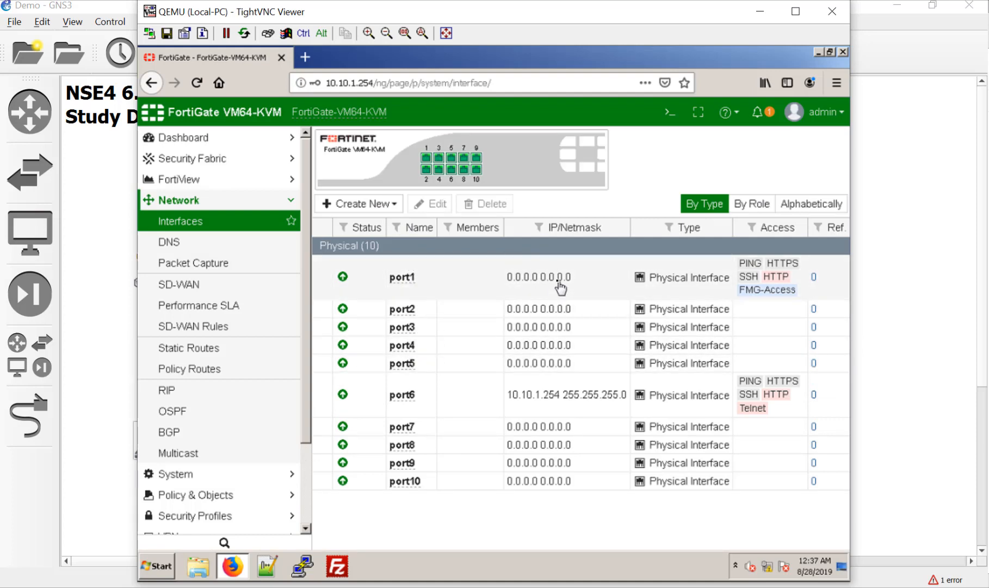
{"action": "double_click", "coordinate": [413, 292]}
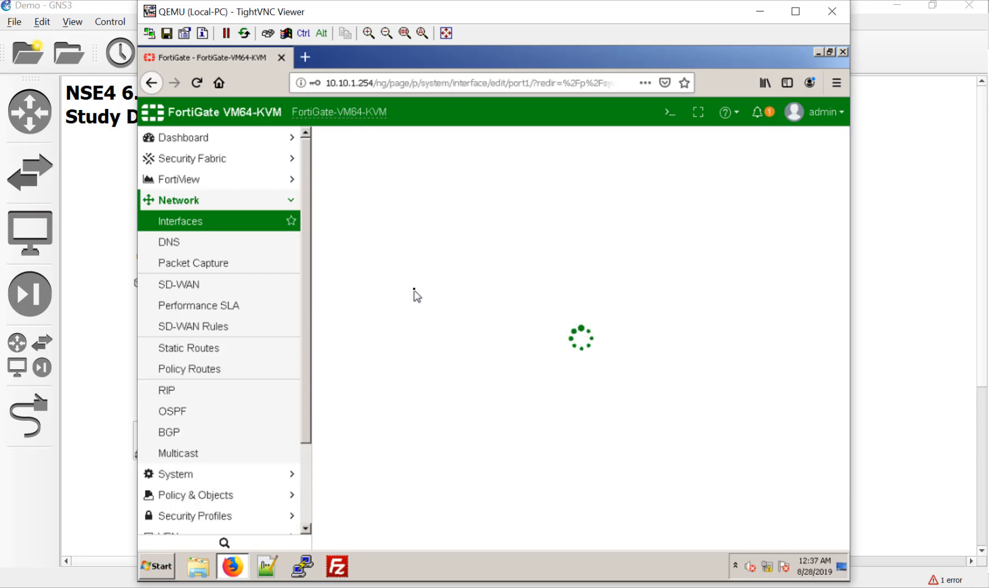
{"action": "left_click", "coordinate": [417, 297]}
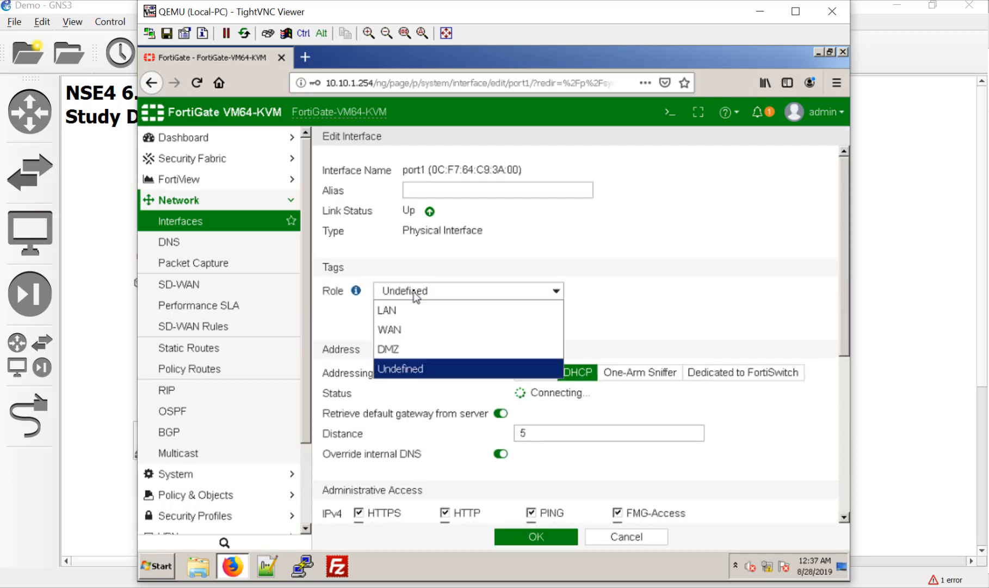
{"action": "left_click", "coordinate": [392, 325]}
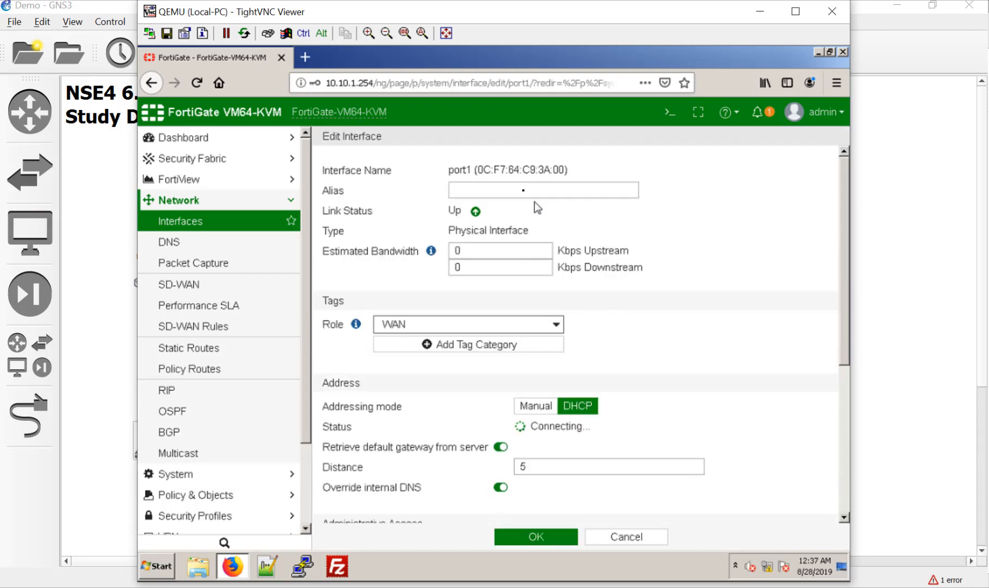
{"action": "left_click", "coordinate": [517, 186]}
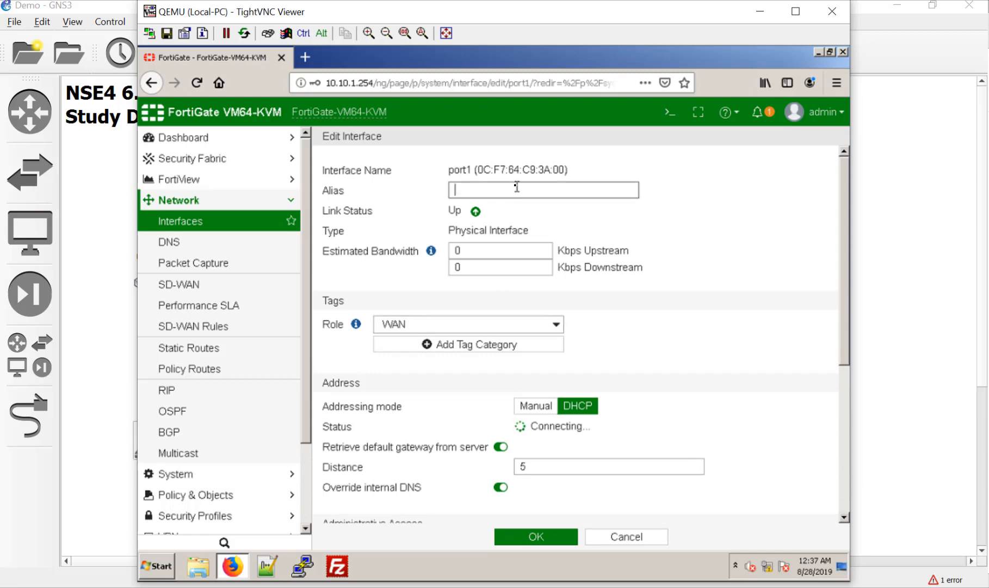
{"action": "type", "text": "WAN1"}
Give port1 manual address 10.200.1.1/24, clear all administrative access, and save.
{"action": "left_click", "coordinate": [523, 407]}
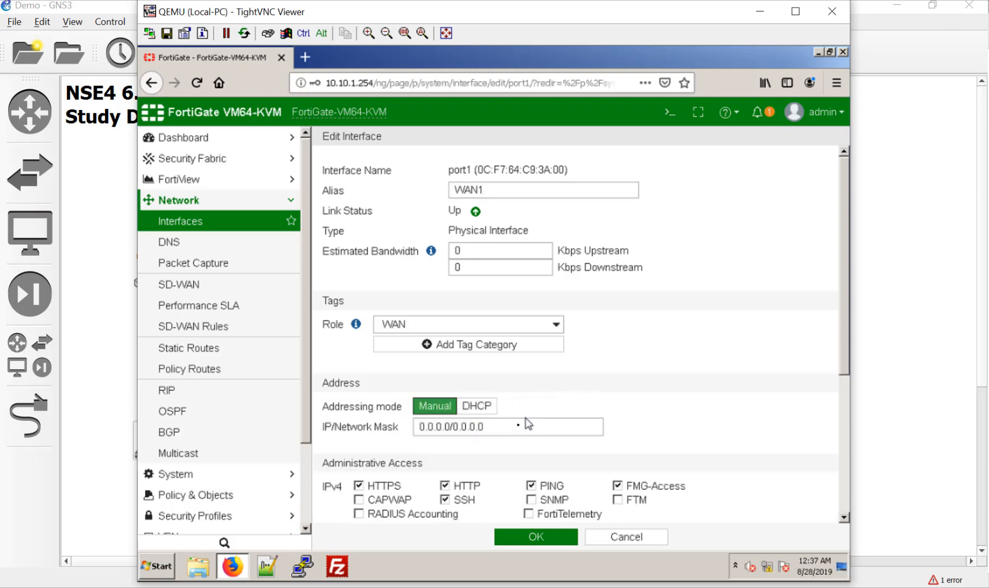
{"action": "left_click", "coordinate": [379, 426]}
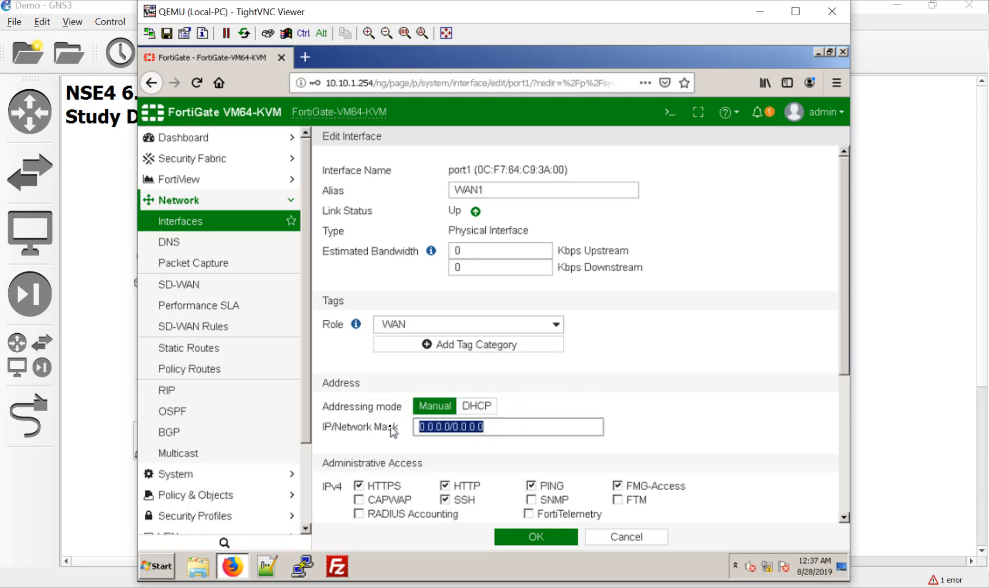
{"action": "type", "text": "10.200."}
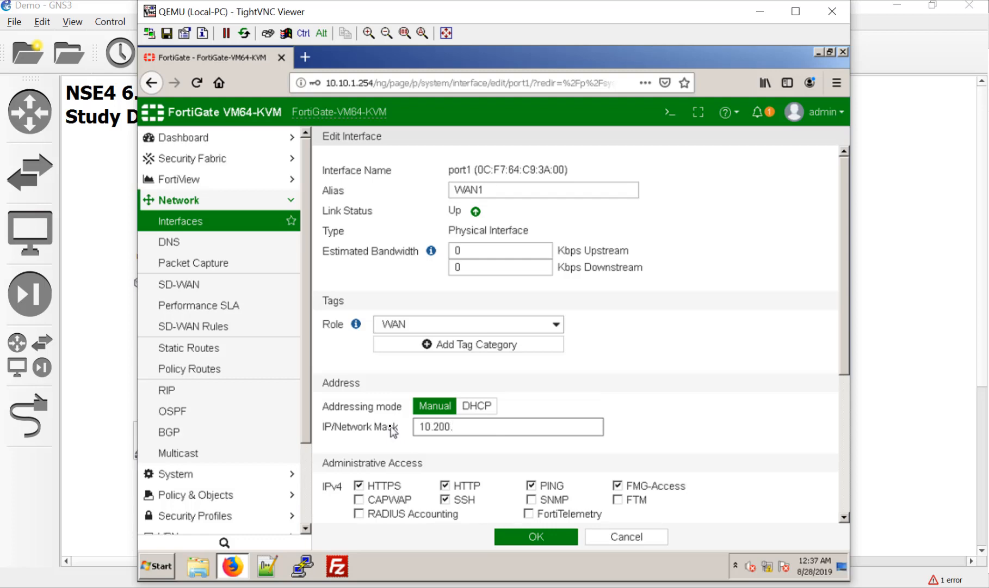
{"action": "type", "text": "1.1/24"}
{"action": "left_click", "coordinate": [393, 492]}
{"action": "left_click", "coordinate": [458, 487]}
{"action": "left_click", "coordinate": [552, 486]}
{"action": "left_click", "coordinate": [637, 486]}
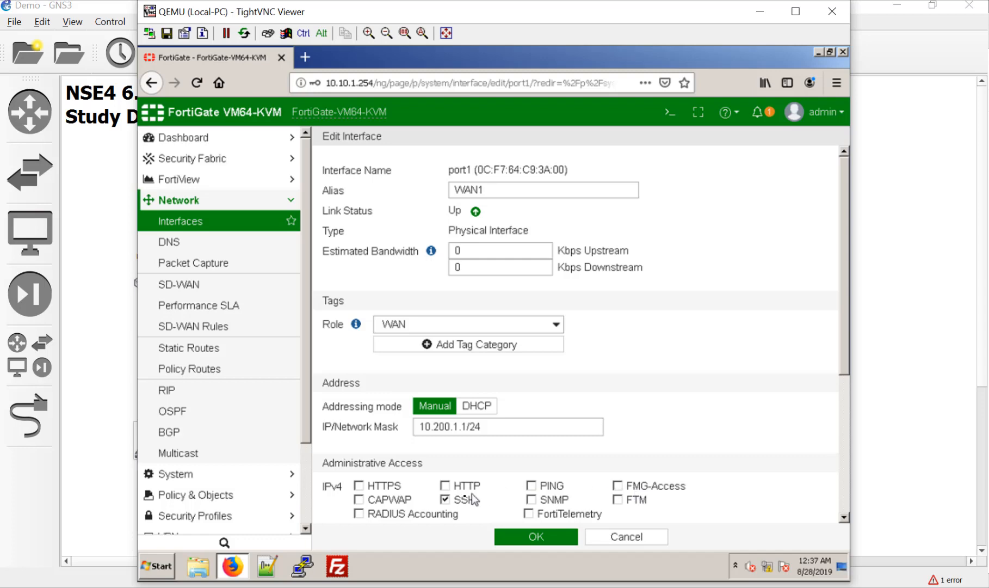
{"action": "scroll", "coordinate": [650, 451], "scroll_direction": "down", "scroll_amount": 3}
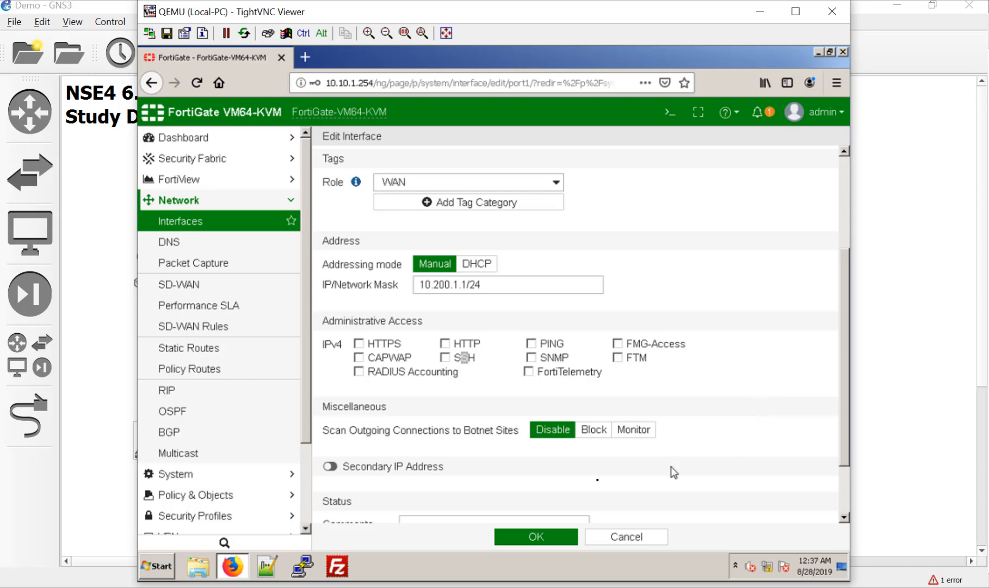
{"action": "left_click", "coordinate": [545, 538]}
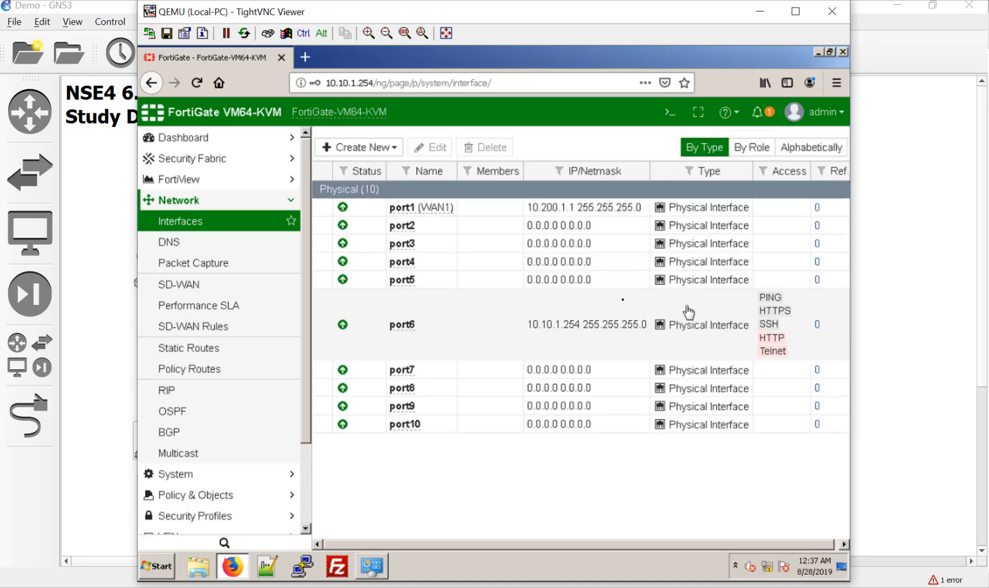
Give port2 alias WAN2, role WAN and address 10.200.2.1/24, and submit.
{"action": "double_click", "coordinate": [511, 290]}
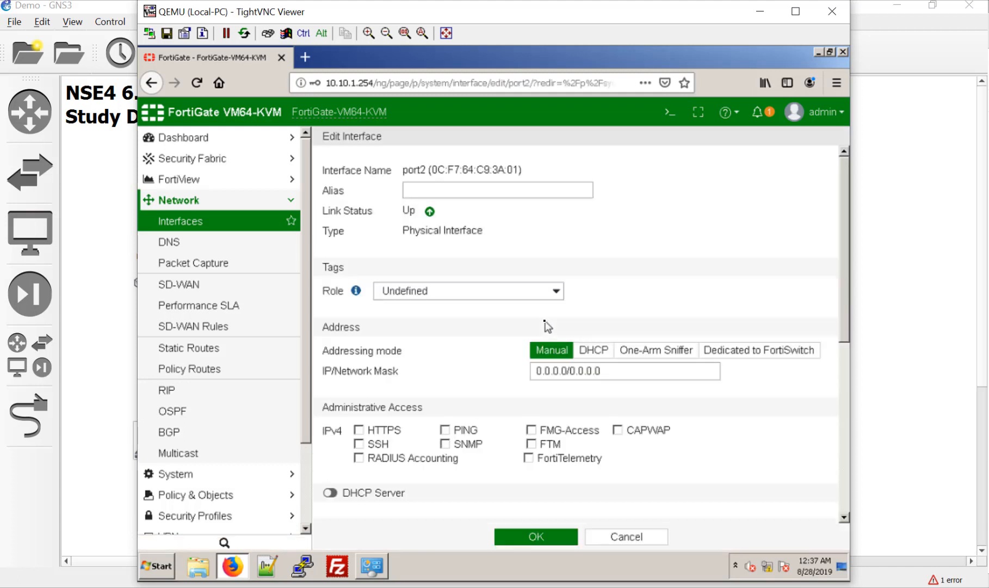
{"action": "left_click", "coordinate": [540, 191]}
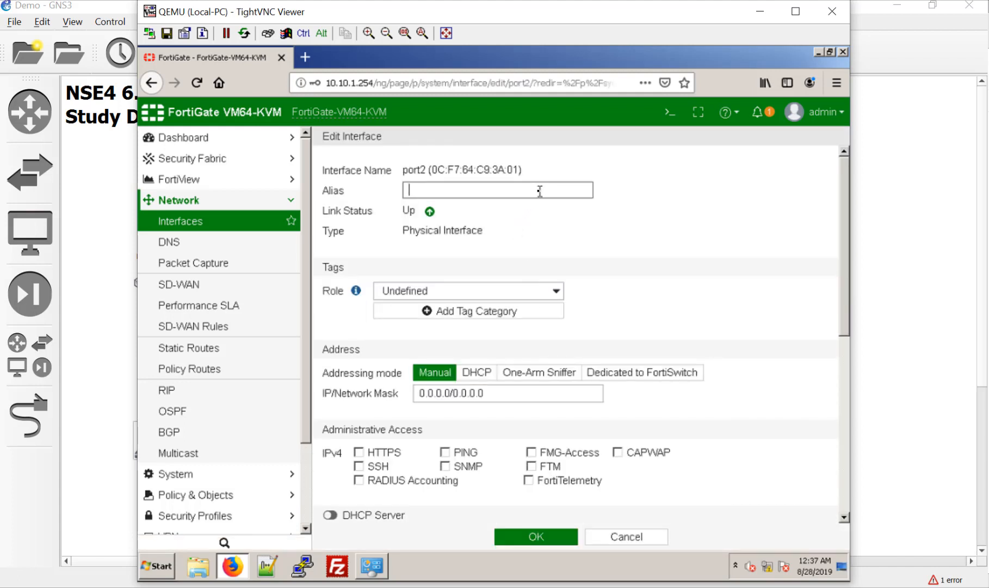
{"action": "type", "text": "WAN2"}
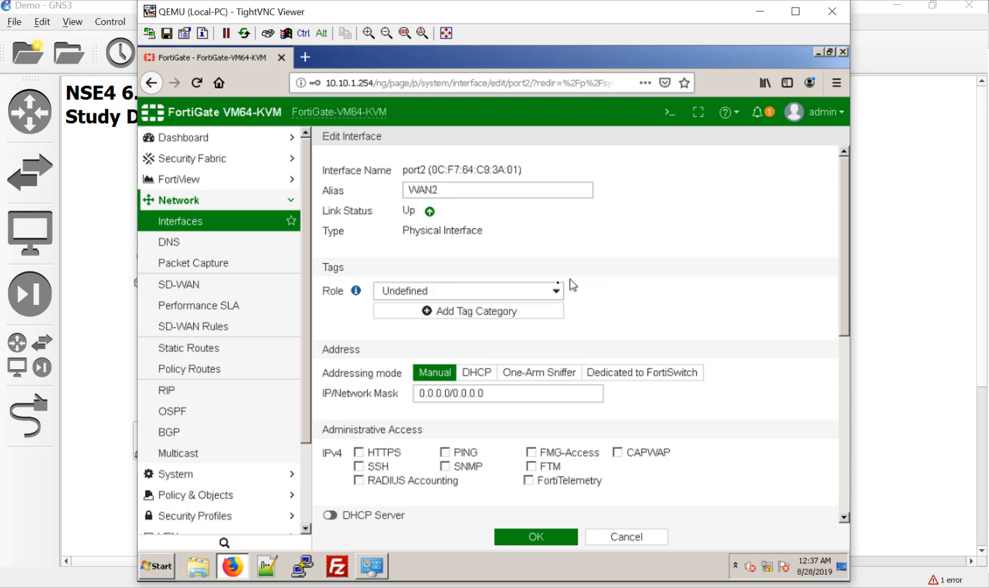
{"action": "left_click", "coordinate": [542, 291]}
{"action": "left_click", "coordinate": [496, 330]}
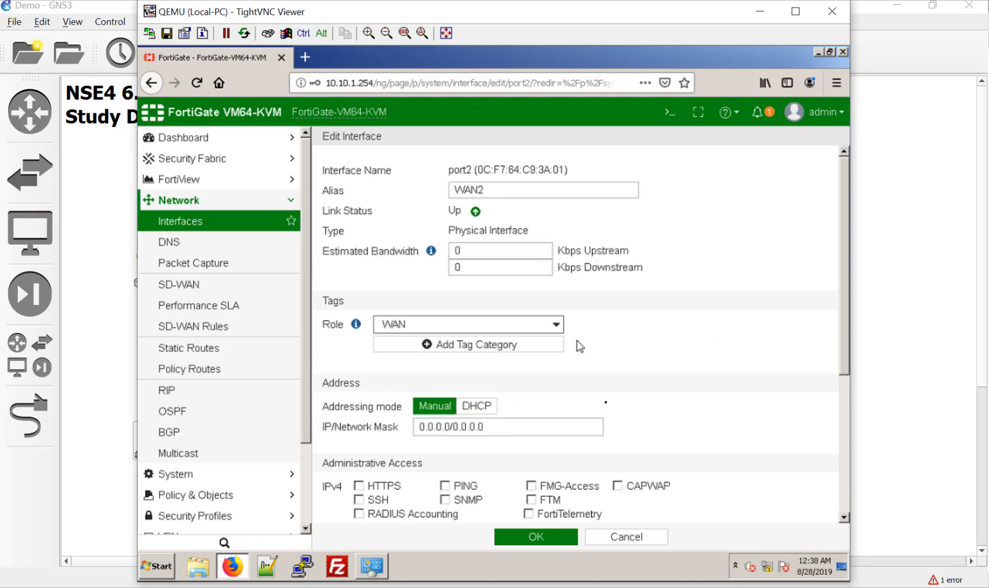
{"action": "triple_click", "coordinate": [559, 427]}
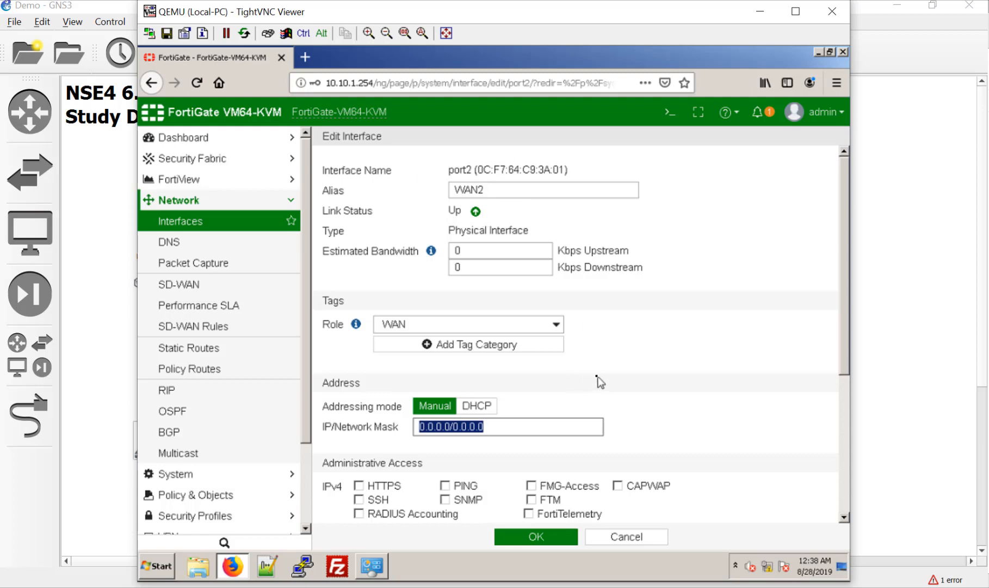
{"action": "type", "text": "10.200.2.1/"}
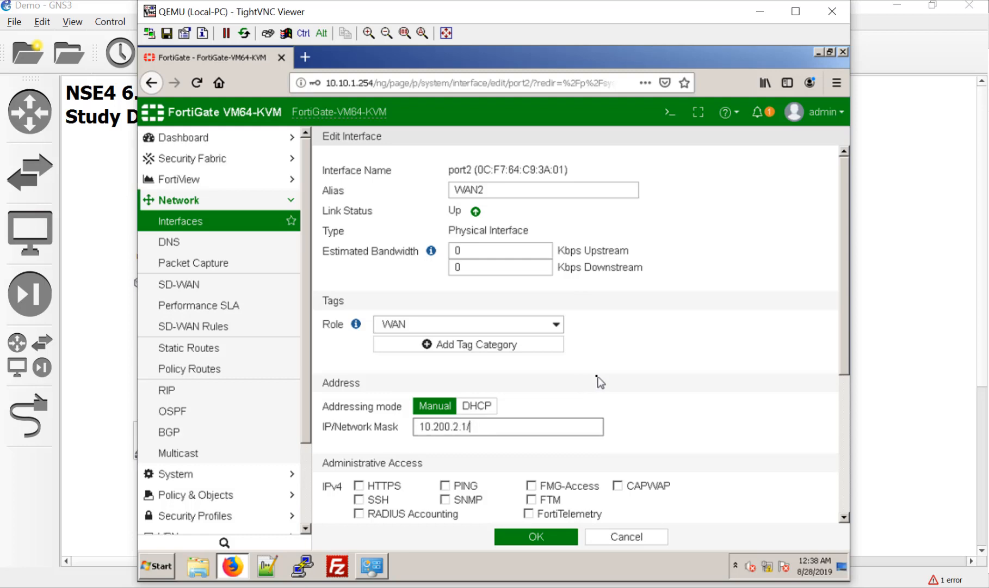
{"action": "type", "text": "13424"}
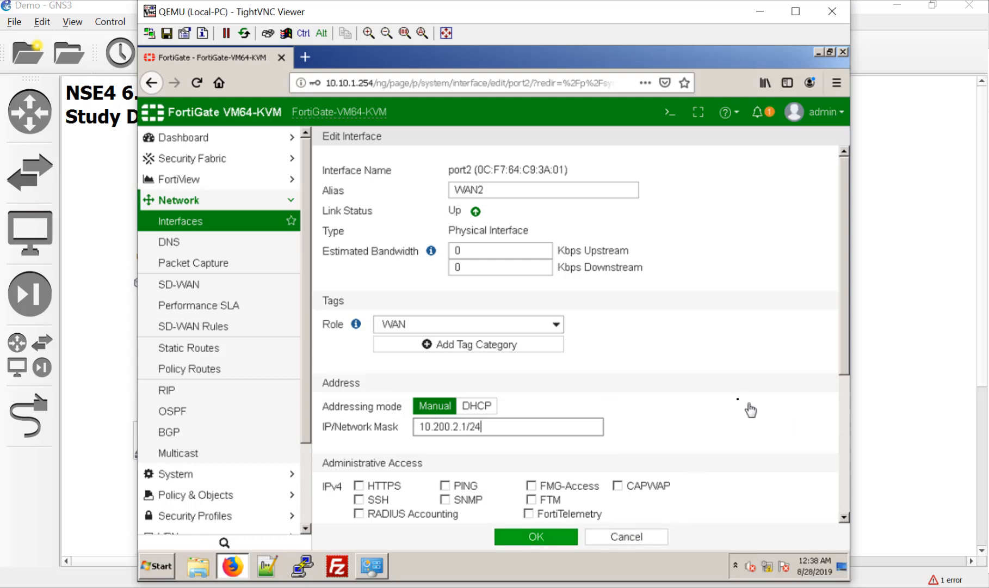
{"action": "key", "text": "Return"}
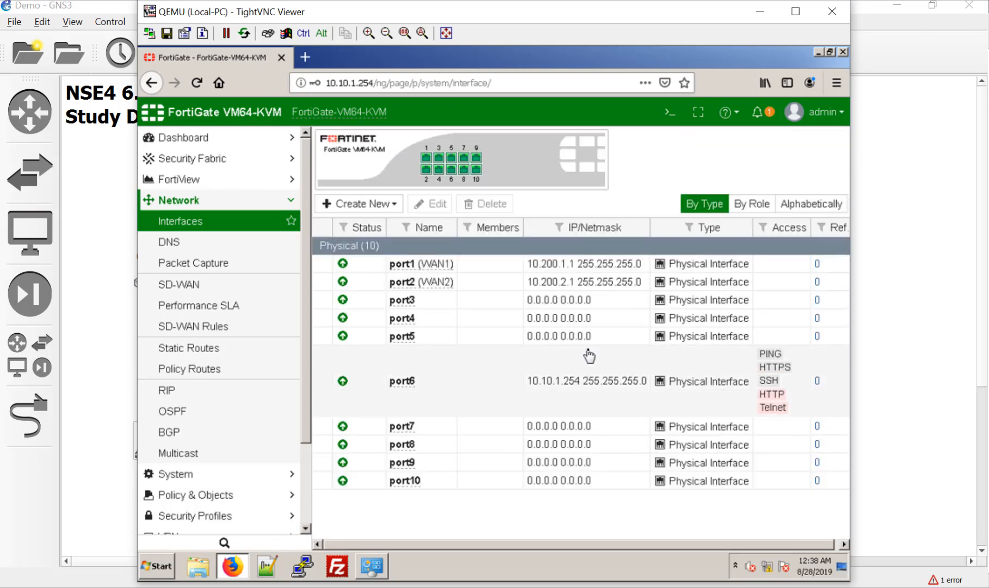
Open port6 and set its alias to LAN and role to LAN.
{"action": "double_click", "coordinate": [439, 390]}
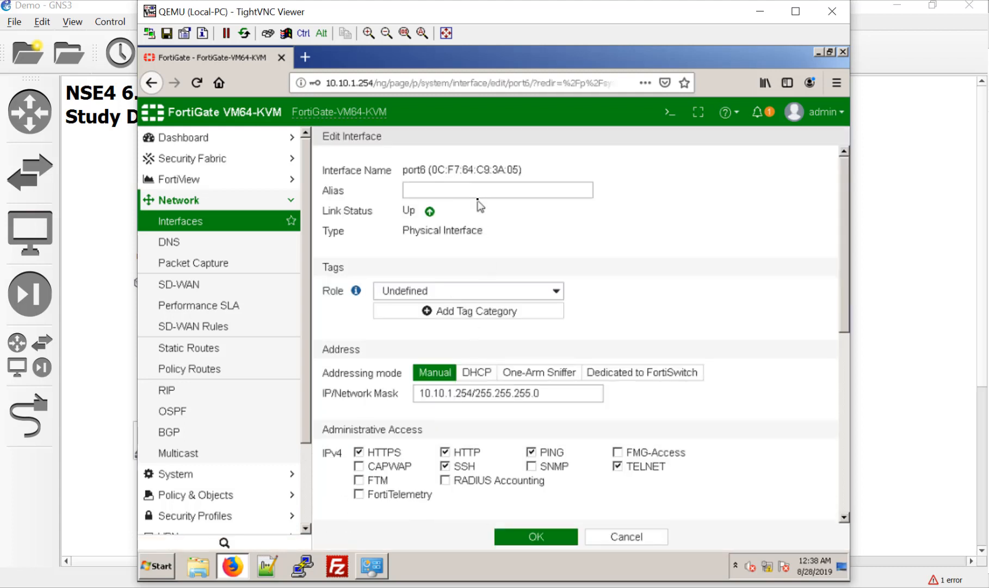
{"action": "left_click", "coordinate": [480, 191]}
{"action": "type", "text": "LAN"}
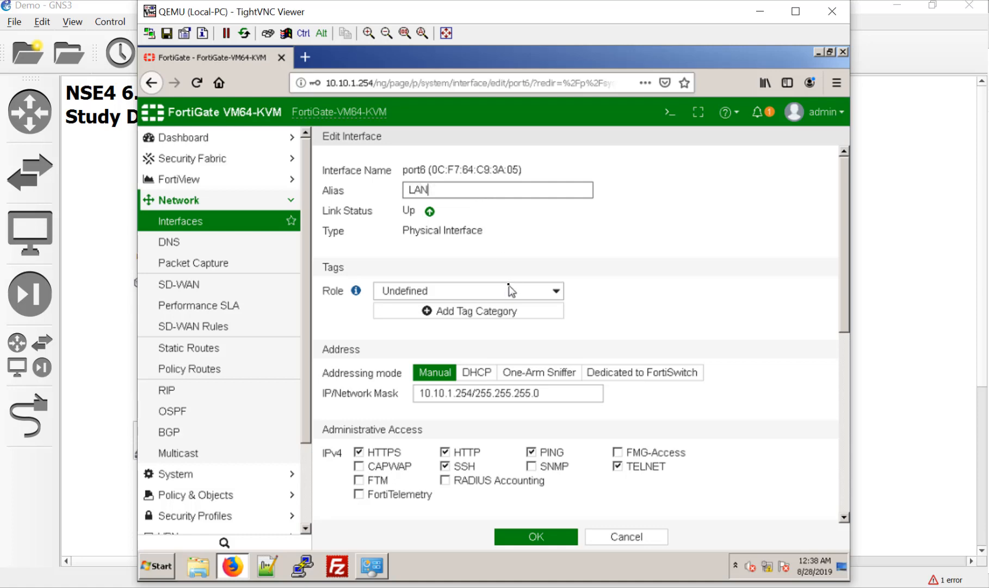
{"action": "left_click", "coordinate": [509, 291]}
{"action": "left_click", "coordinate": [474, 316]}
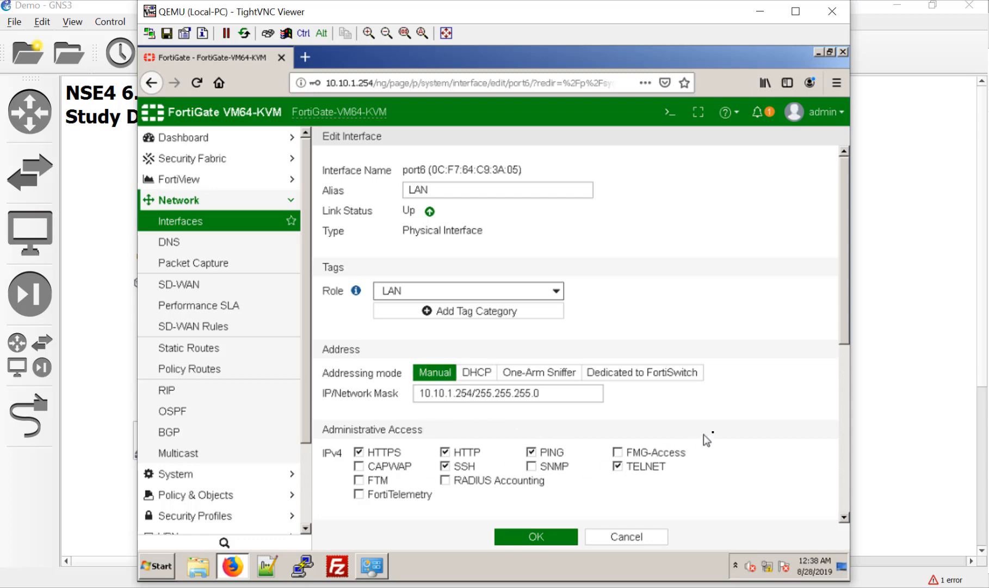
Enable port6's DHCP server with address range 10.10.1.100–10.10.1.150.
{"action": "scroll", "coordinate": [731, 429], "scroll_direction": "down", "scroll_amount": 3}
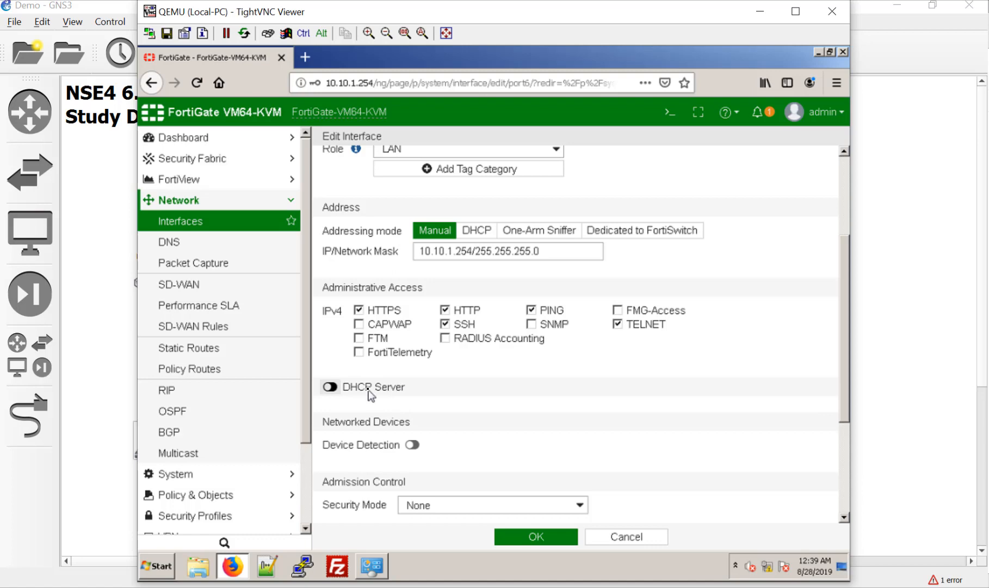
{"action": "left_click", "coordinate": [387, 389]}
{"action": "scroll", "coordinate": [424, 427], "scroll_direction": "down", "scroll_amount": 1}
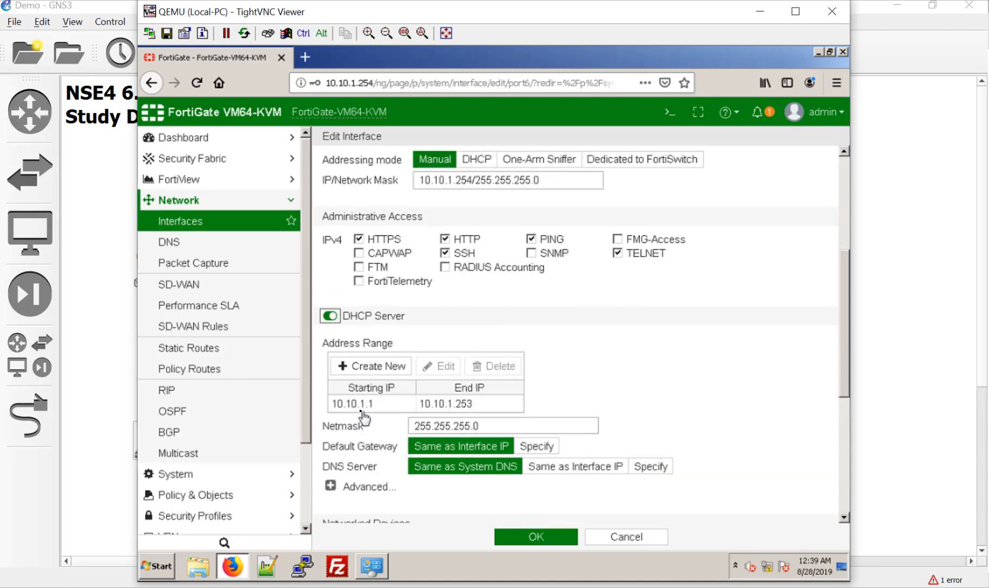
{"action": "double_click", "coordinate": [363, 408]}
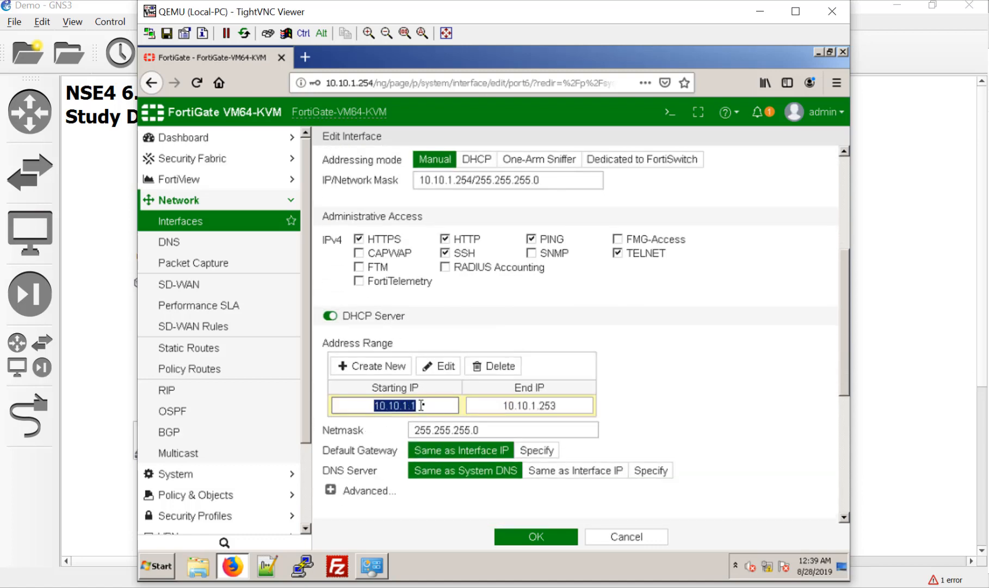
{"action": "left_click", "coordinate": [423, 405]}
{"action": "type", "text": "00"}
{"action": "left_click", "coordinate": [583, 406]}
{"action": "key", "text": "BackSpace"}
{"action": "key", "text": "BackSpace"}
{"action": "key", "text": "BackSpace"}
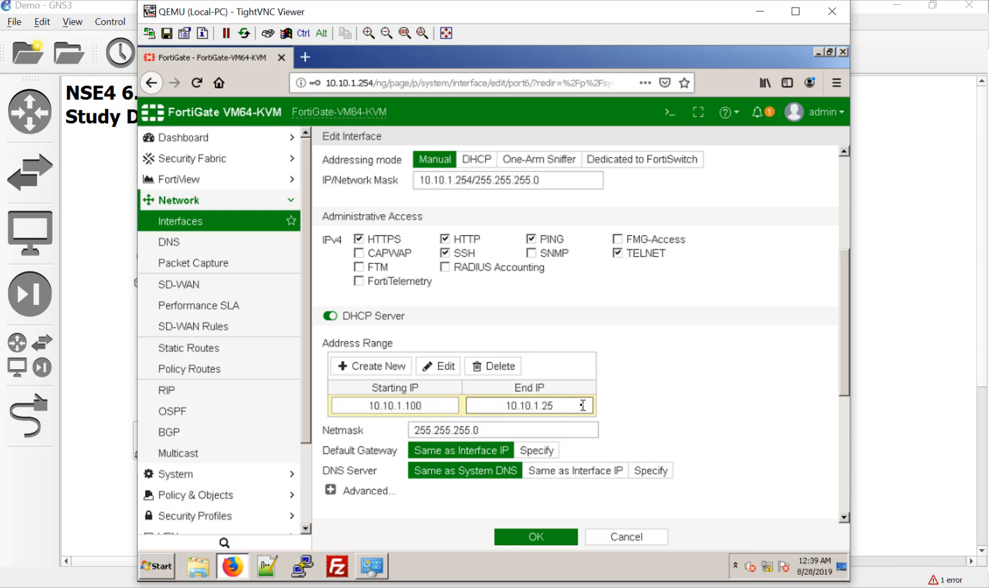
{"action": "type", "text": "150"}
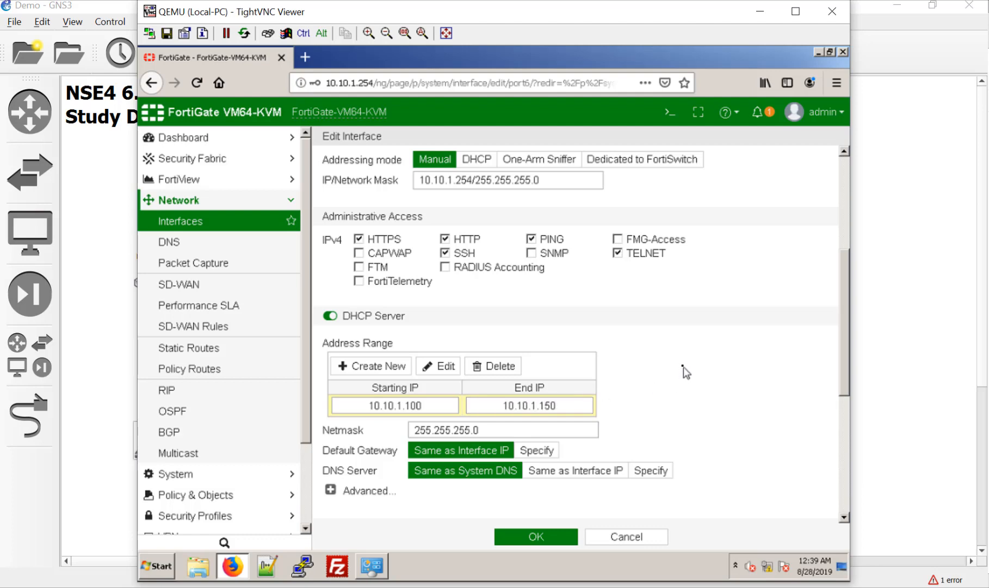
{"action": "key", "text": "Return"}
Turn on device detection and active scanning for port6 and save it.
{"action": "scroll", "coordinate": [684, 367], "scroll_direction": "down", "scroll_amount": 4}
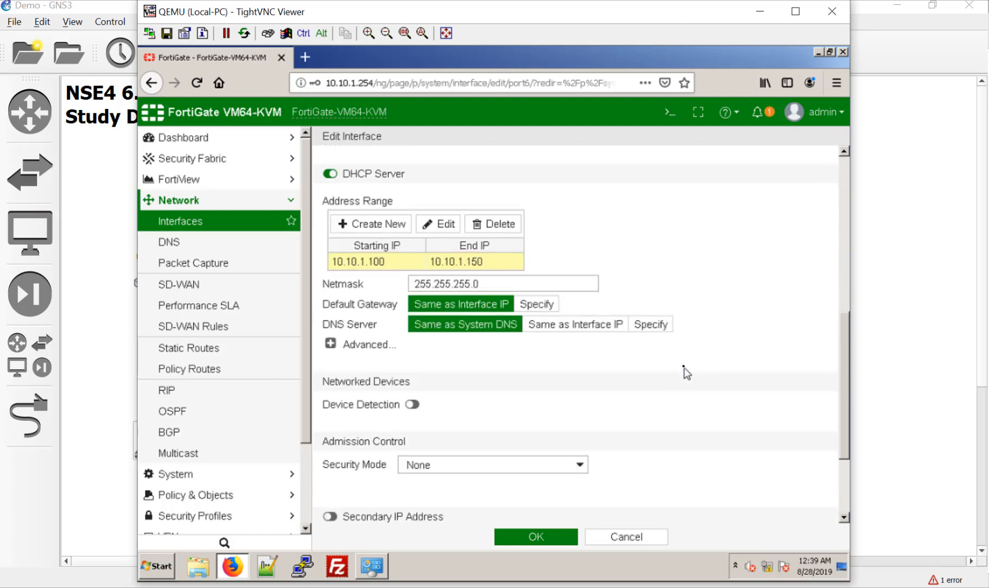
{"action": "left_click", "coordinate": [412, 404]}
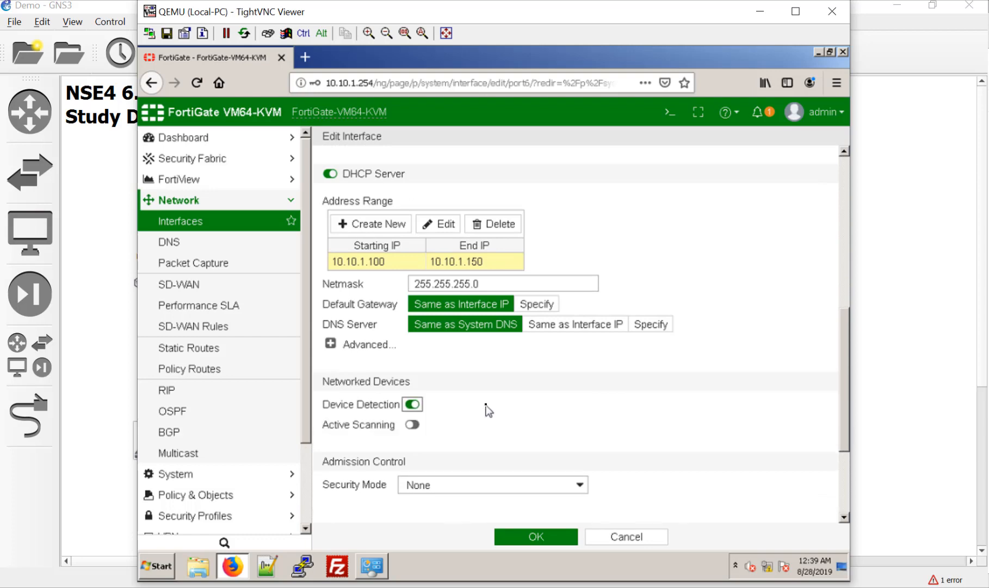
{"action": "left_click", "coordinate": [414, 427]}
{"action": "scroll", "coordinate": [479, 406], "scroll_direction": "down", "scroll_amount": 3}
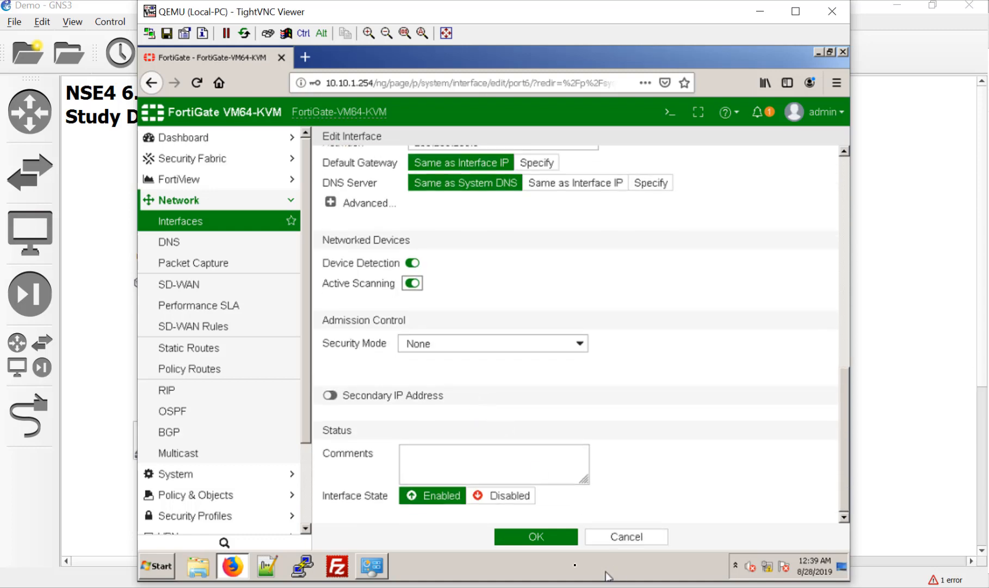
{"action": "left_click", "coordinate": [557, 544]}
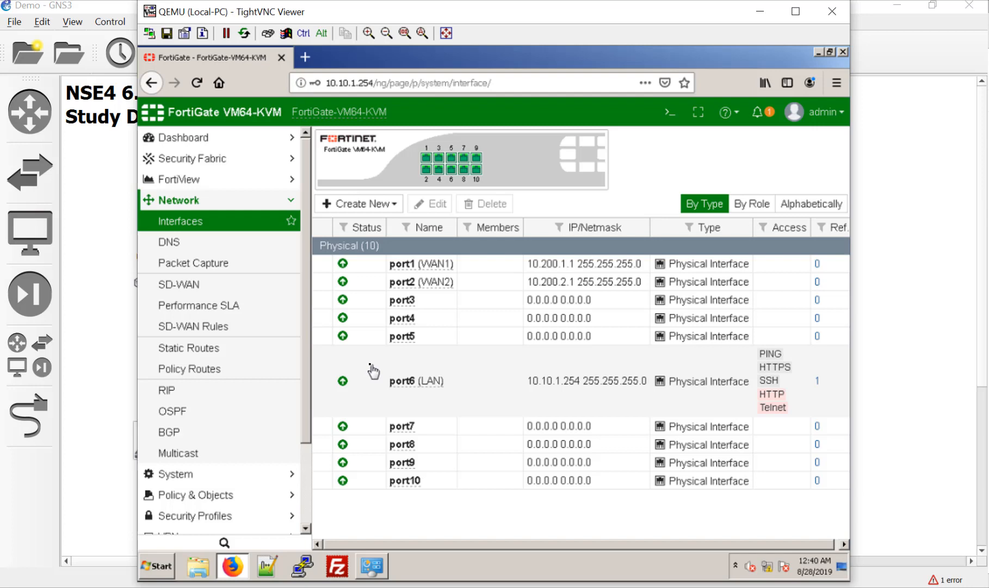
Create zone WAN with members WAN1 (port1) and WAN2 (port2), then check its members.
{"action": "left_click", "coordinate": [378, 204]}
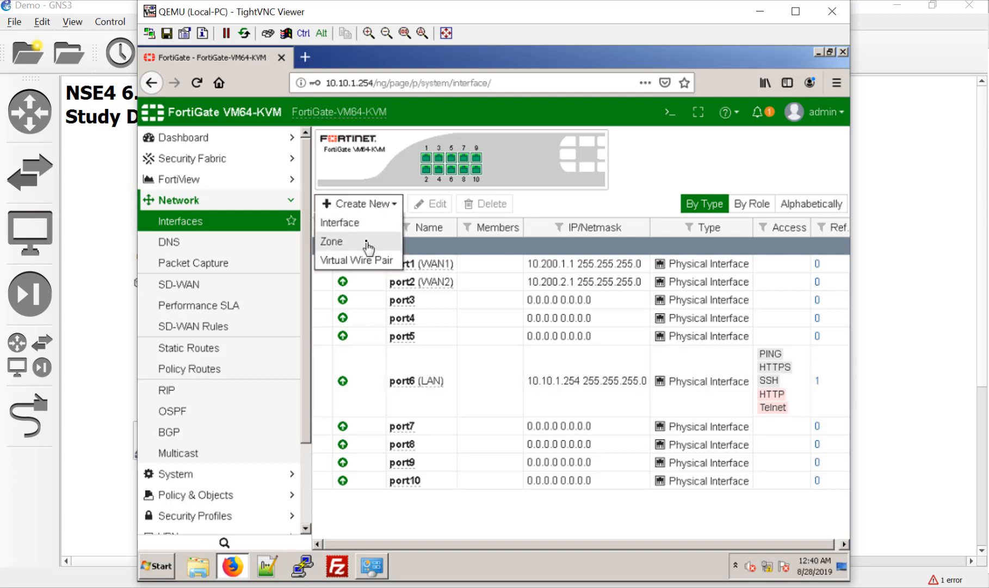
{"action": "left_click", "coordinate": [368, 246]}
{"action": "left_click", "coordinate": [486, 172]}
{"action": "type", "text": "WAN"}
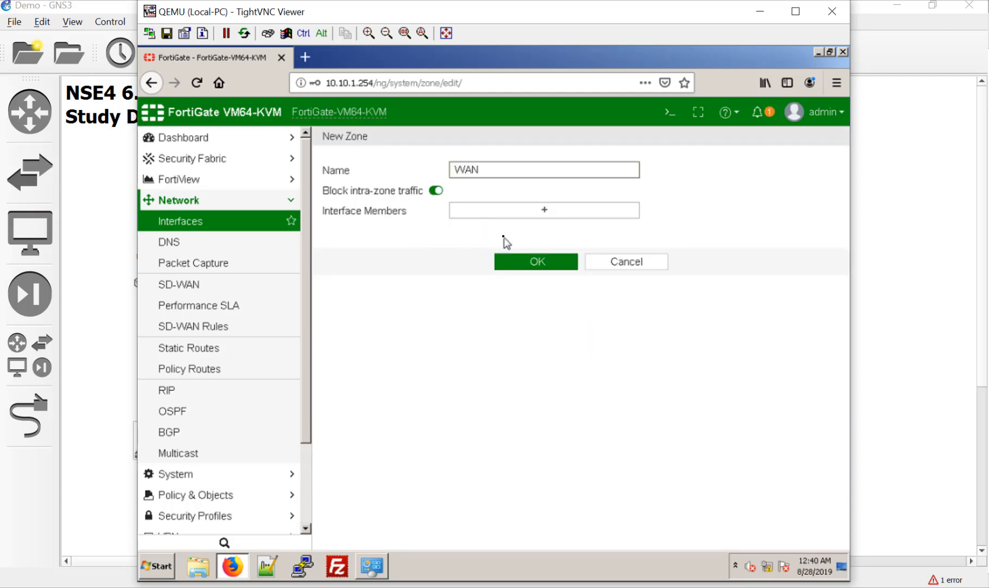
{"action": "left_click", "coordinate": [511, 212]}
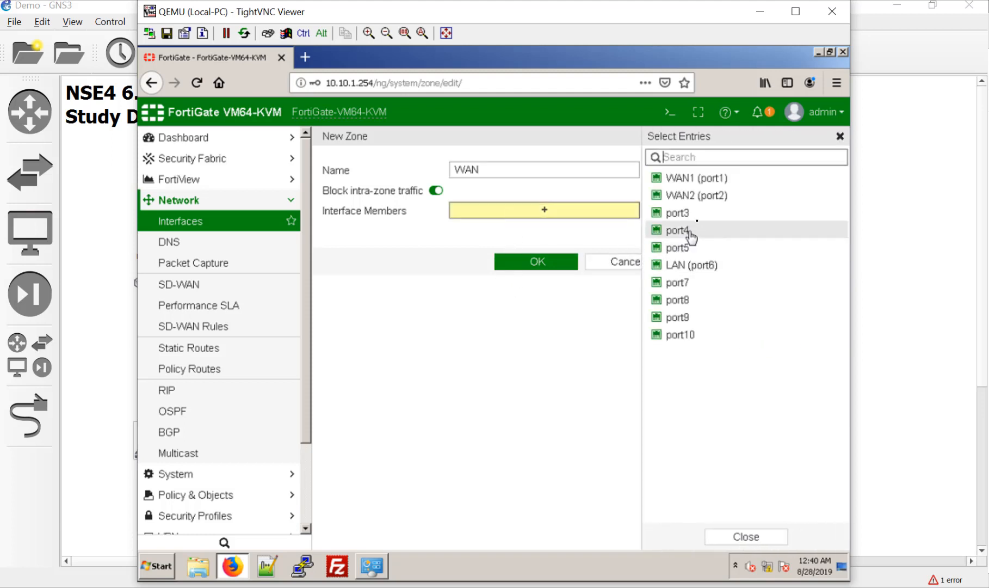
{"action": "left_click", "coordinate": [702, 178]}
{"action": "left_click", "coordinate": [704, 195]}
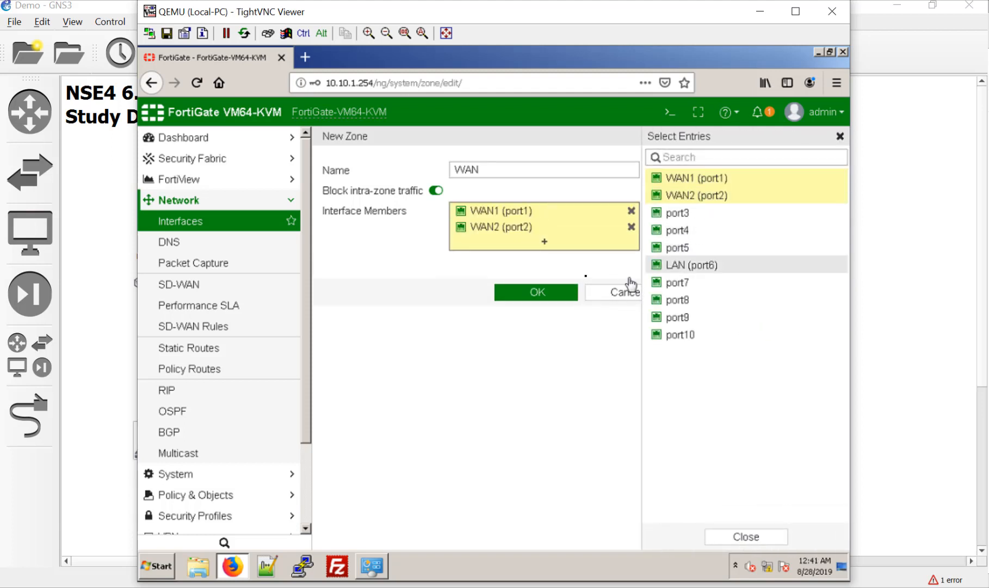
{"action": "left_click", "coordinate": [562, 295]}
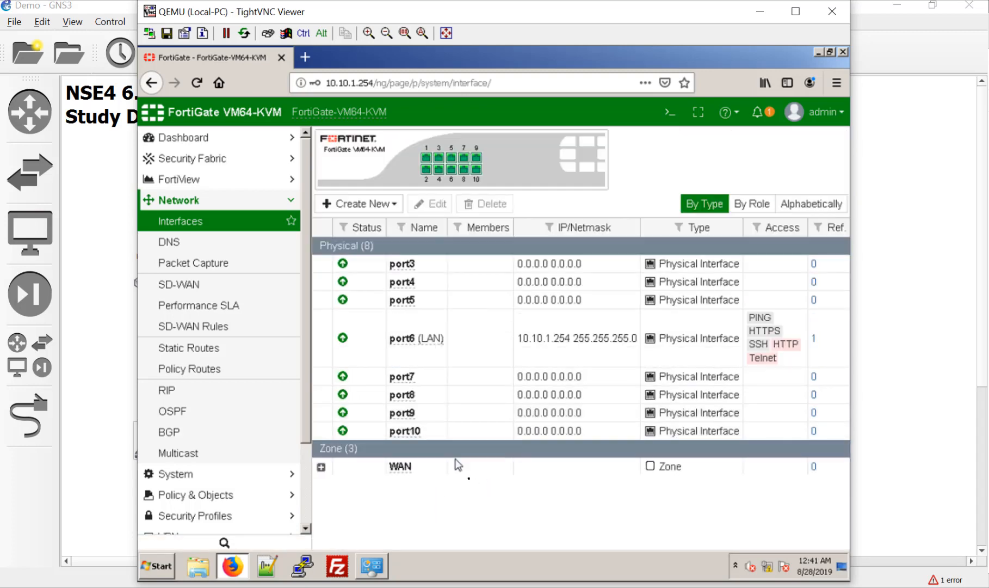
{"action": "left_click", "coordinate": [321, 466]}
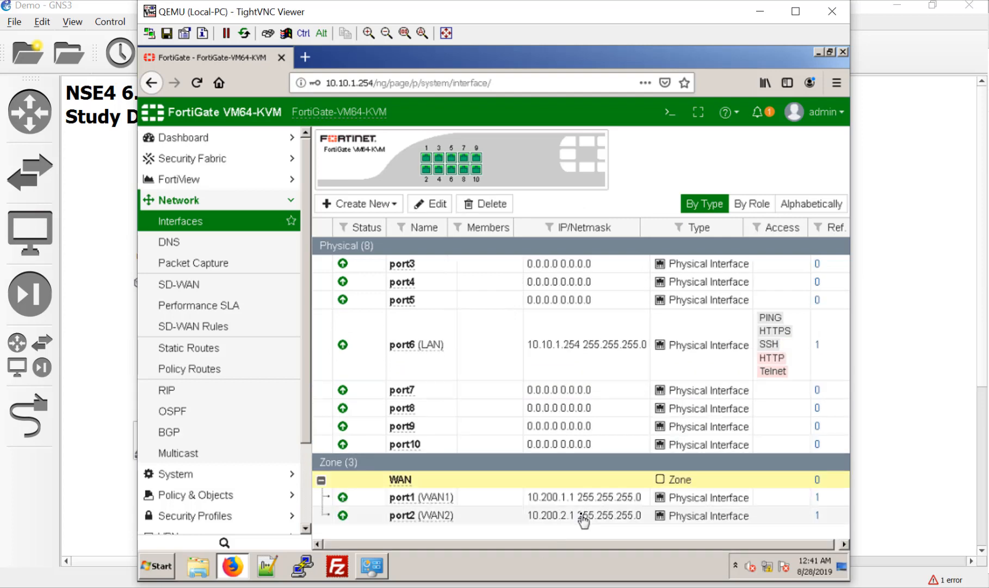
{"action": "left_click", "coordinate": [321, 480]}
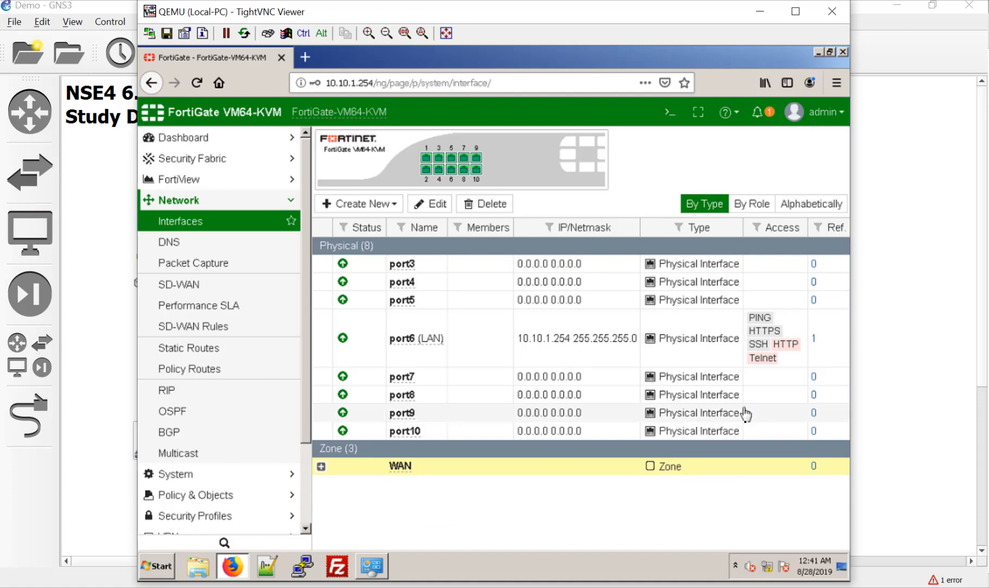
Run exe ping 10.200.1.254 in the FortiGate CLI console, then close the console.
{"action": "left_click", "coordinate": [670, 114]}
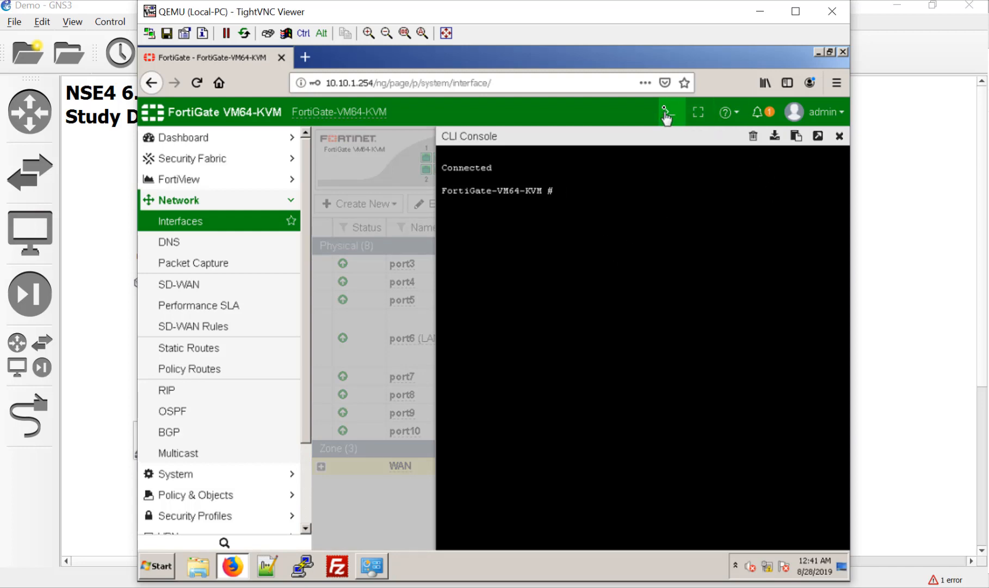
{"action": "type", "text": "exe ping 10.200.1.254"}
{"action": "key", "text": "Return"}
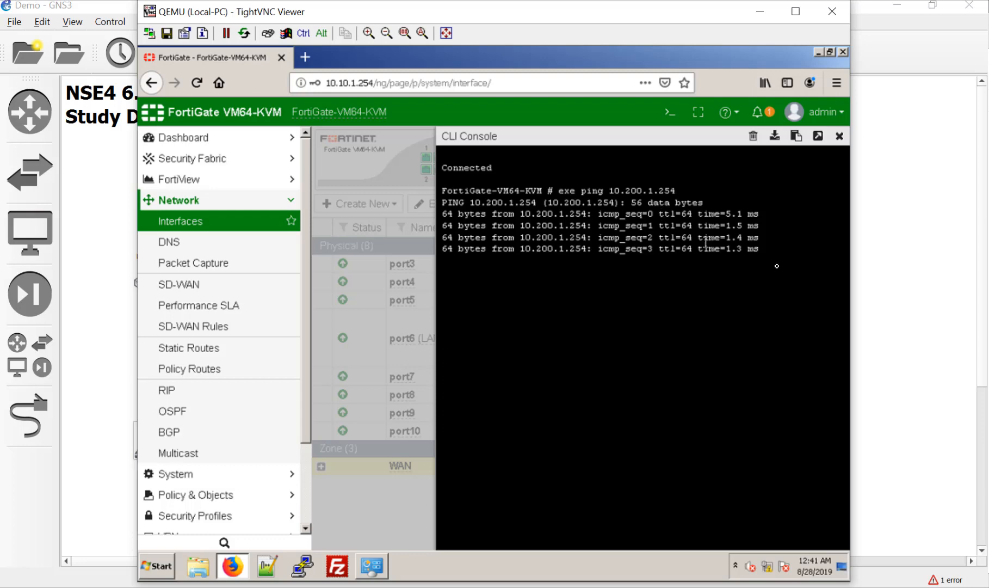
{"action": "left_click", "coordinate": [840, 136]}
{"action": "left_click", "coordinate": [880, 184]}
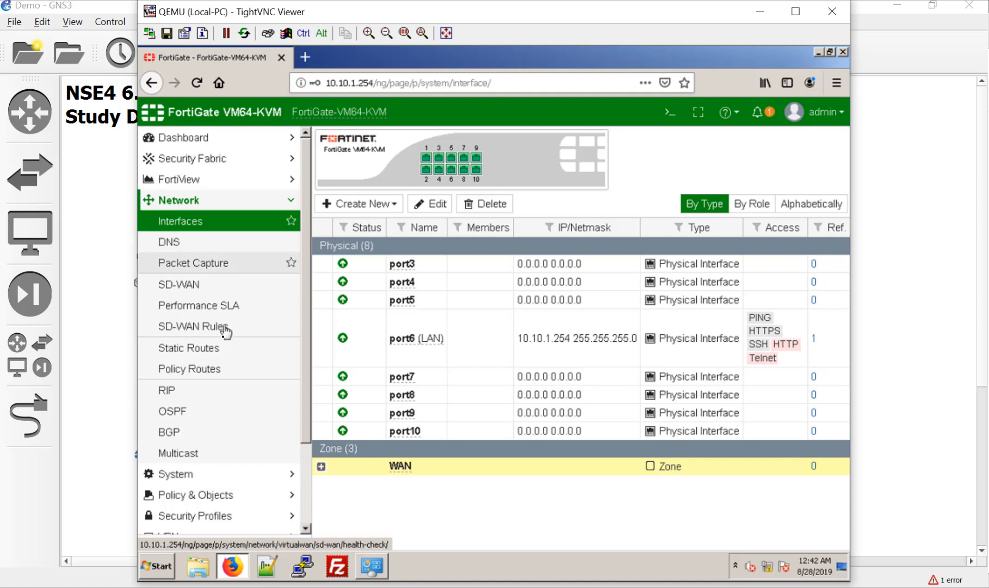
Create a new static route with gateway 10.200.1.254 out WAN1 (port1).
{"action": "left_click", "coordinate": [221, 353]}
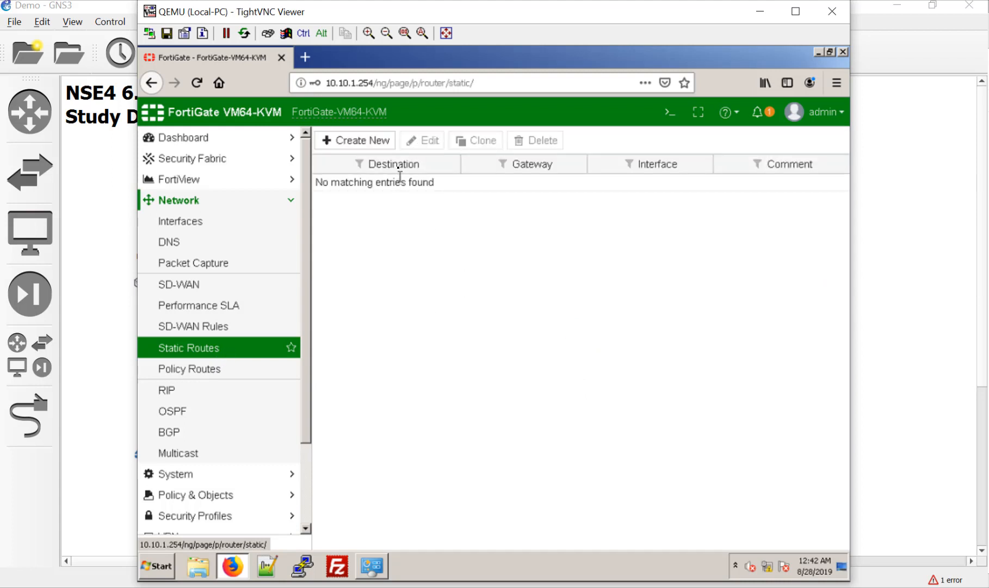
{"action": "left_click", "coordinate": [379, 143]}
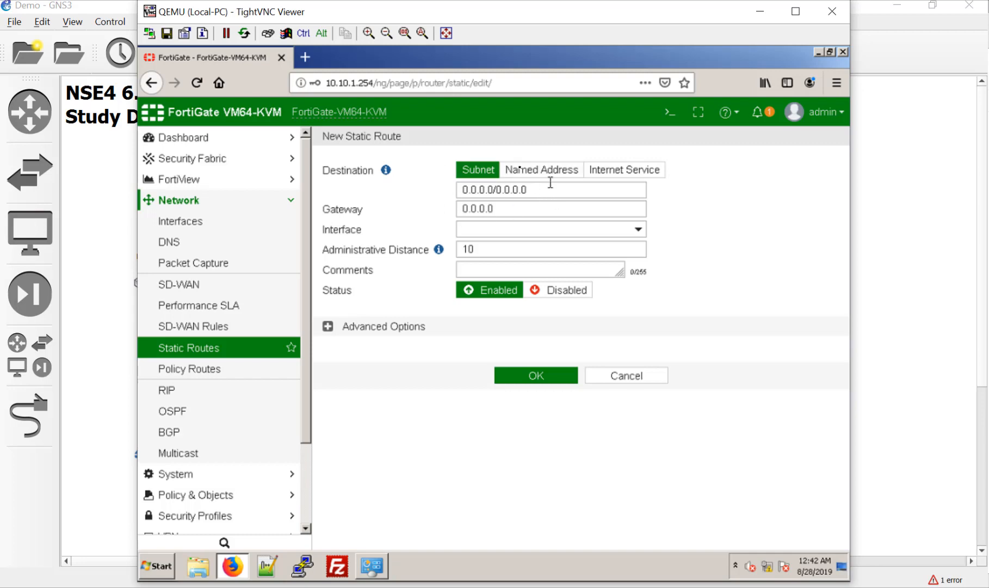
{"action": "left_click", "coordinate": [353, 207]}
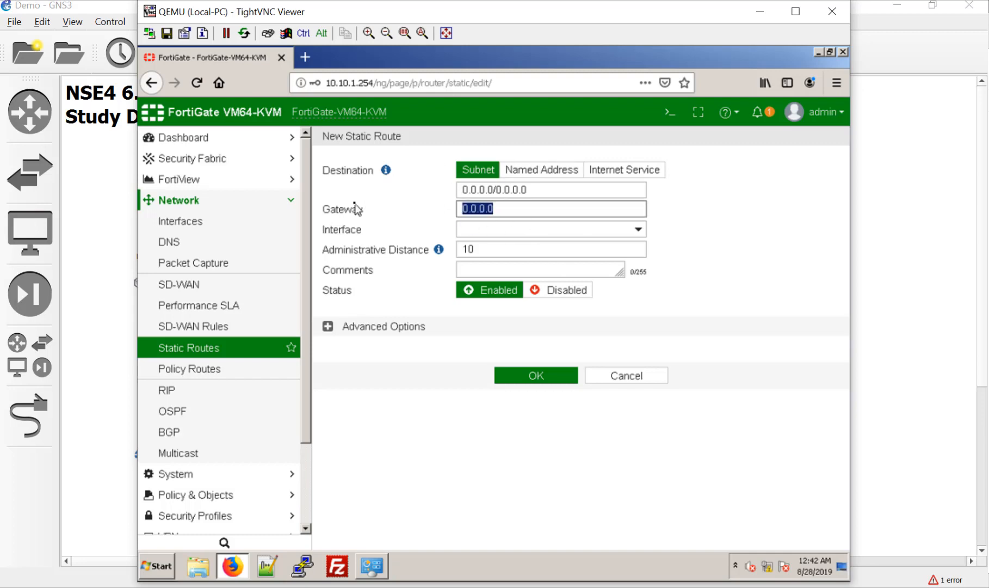
{"action": "type", "text": "10.200.1.254"}
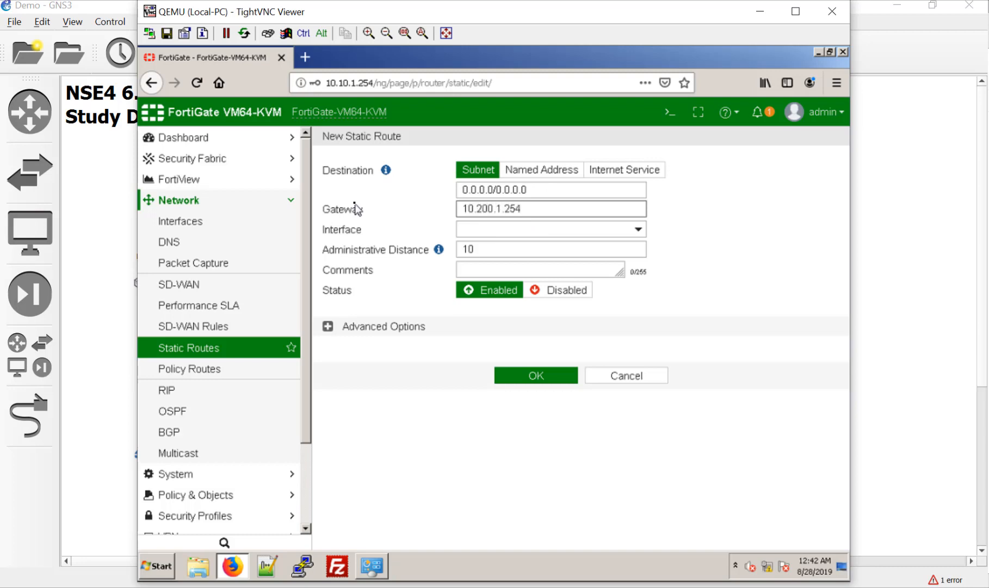
{"action": "left_click", "coordinate": [461, 230]}
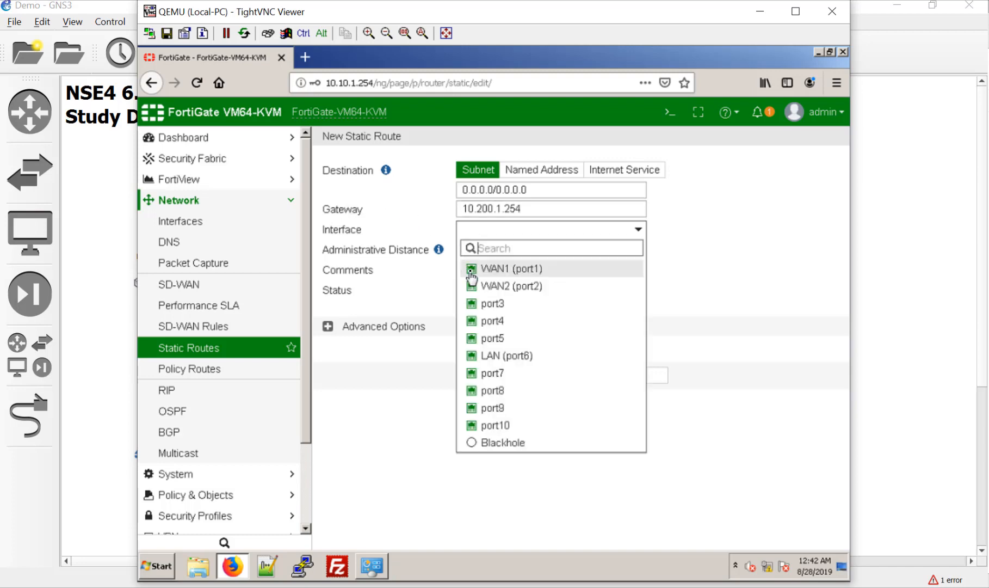
{"action": "left_click", "coordinate": [481, 271]}
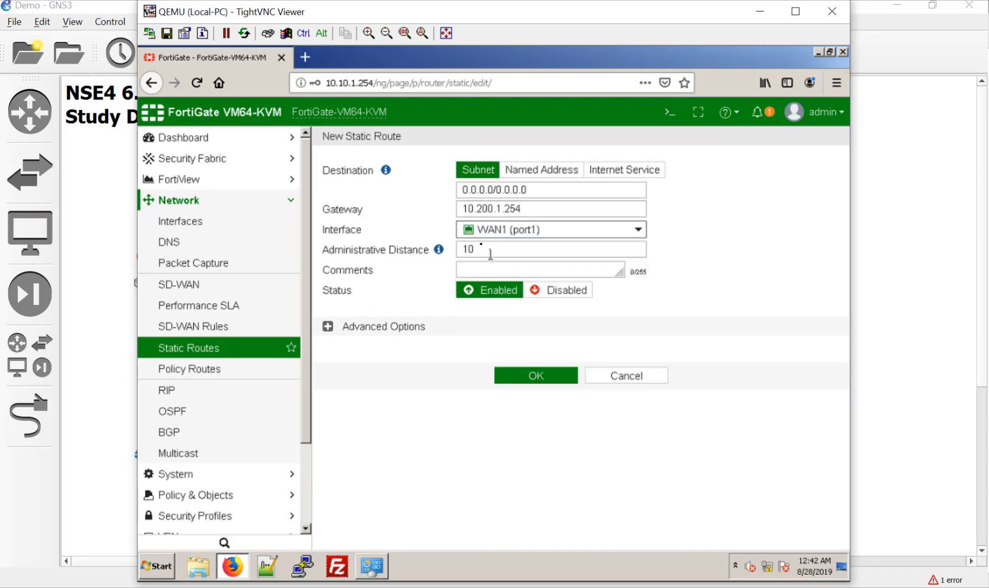
Leave the route priority at 0 under Advanced Options and save the route.
{"action": "left_click", "coordinate": [328, 326]}
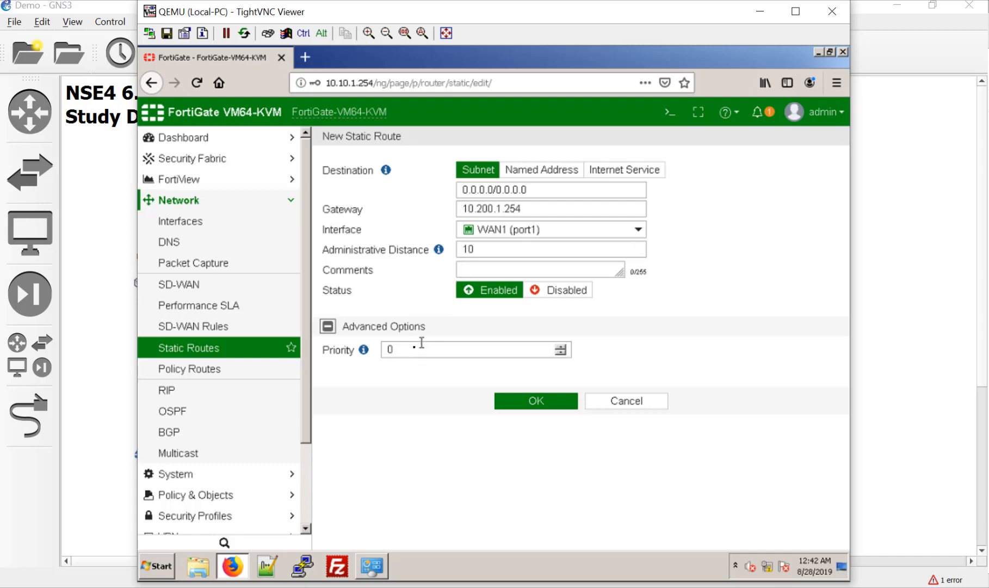
{"action": "left_click_drag", "start_coordinate": [403, 349], "coordinate": [372, 352]}
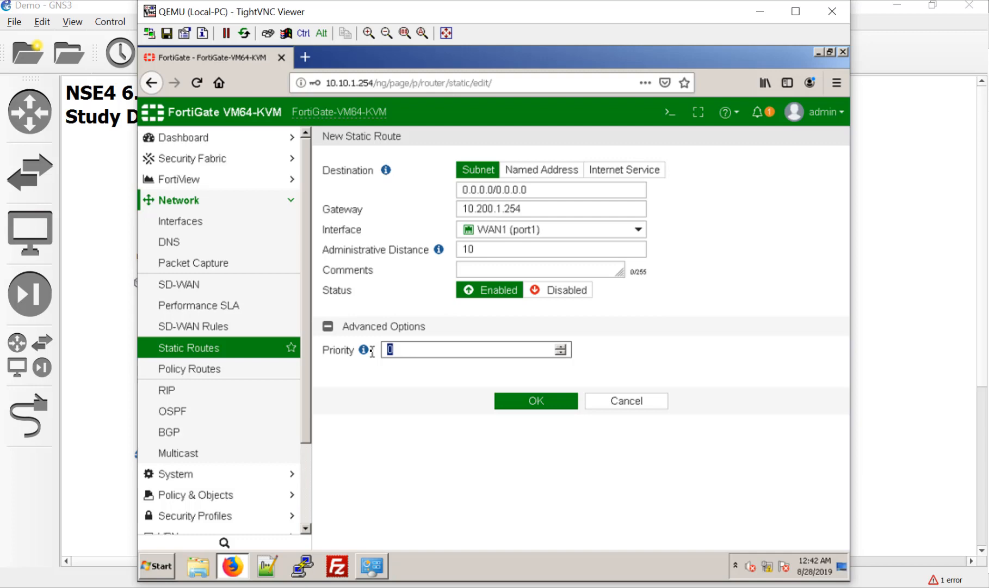
{"action": "left_click", "coordinate": [435, 350]}
{"action": "left_click", "coordinate": [565, 405]}
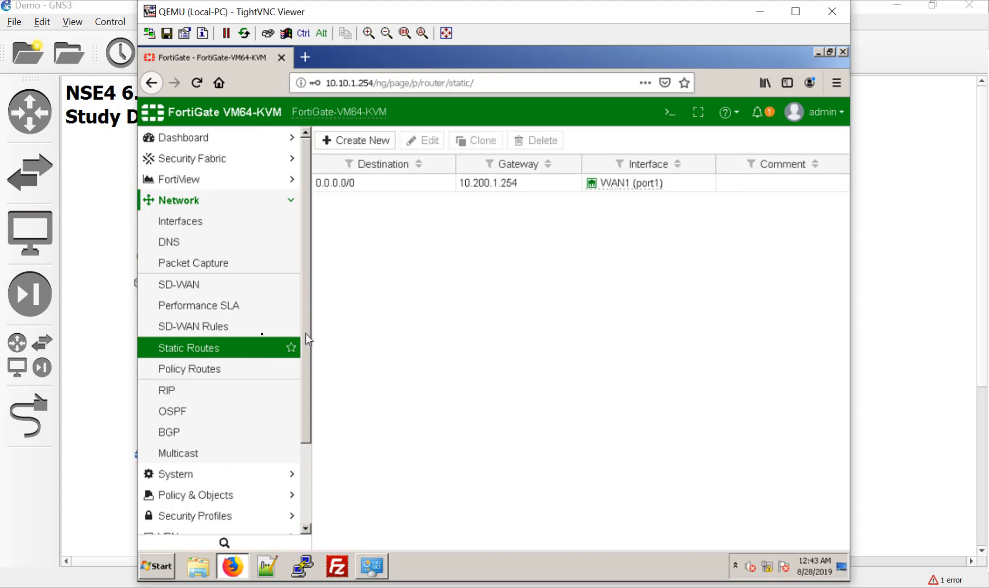
{"action": "left_click", "coordinate": [218, 368]}
Add another default route via gateway 10.200.2.254 on WAN2 (port2) and save it.
{"action": "left_click", "coordinate": [218, 348]}
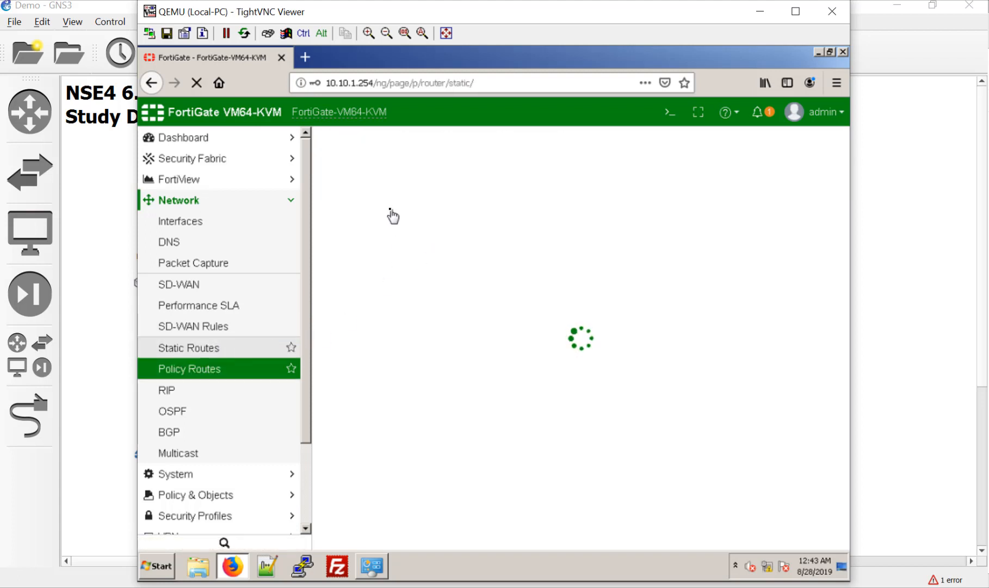
{"action": "left_click", "coordinate": [358, 143]}
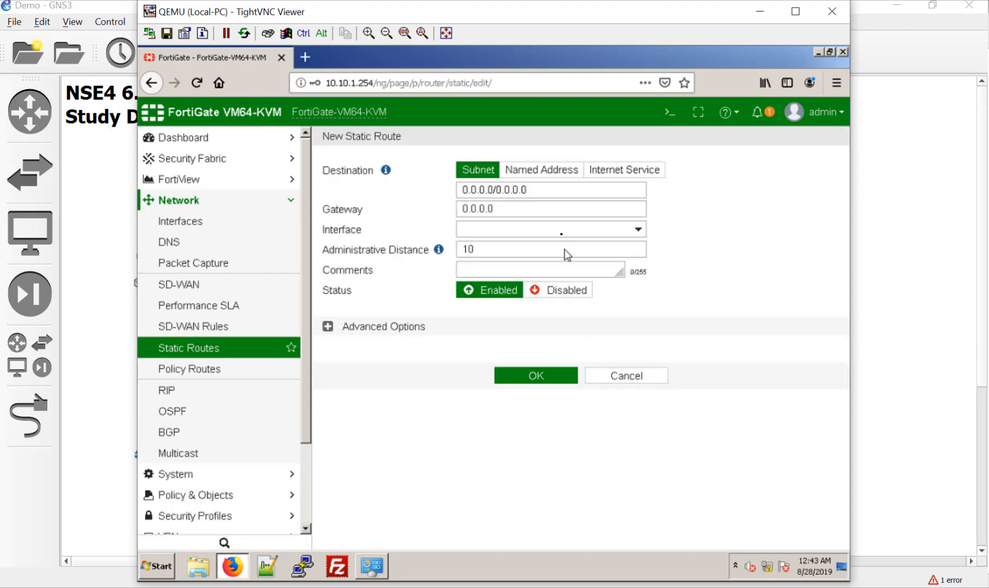
{"action": "left_click_drag", "start_coordinate": [547, 208], "coordinate": [446, 207]}
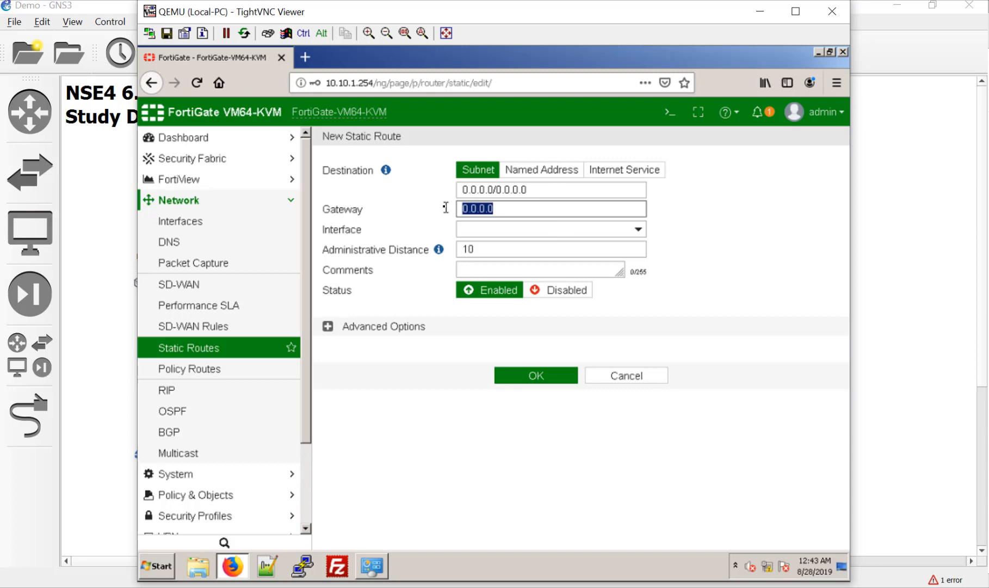
{"action": "type", "text": "10.200."}
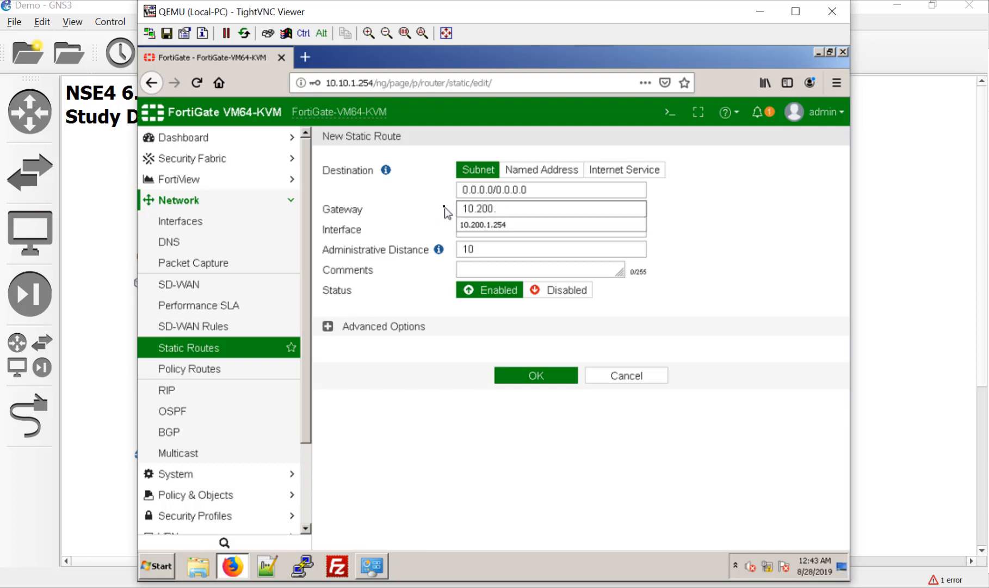
{"action": "type", "text": "2"}
{"action": "type", "text": ".254-"}
{"action": "key", "text": "BackSpace"}
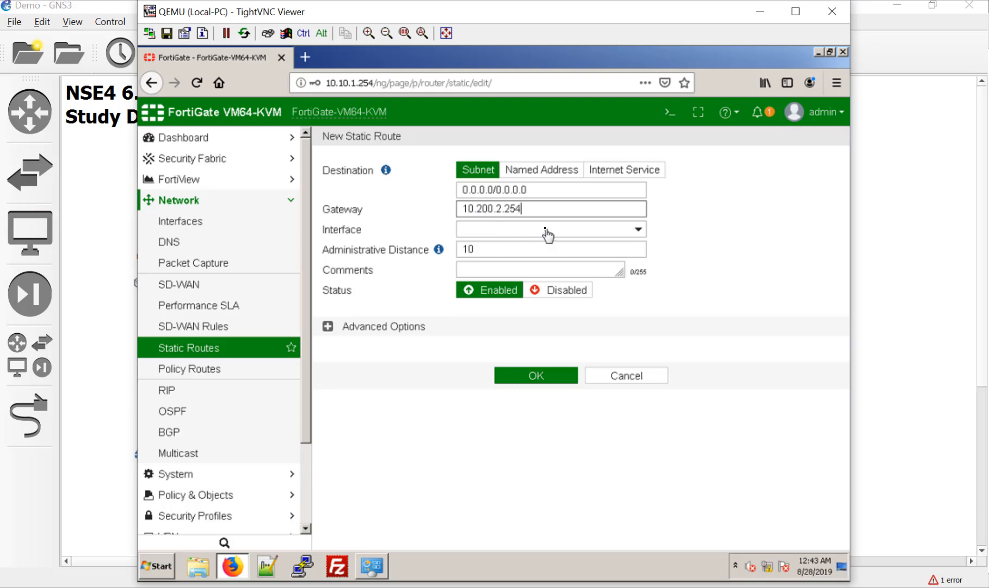
{"action": "left_click", "coordinate": [547, 231]}
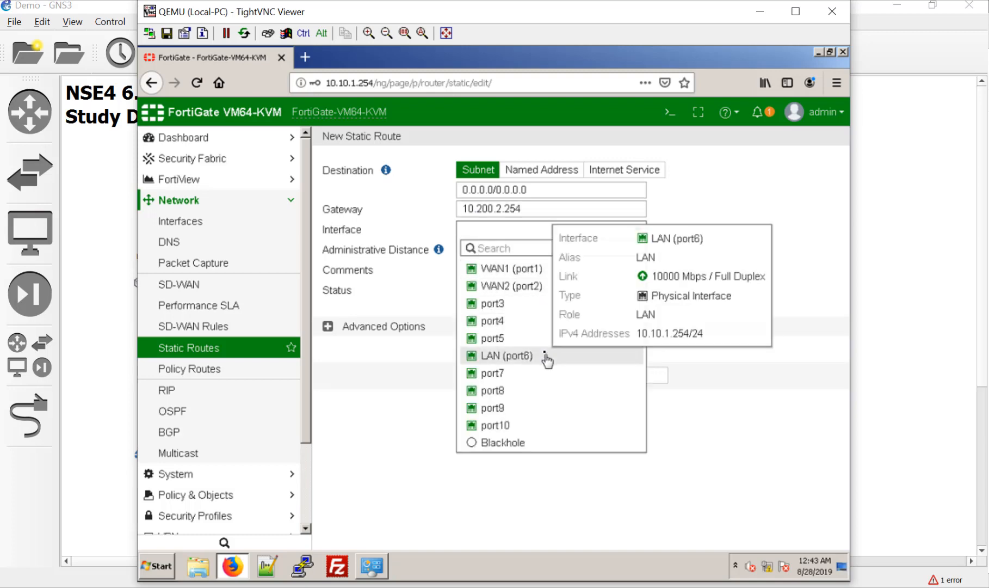
{"action": "left_click", "coordinate": [532, 287]}
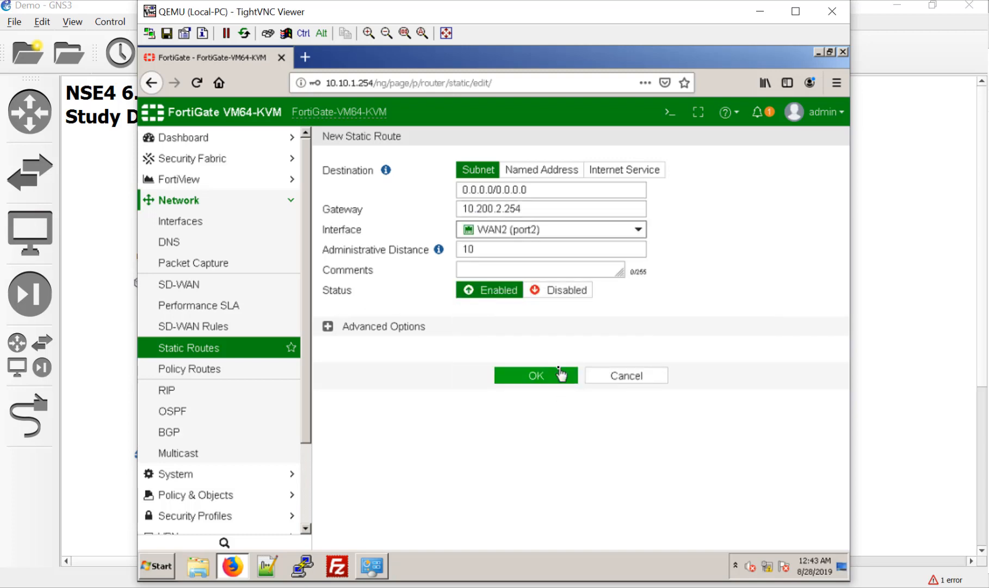
{"action": "left_click", "coordinate": [328, 326]}
{"action": "left_click", "coordinate": [540, 400]}
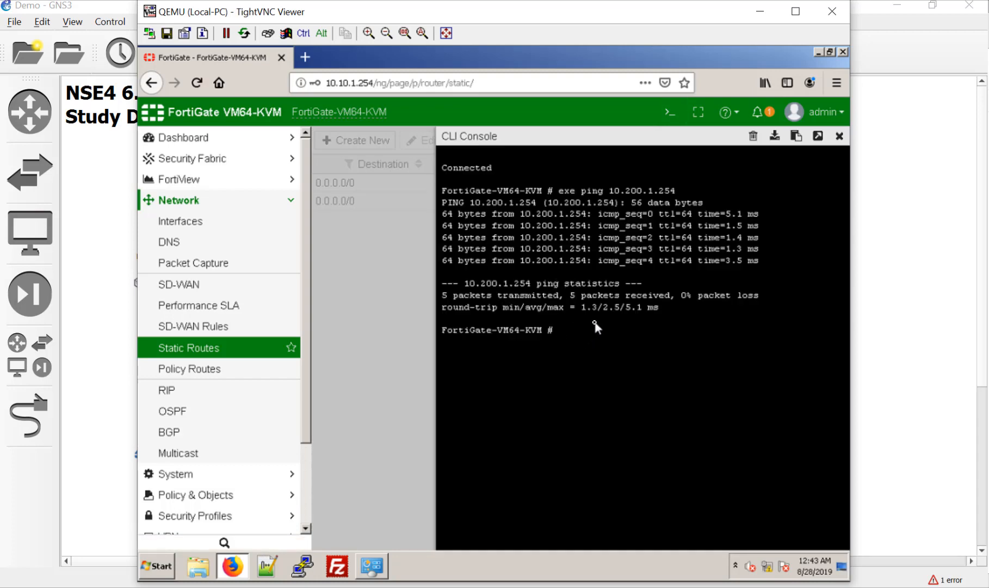
Run 'exe ping 8.8.8.8' in the CLI console to verify internet reachability.
{"action": "type", "text": "exe ping 8.8.8.8"}
{"action": "key", "text": "Return"}
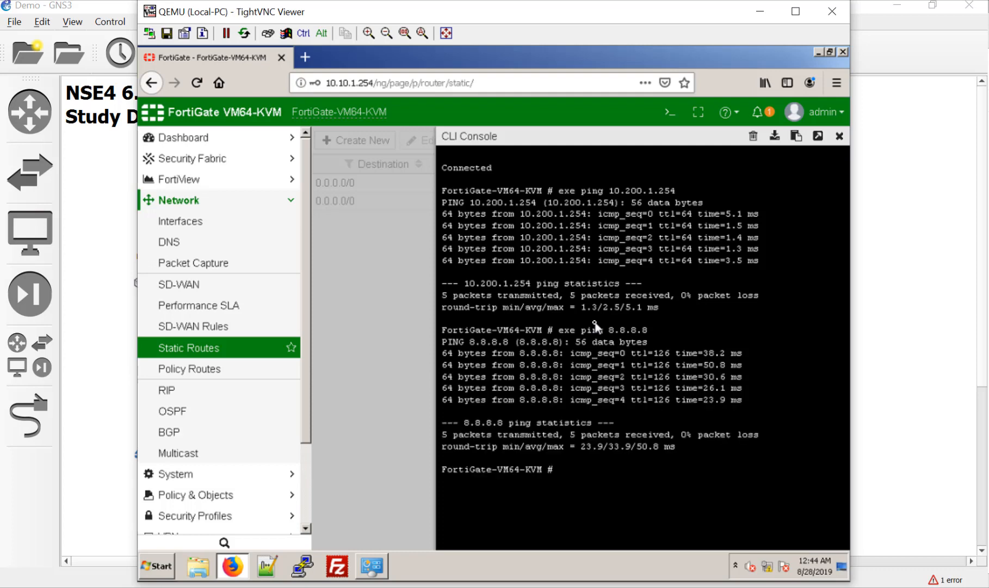
{"action": "left_click", "coordinate": [839, 136]}
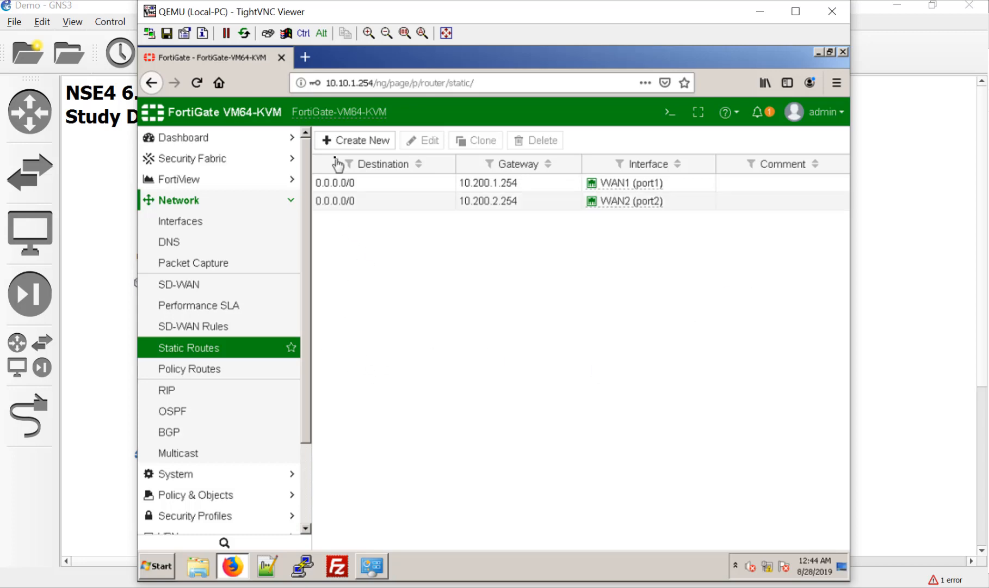
{"action": "left_click_drag", "start_coordinate": [305, 394], "coordinate": [301, 487]}
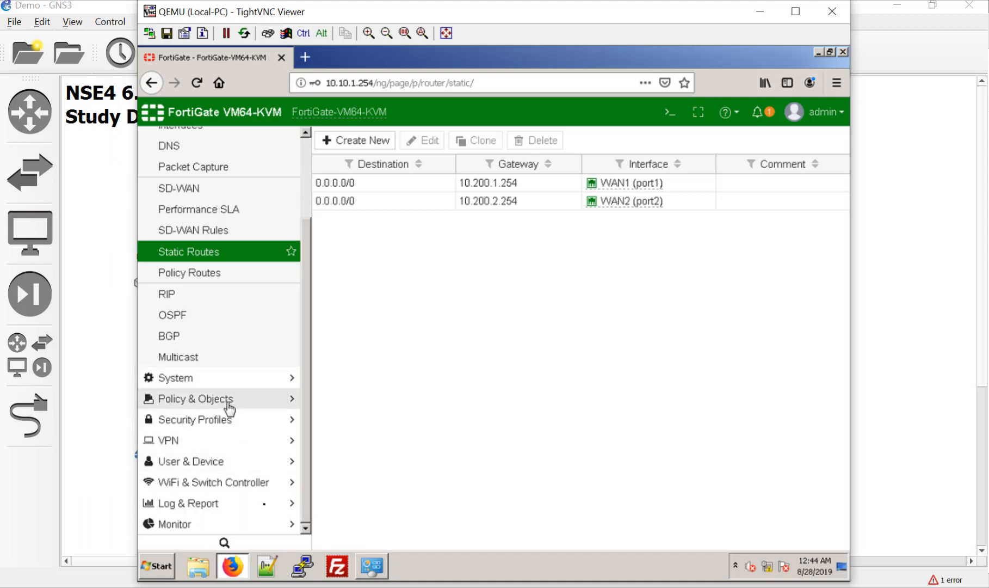
{"action": "left_click", "coordinate": [230, 400]}
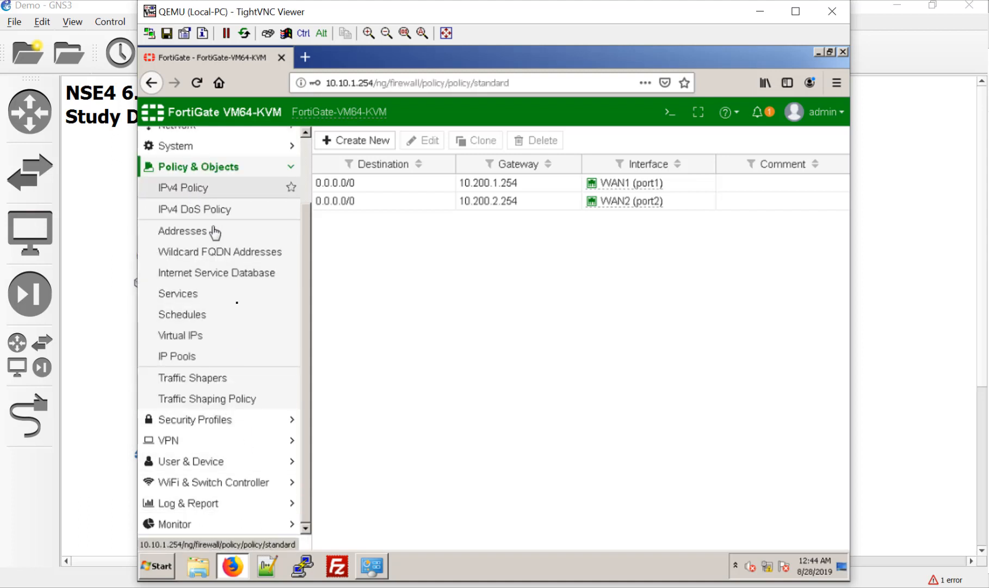
Start a new IPv4 firewall policy named InternetAccess.
{"action": "left_click", "coordinate": [191, 191]}
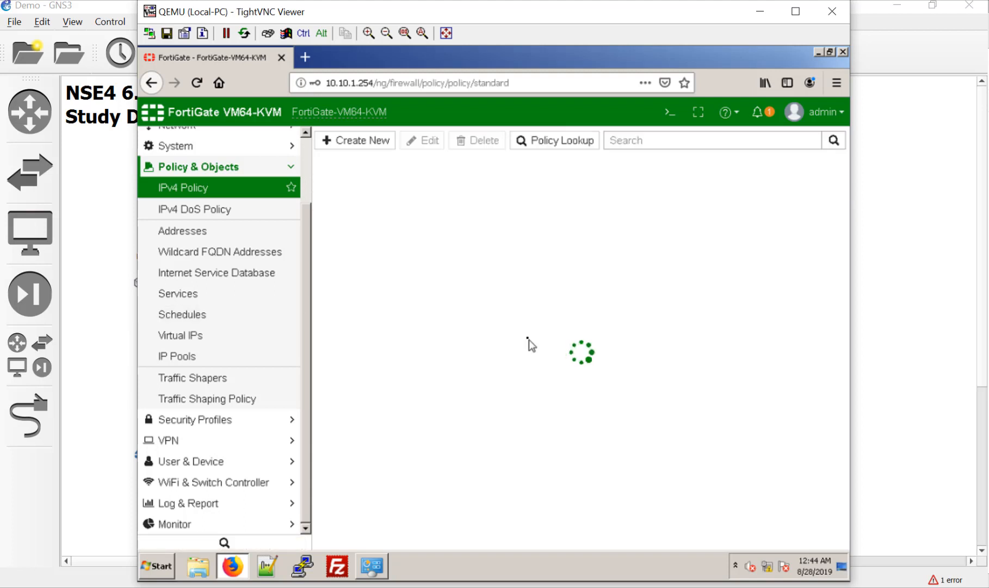
{"action": "left_click", "coordinate": [364, 146]}
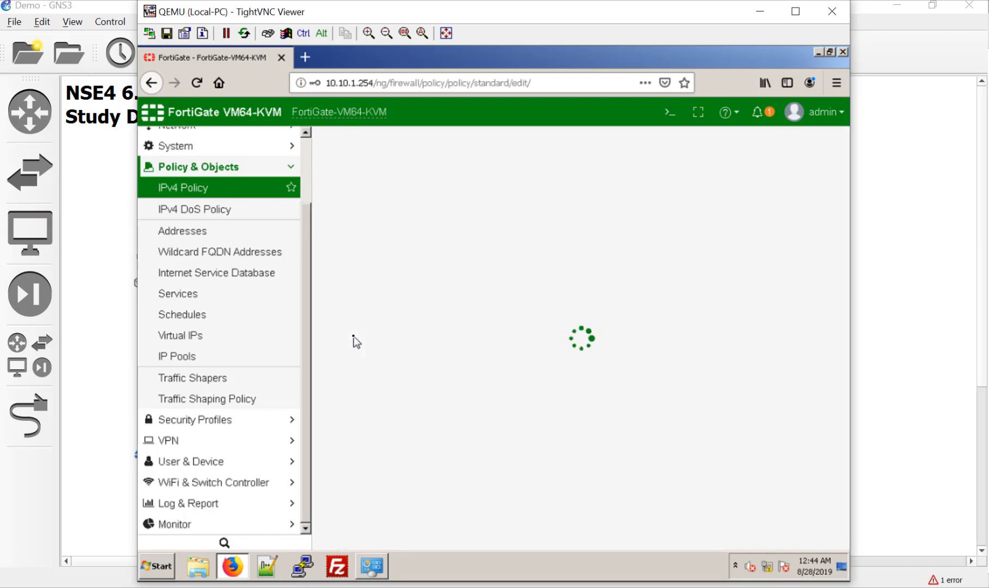
{"action": "left_click", "coordinate": [470, 181]}
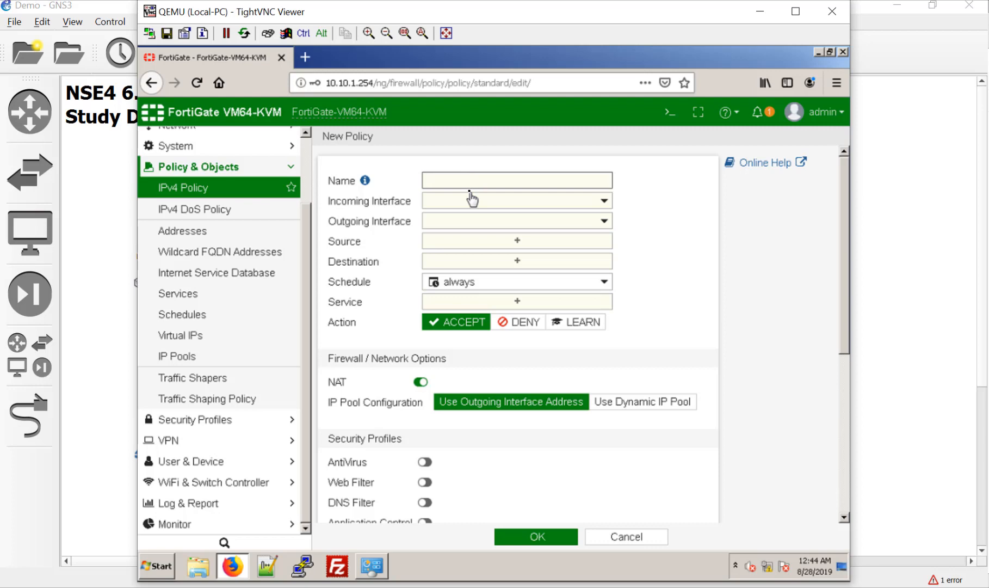
{"action": "type", "text": "InternetAccess"}
Set the policy's incoming interface to LAN (port6) and outgoing interface to WAN.
{"action": "left_click", "coordinate": [518, 201]}
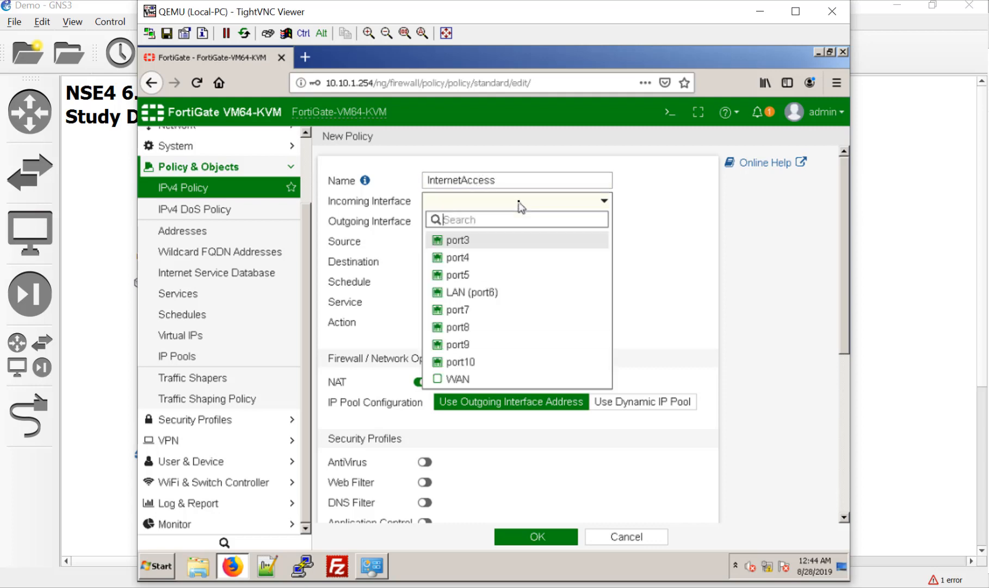
{"action": "left_click", "coordinate": [491, 294]}
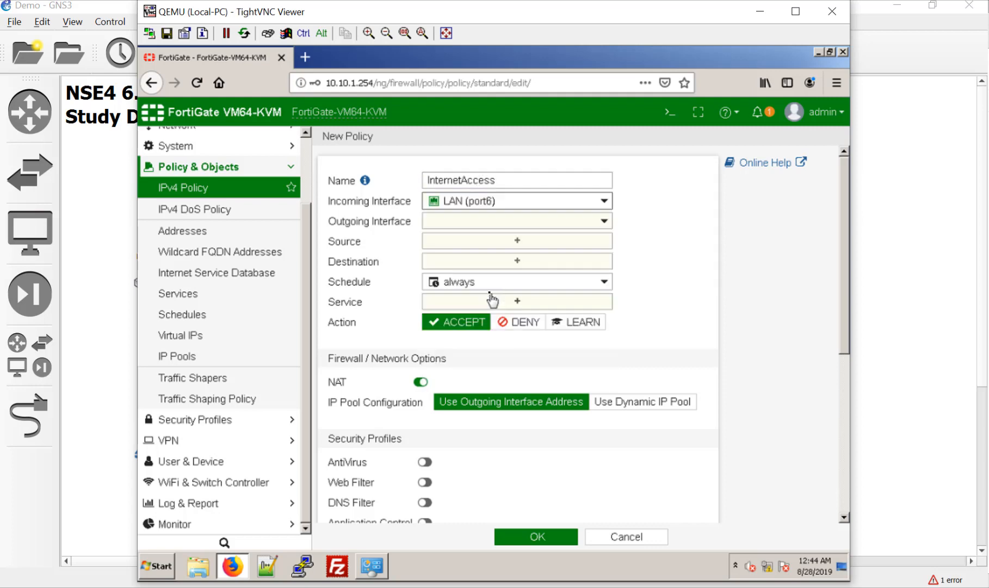
{"action": "left_click", "coordinate": [501, 223]}
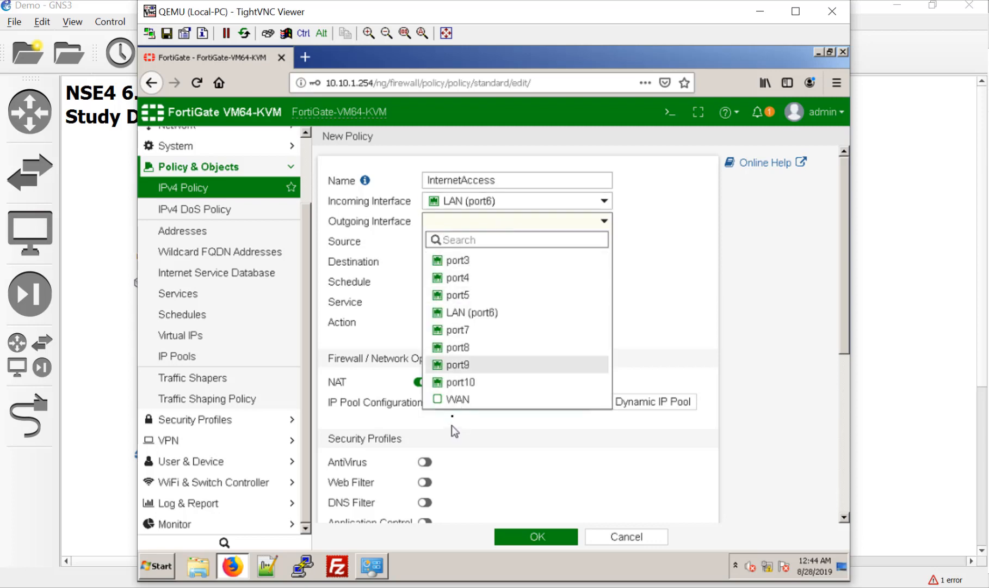
{"action": "mouse_move", "coordinate": [431, 403]}
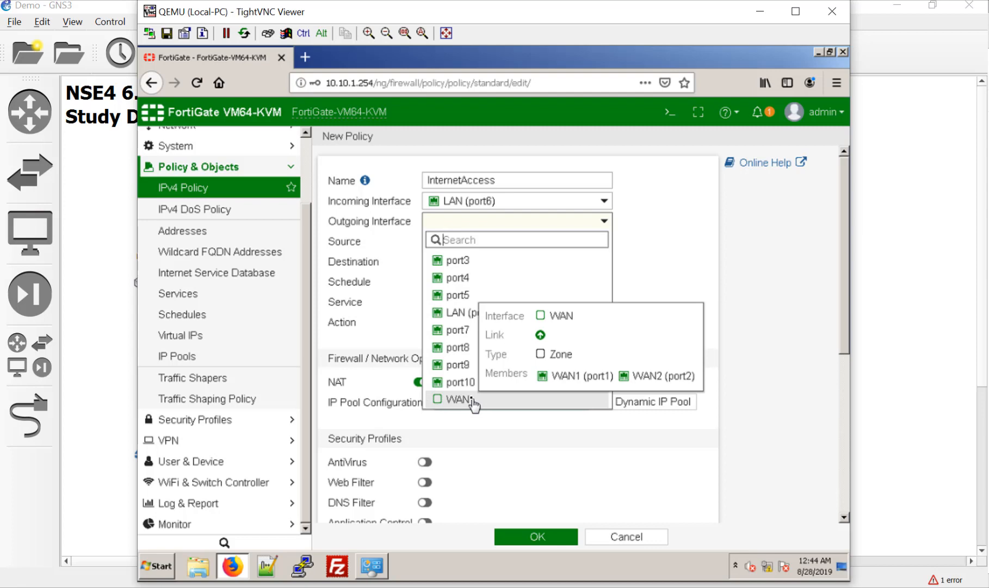
{"action": "left_click", "coordinate": [473, 404]}
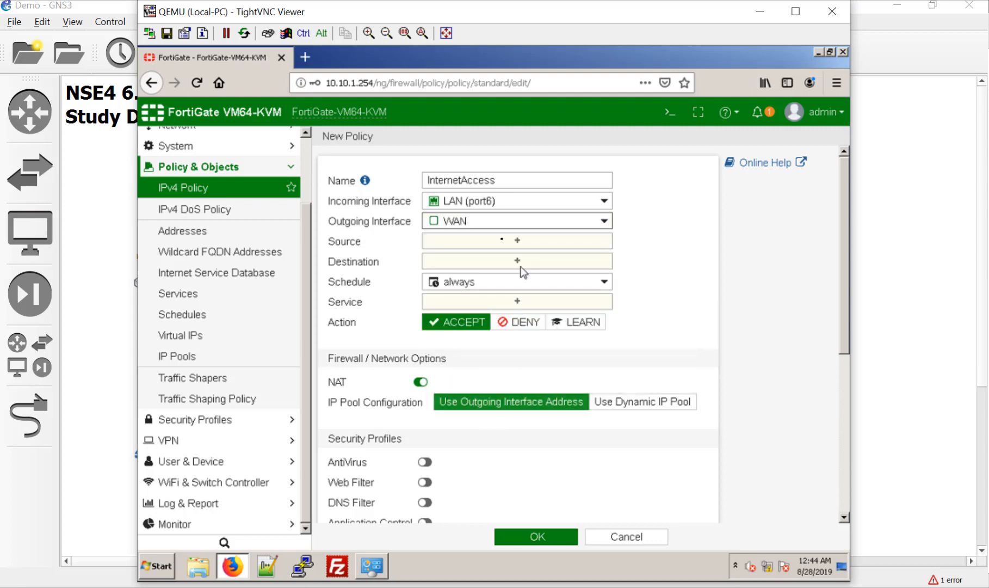
{"action": "left_click", "coordinate": [482, 244]}
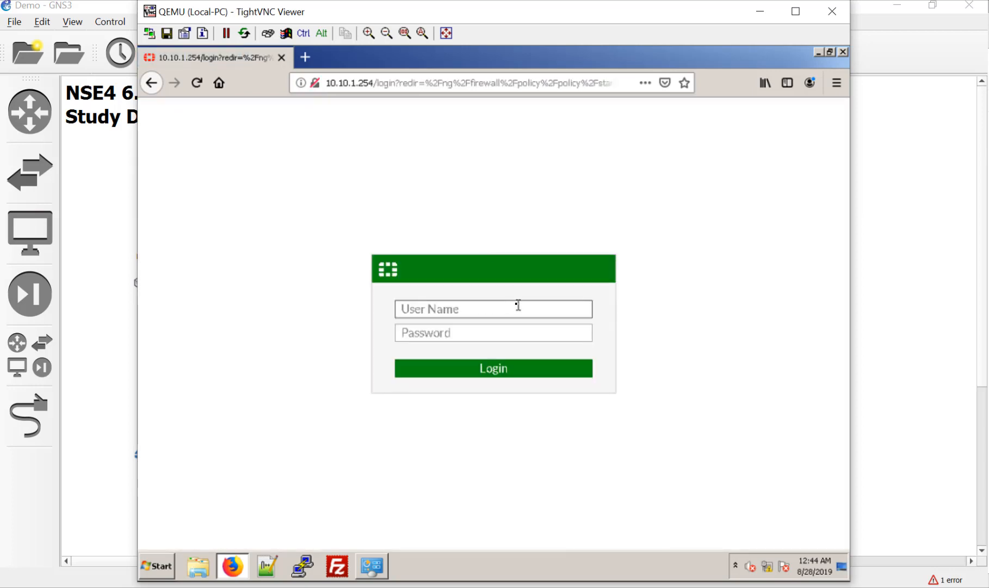
Sign in to the FortiGate with the administrator user name and password.
{"action": "type", "text": "admin"}
{"action": "key", "text": "Tab"}
{"action": "type", "text": "password1"}
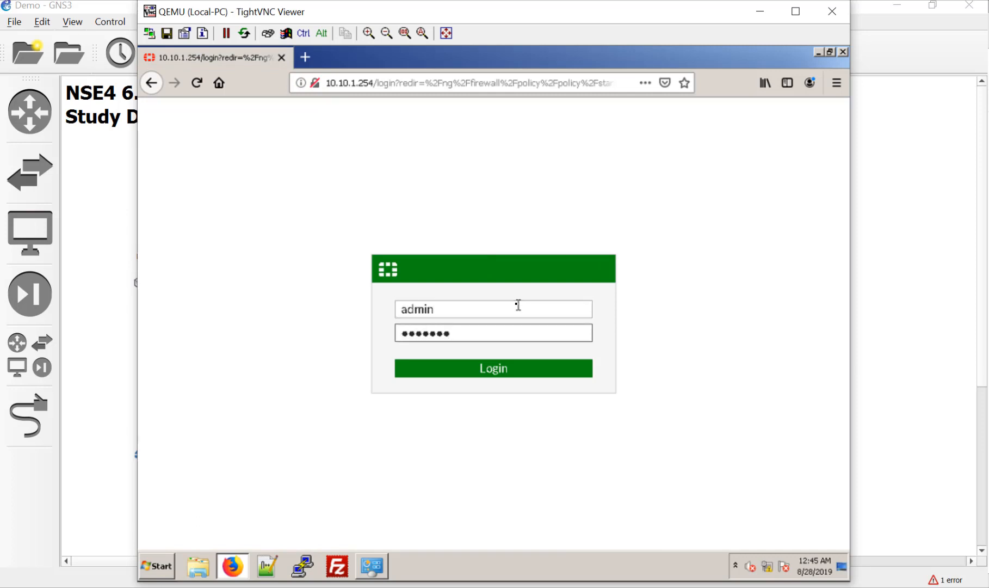
{"action": "key", "text": "Return"}
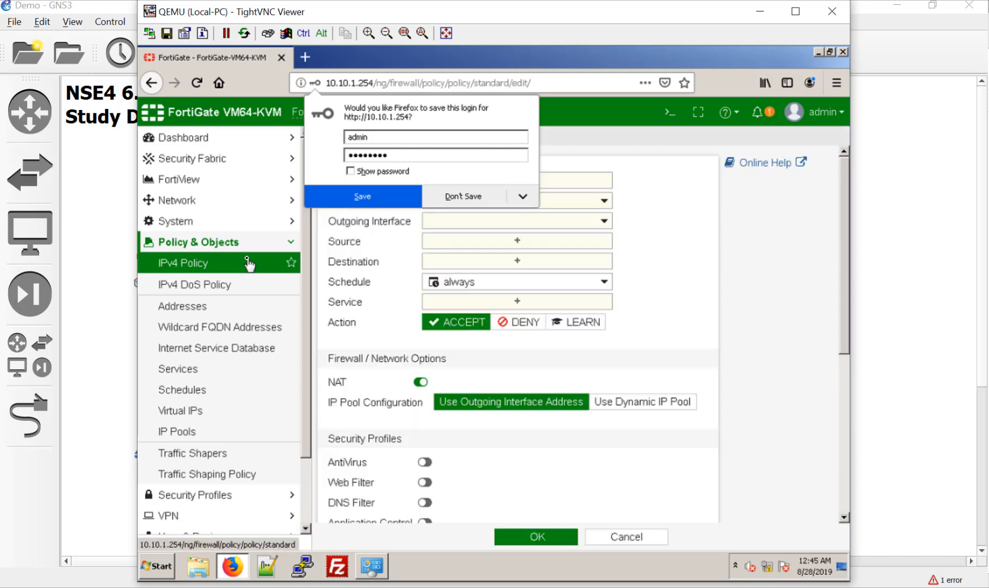
Decline saving the login, then name the policy InternetAcess from LAN (port6) to WAN.
{"action": "left_click", "coordinate": [463, 196]}
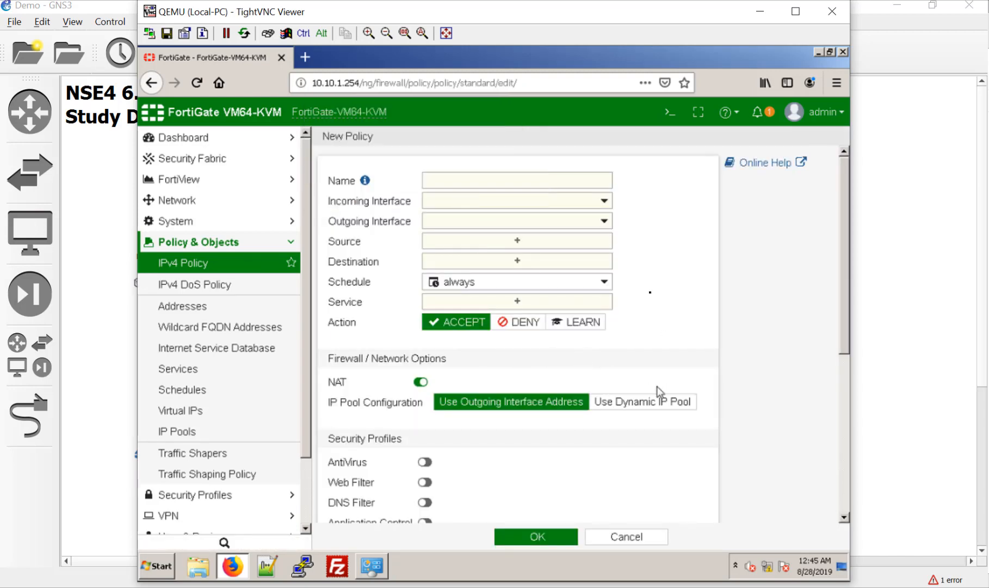
{"action": "left_click", "coordinate": [543, 181]}
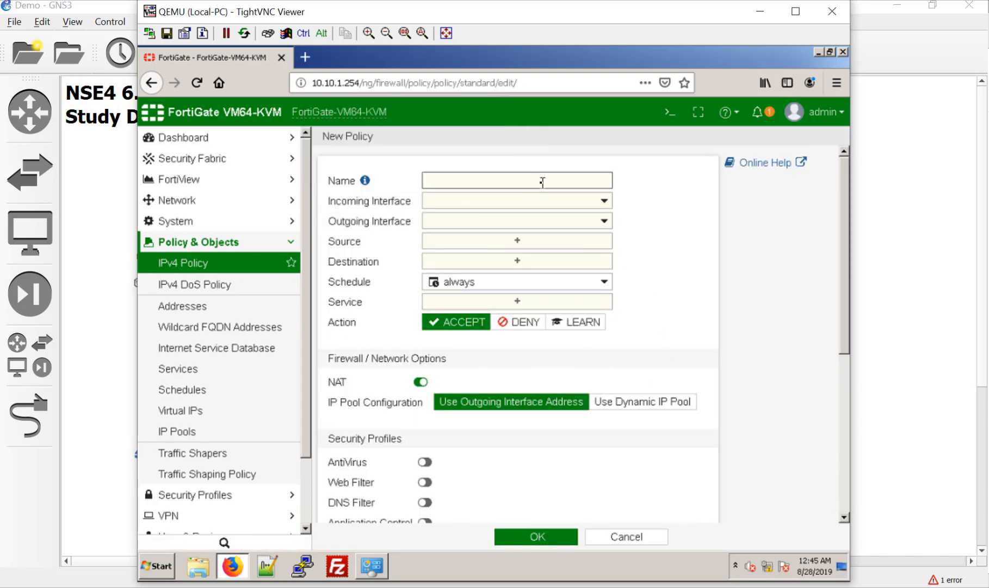
{"action": "type", "text": "InternetAcess"}
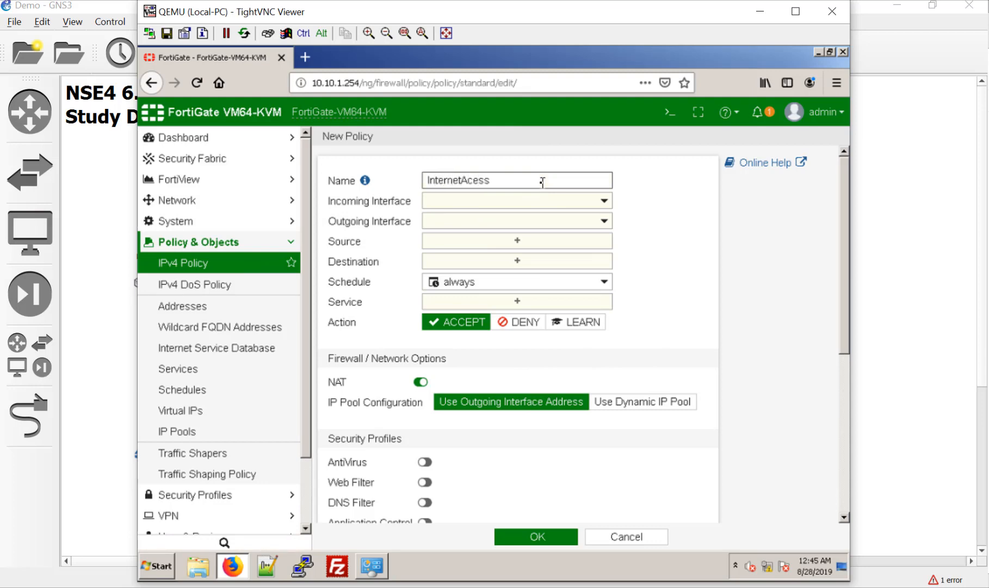
{"action": "left_click", "coordinate": [547, 200]}
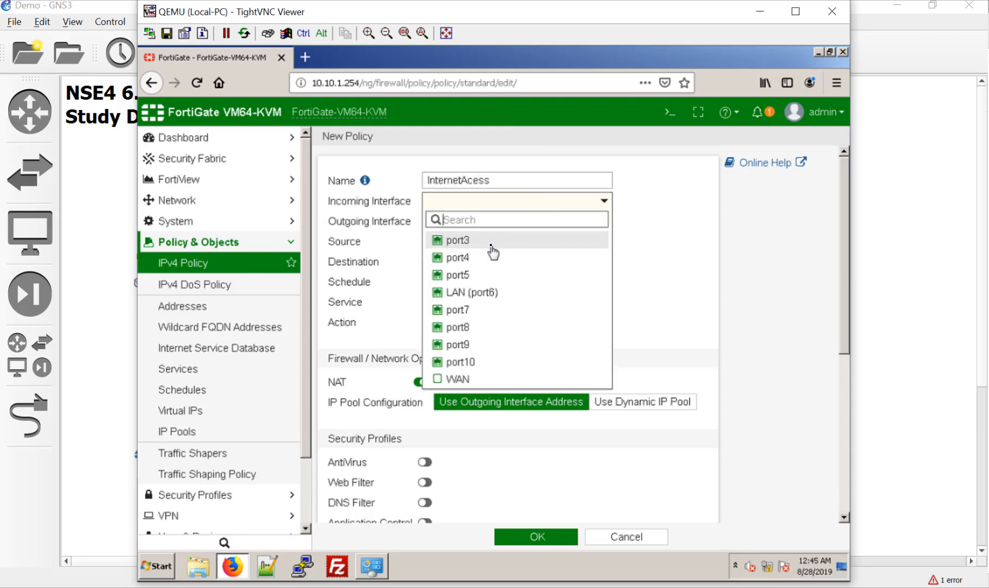
{"action": "left_click", "coordinate": [490, 293]}
{"action": "left_click", "coordinate": [497, 222]}
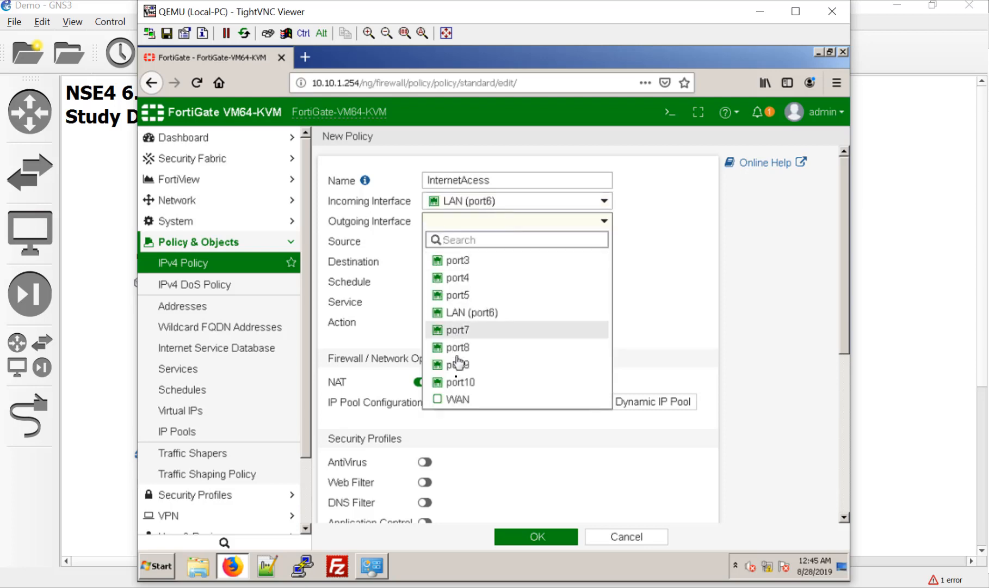
{"action": "left_click", "coordinate": [456, 398]}
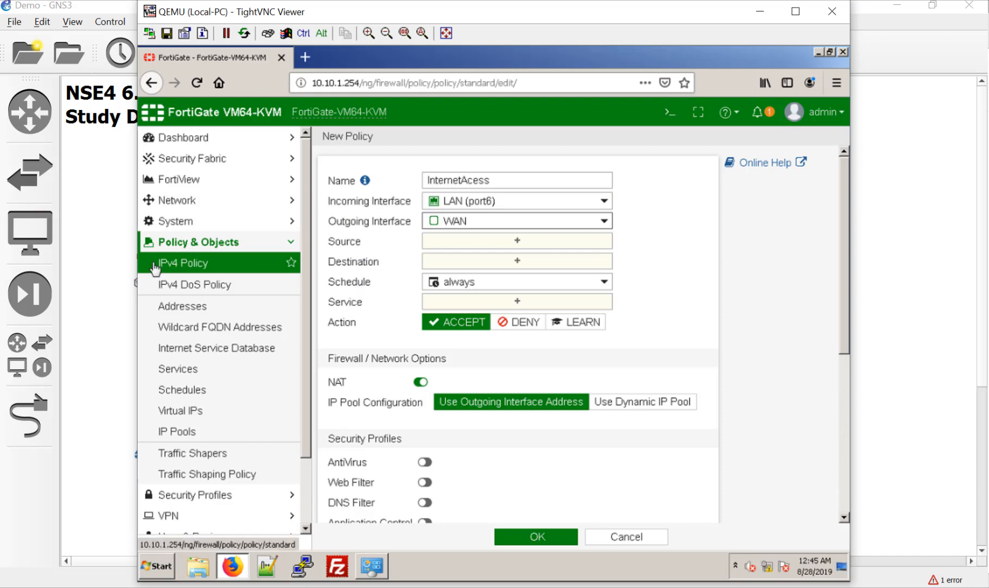
{"action": "left_click", "coordinate": [533, 245]}
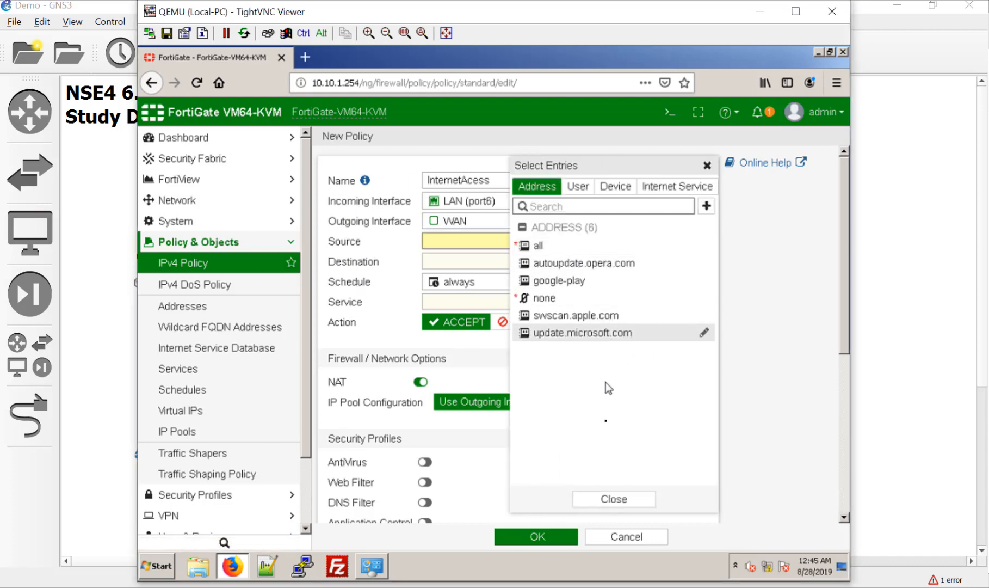
Start a new address object and enter the name Lan_Subnet.
{"action": "left_click", "coordinate": [707, 206]}
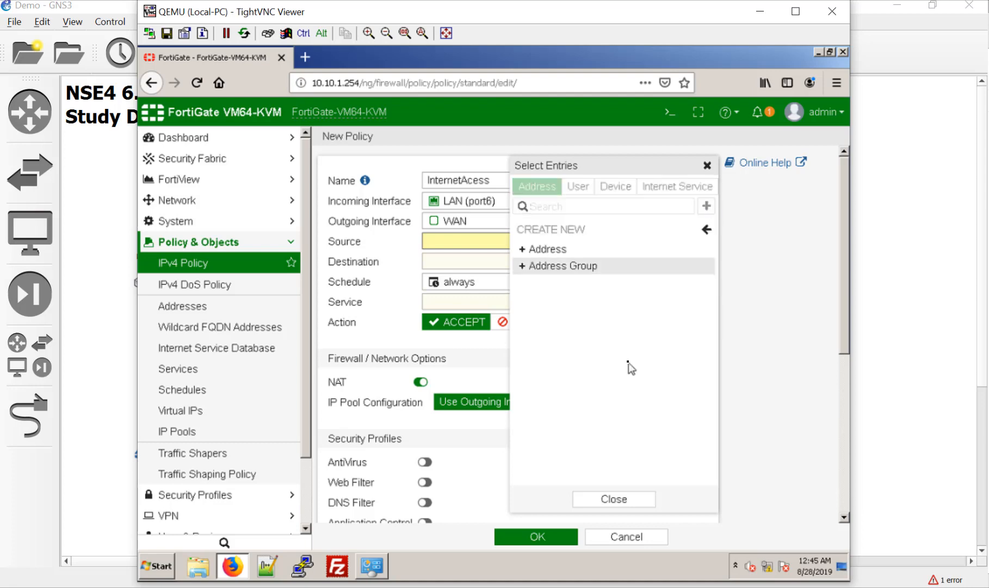
{"action": "left_click", "coordinate": [531, 250]}
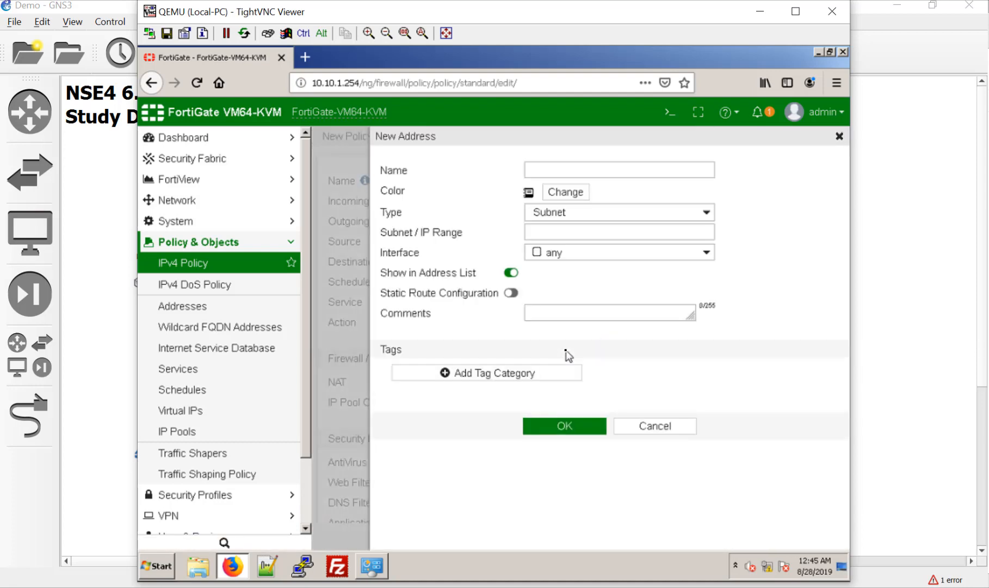
{"action": "left_click", "coordinate": [584, 172]}
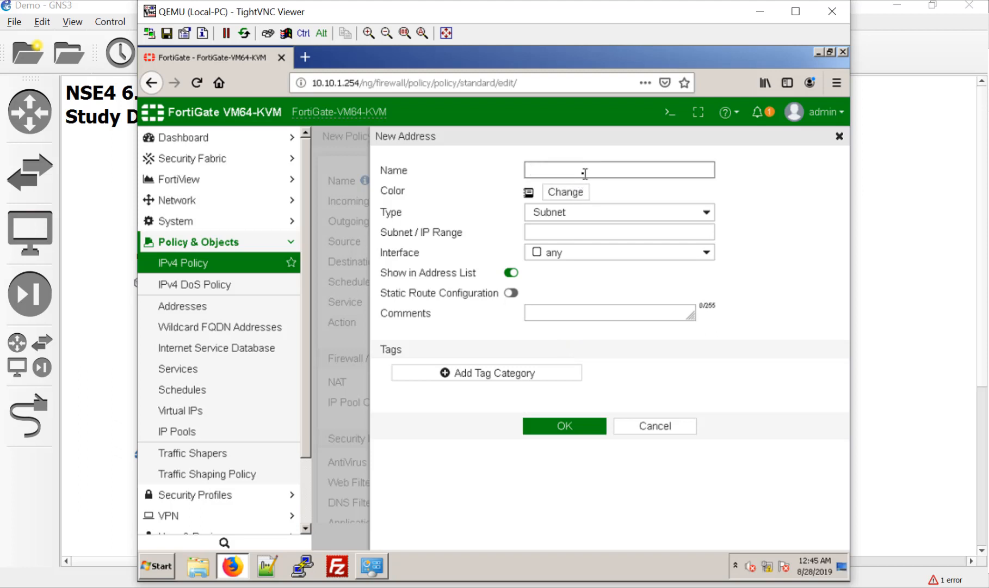
{"action": "type", "text": "L"}
{"action": "key", "text": "BackSpace"}
{"action": "type", "text": "Lan_Subnet"}
Correct the name to LAN_Subnet and give the address a green colour.
{"action": "key", "text": "Left"}
{"action": "key", "text": "Left"}
{"action": "key", "text": "Left"}
{"action": "key", "text": "shift+Left"}
{"action": "key", "text": "shift+Left"}
{"action": "type", "text": "AN"}
{"action": "key", "text": "Right"}
{"action": "key", "text": "Right"}
{"action": "key", "text": "Right"}
{"action": "key", "text": "Right"}
{"action": "key", "text": "Right"}
{"action": "key", "text": "Right"}
{"action": "key", "text": "Right"}
{"action": "key", "text": "Left"}
{"action": "key", "text": "Left"}
{"action": "key", "text": "Left"}
{"action": "key", "text": "Left"}
{"action": "key", "text": "Left"}
{"action": "key", "text": "BackSpace"}
{"action": "type", "text": "S"}
{"action": "left_click", "coordinate": [578, 195]}
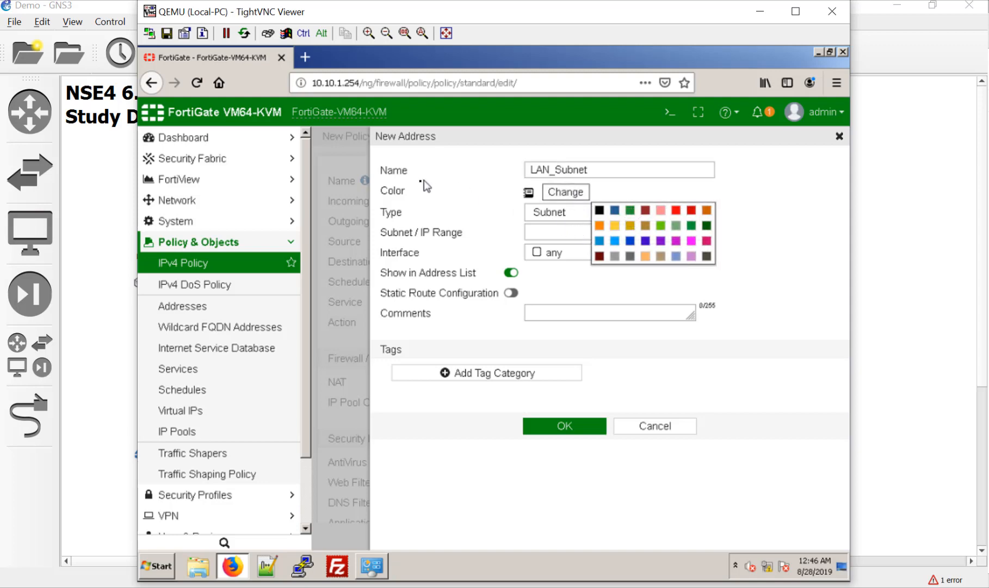
{"action": "left_click", "coordinate": [631, 212]}
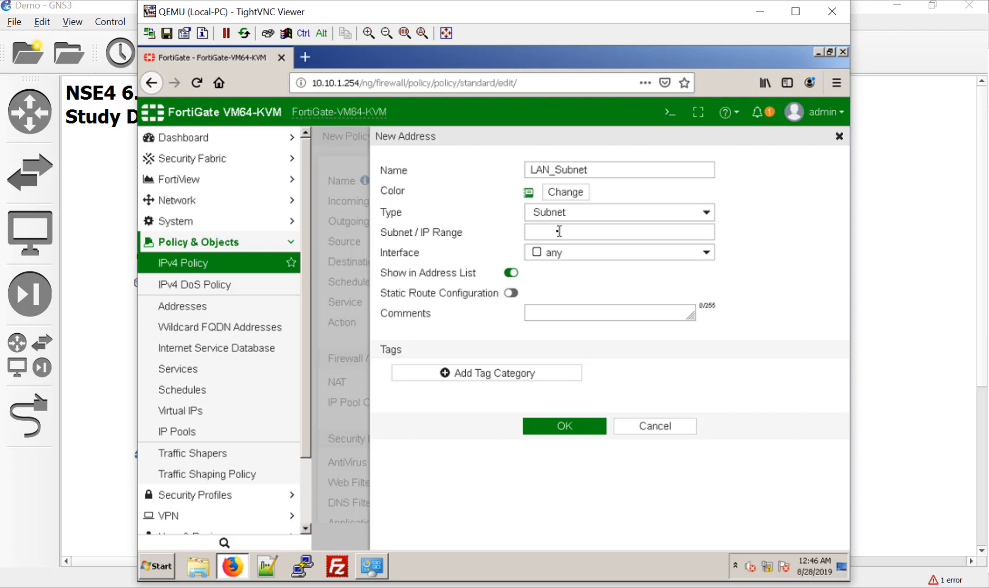
Enter subnet 10.10.1.0/24, enable Static Route Configuration, and save LAN_Subnet.
{"action": "left_click", "coordinate": [543, 229]}
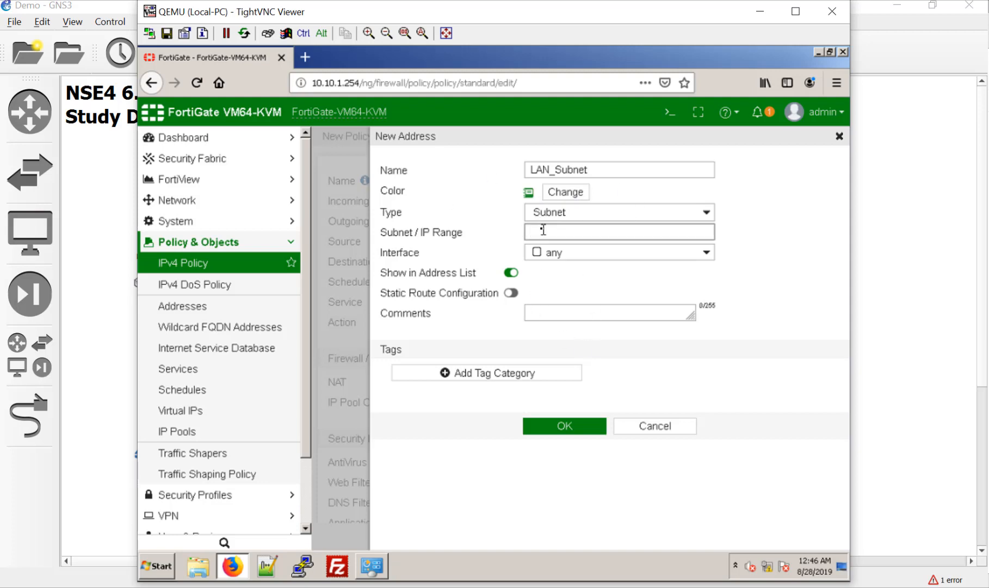
{"action": "type", "text": "10.10.1.0/24"}
{"action": "left_click", "coordinate": [510, 293]}
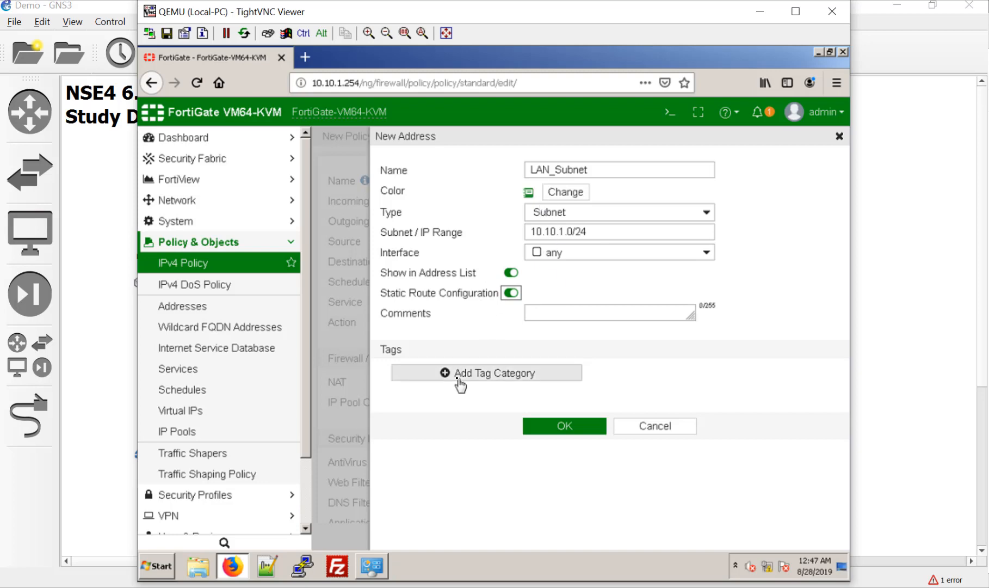
{"action": "left_click", "coordinate": [564, 315]}
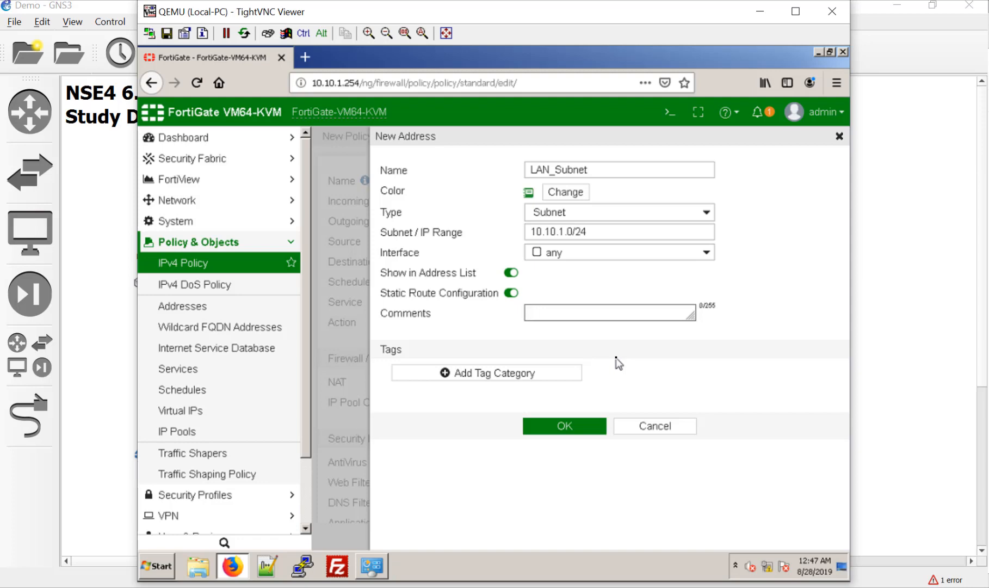
{"action": "left_click", "coordinate": [589, 426]}
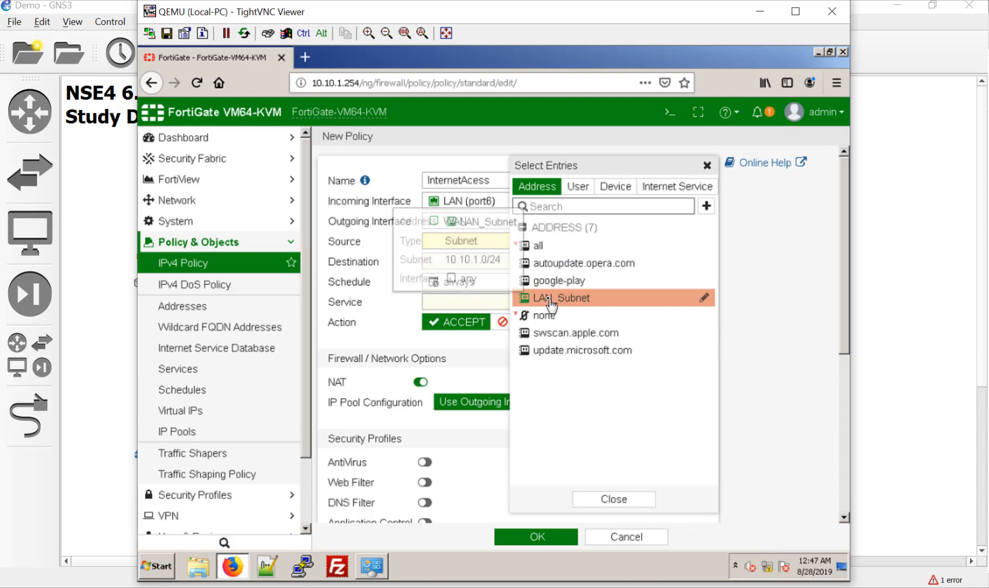
Choose LAN_Subnet as source, all as destination and ALL as service in the policy.
{"action": "left_click", "coordinate": [544, 301]}
{"action": "left_click", "coordinate": [423, 278]}
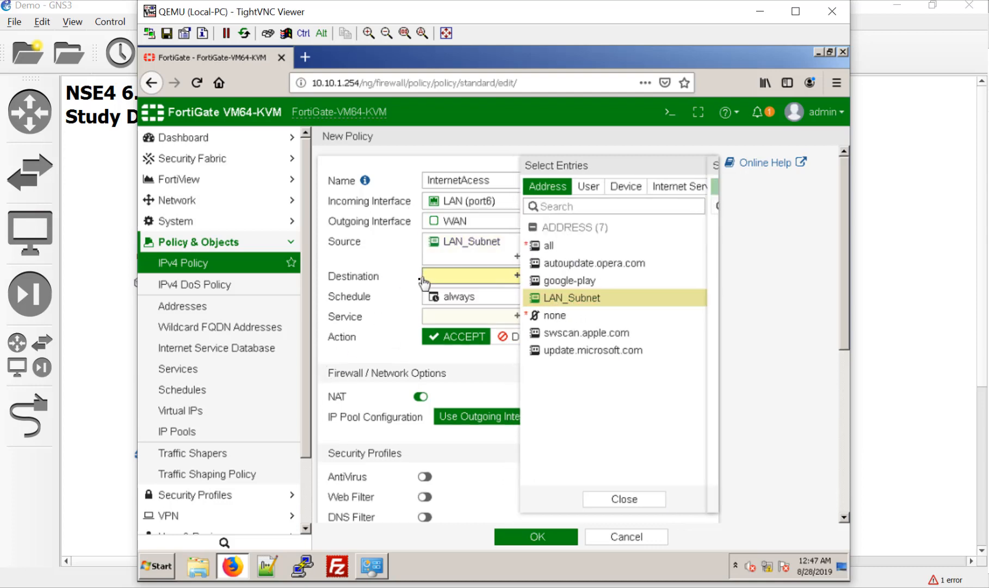
{"action": "left_click", "coordinate": [555, 246]}
{"action": "left_click", "coordinate": [433, 334]}
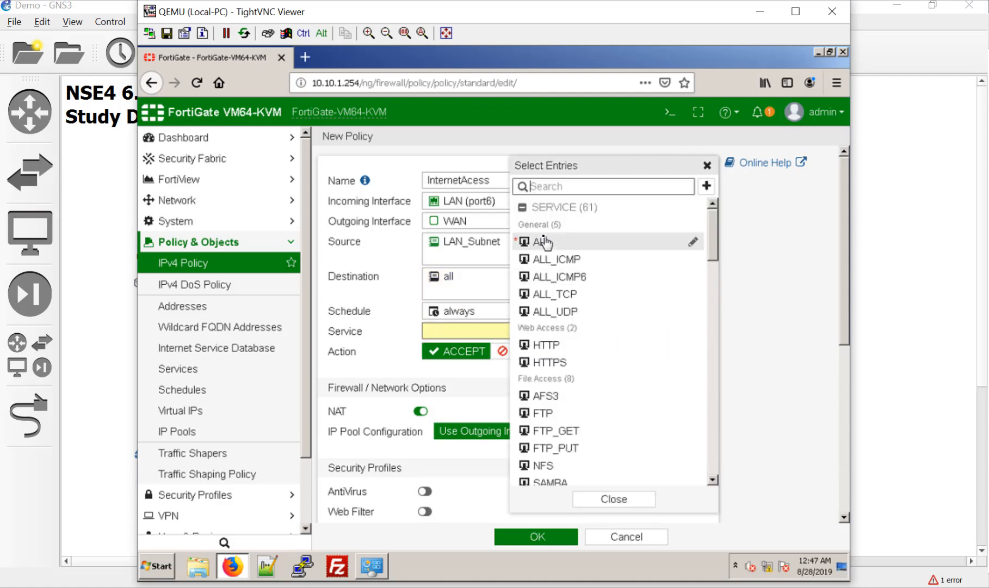
{"action": "left_click", "coordinate": [541, 241]}
{"action": "left_click", "coordinate": [374, 365]}
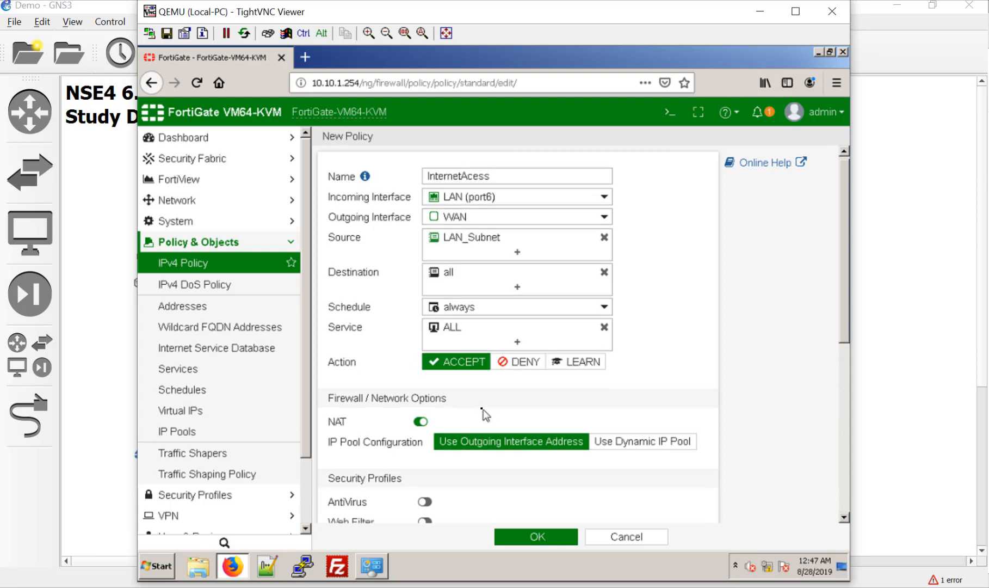
{"action": "scroll", "coordinate": [481, 411], "scroll_direction": "down", "scroll_amount": 2}
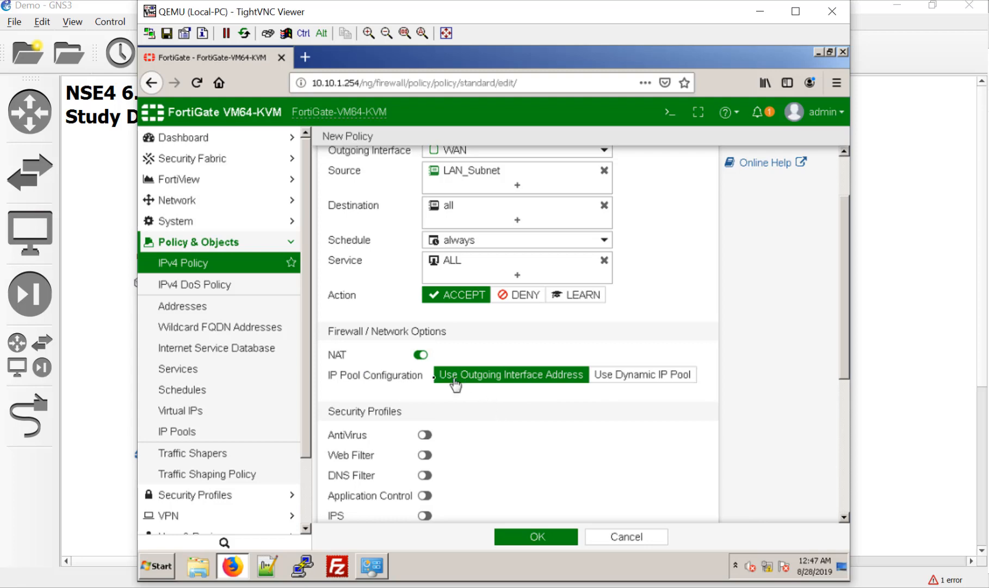
{"action": "scroll", "coordinate": [517, 445], "scroll_direction": "down", "scroll_amount": 5}
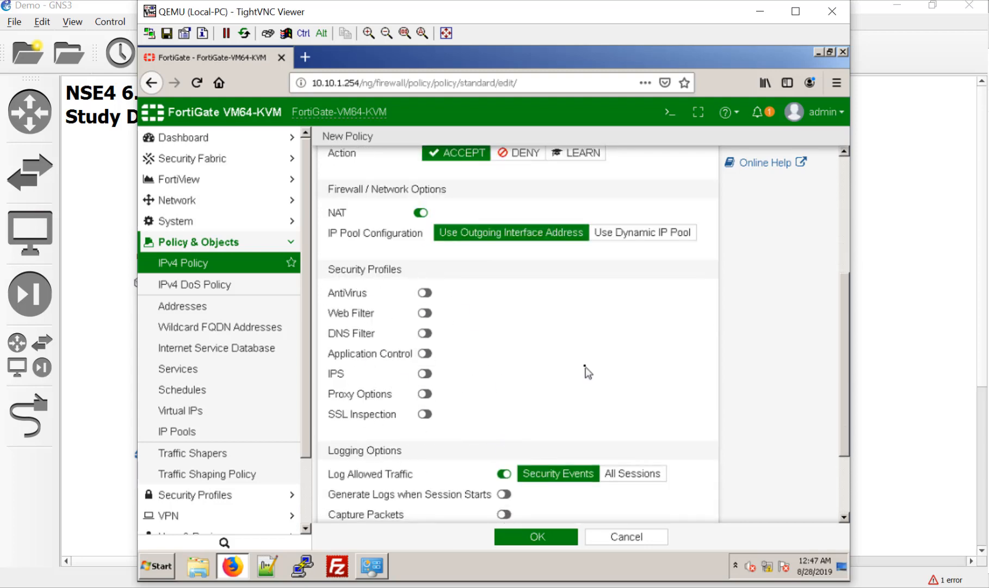
{"action": "scroll", "coordinate": [590, 381], "scroll_direction": "down", "scroll_amount": 3}
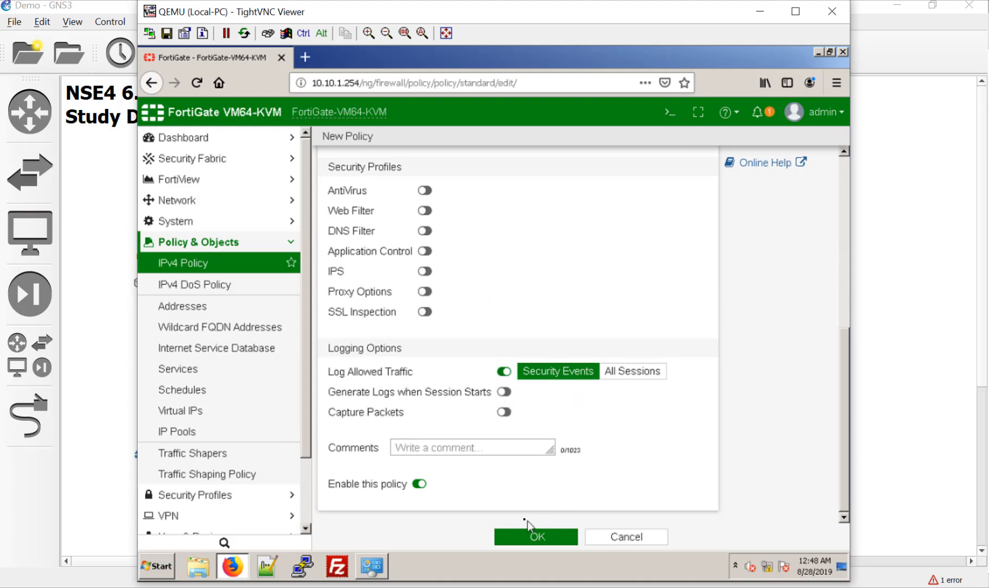
Save the InternetAcess policy, then load a Pocket article in a new tab to generate traffic.
{"action": "left_click", "coordinate": [530, 539]}
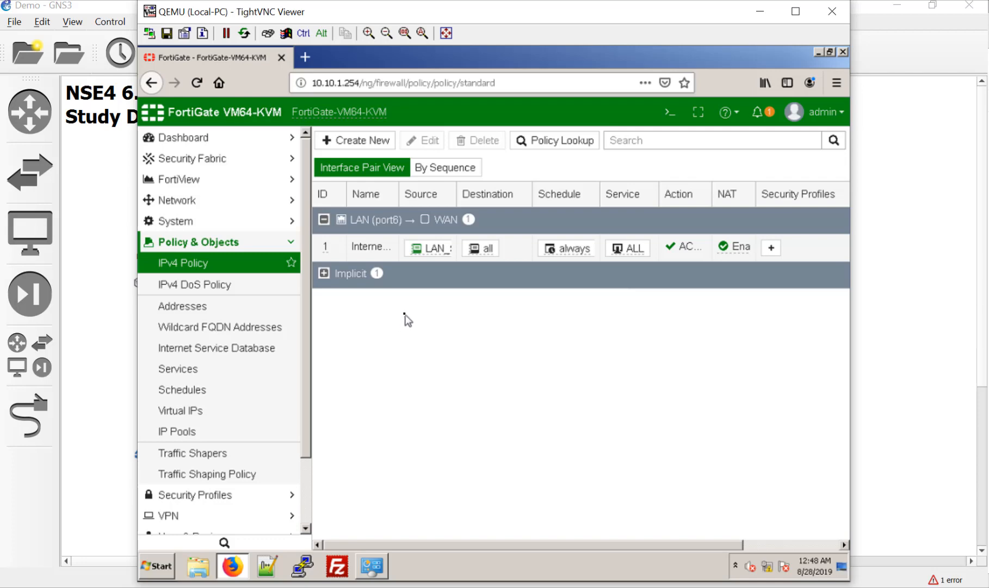
{"action": "left_click", "coordinate": [305, 57]}
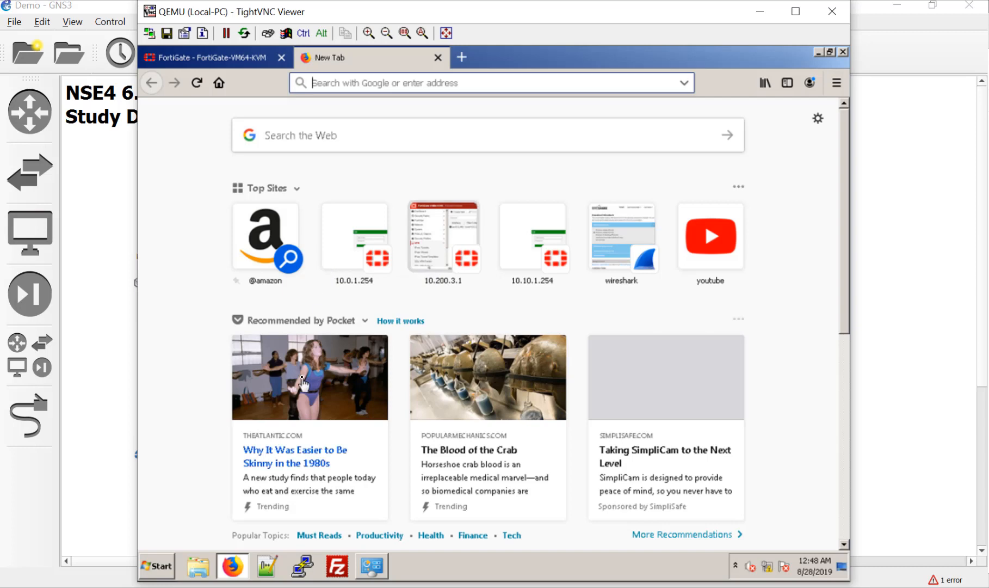
{"action": "left_click", "coordinate": [336, 466]}
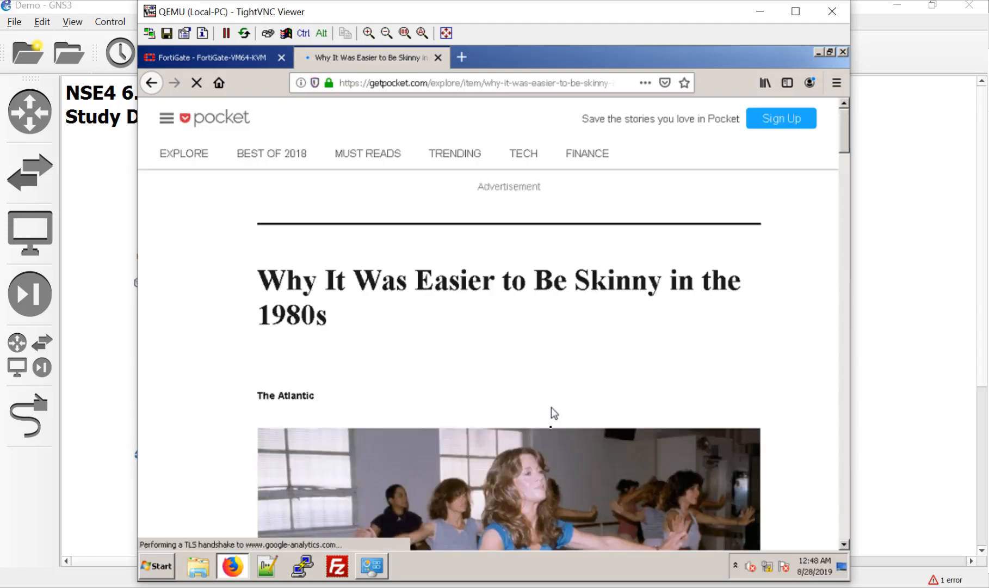
{"action": "scroll", "coordinate": [553, 425], "scroll_direction": "down", "scroll_amount": 10}
{"action": "scroll", "coordinate": [551, 425], "scroll_direction": "up", "scroll_amount": 10}
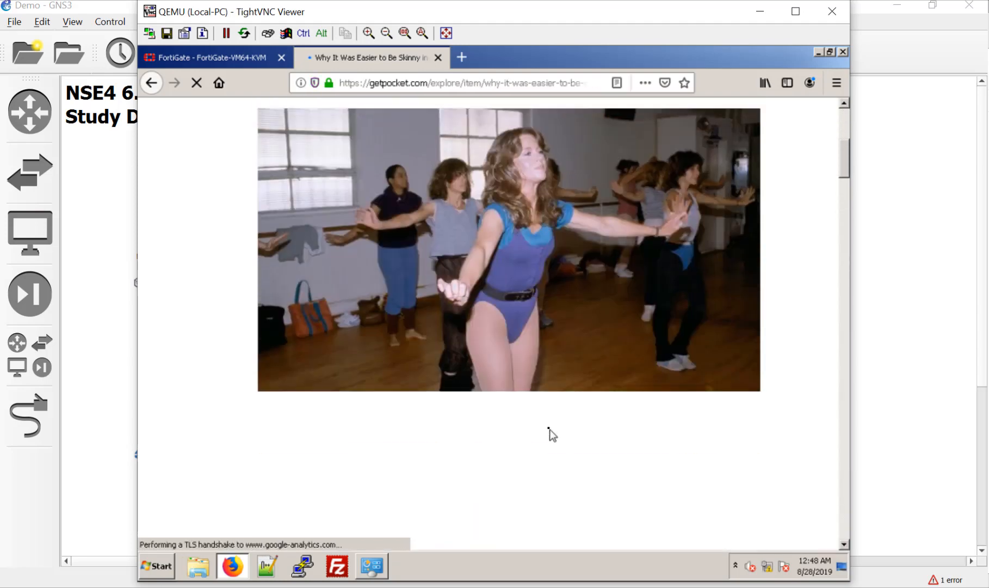
{"action": "left_click", "coordinate": [198, 61]}
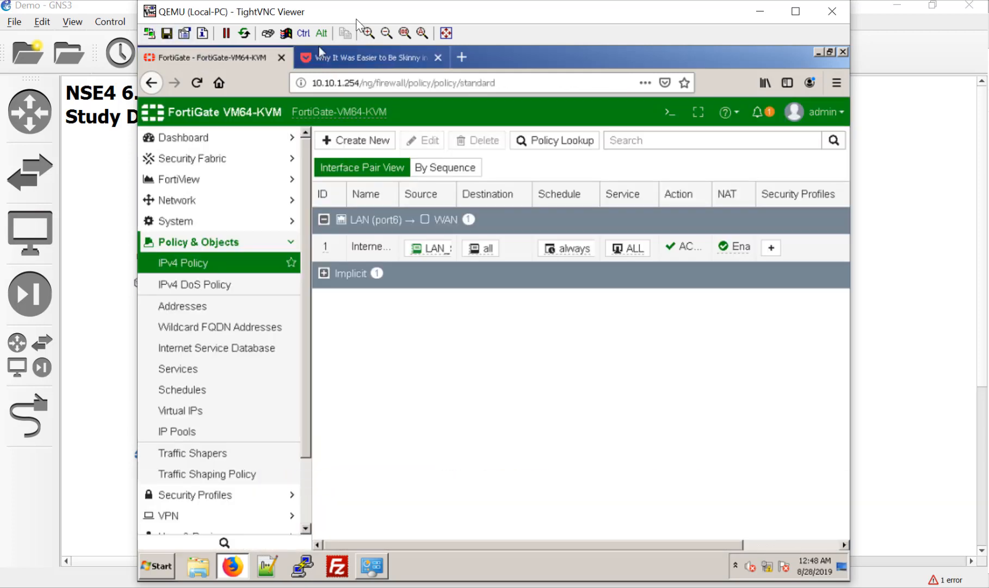
Drag the Local-PC TightVNC viewer right so the GNS3 topology canvas shows beside it.
{"action": "left_click_drag", "start_coordinate": [354, 11], "coordinate": [554, 22]}
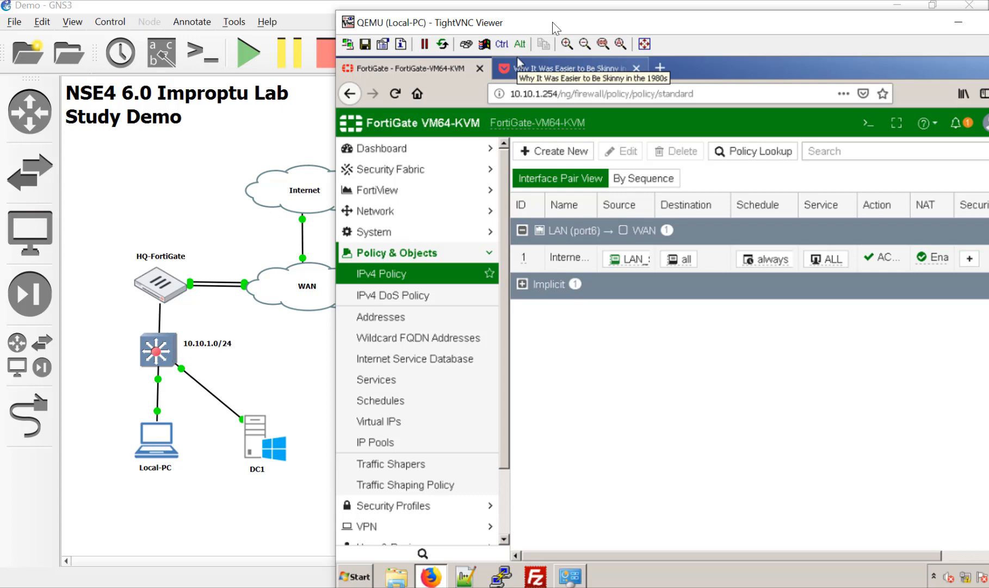
{"action": "left_click_drag", "start_coordinate": [553, 23], "coordinate": [521, 22]}
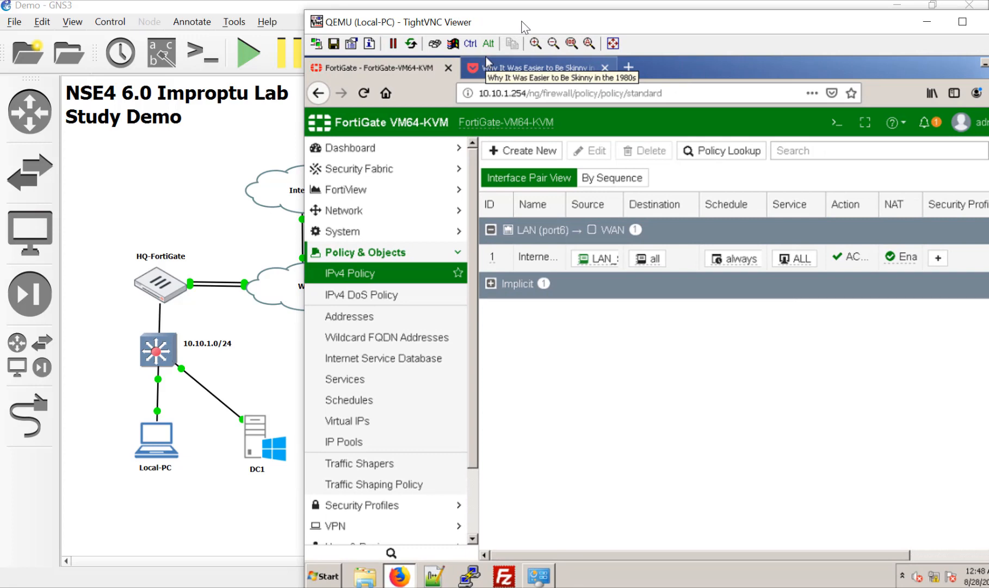
{"action": "left_click_drag", "start_coordinate": [525, 21], "coordinate": [510, 22]}
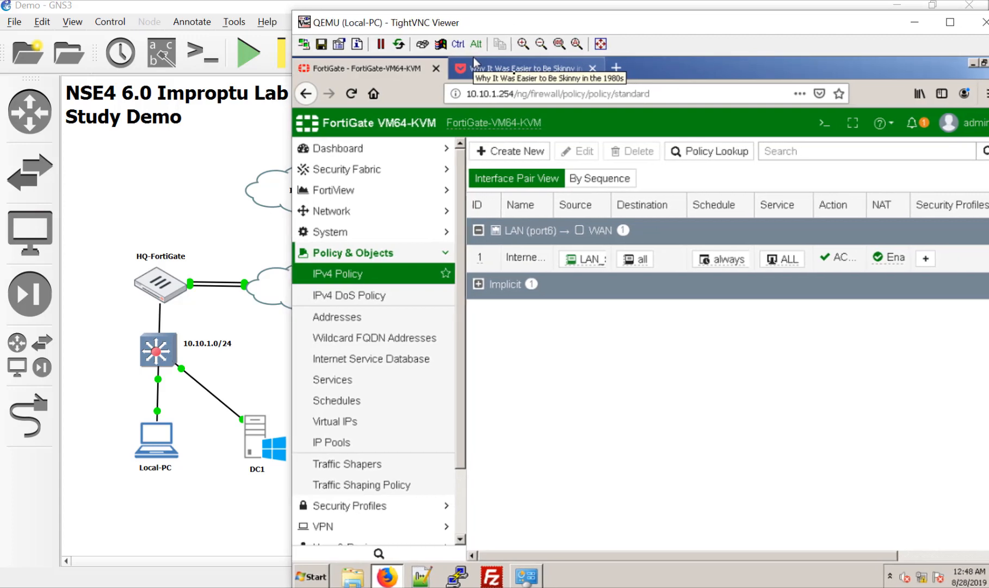
Expand FortiView and open All Sessions, nudging the viewer window slightly left.
{"action": "left_click", "coordinate": [393, 189]}
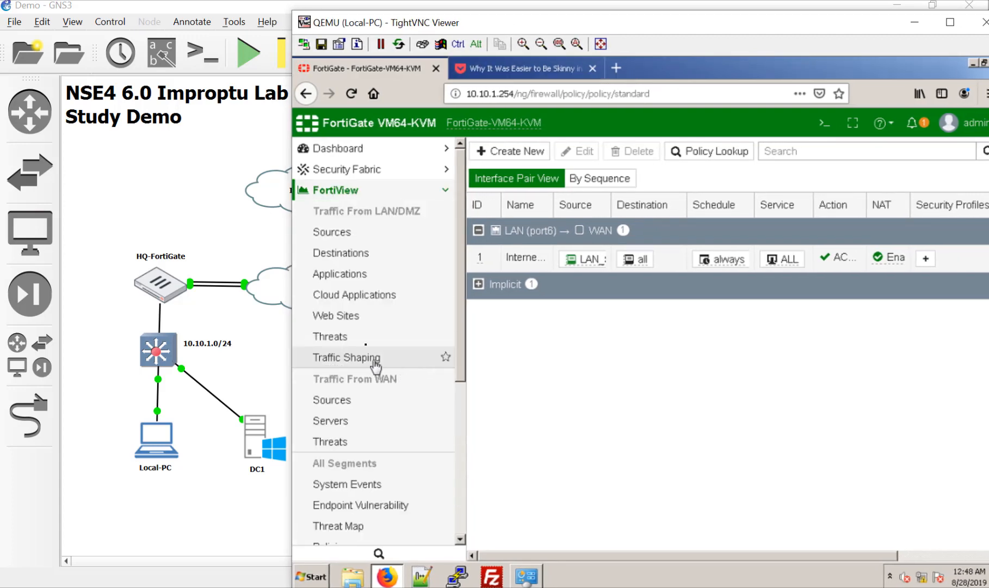
{"action": "scroll", "coordinate": [362, 467], "scroll_direction": "down", "scroll_amount": 3}
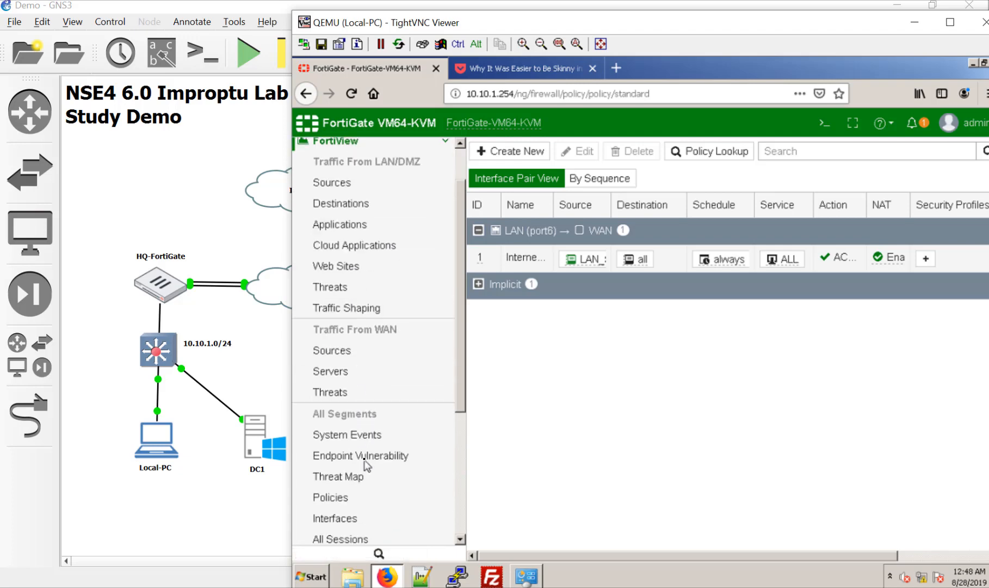
{"action": "left_click", "coordinate": [369, 517]}
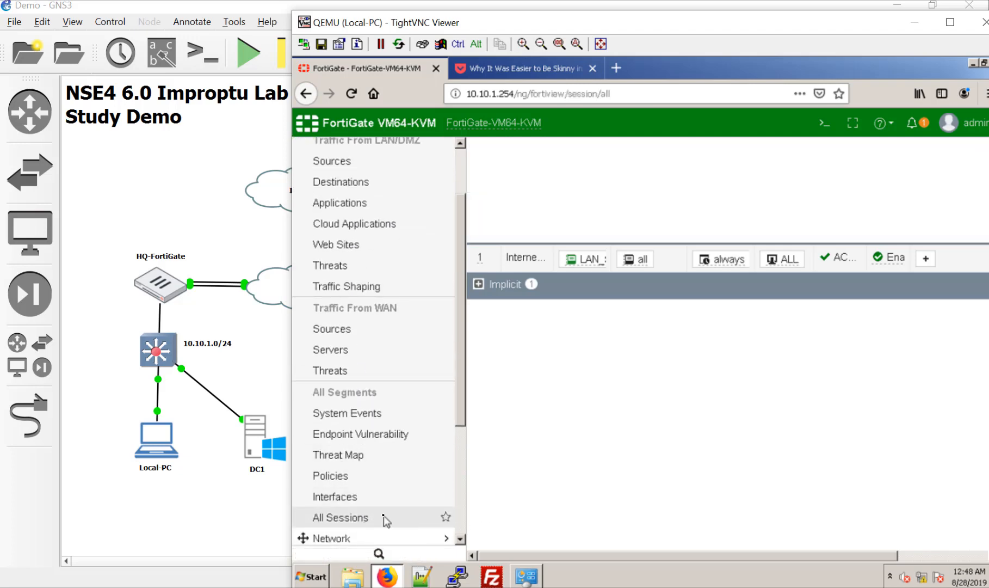
{"action": "left_click_drag", "start_coordinate": [574, 20], "coordinate": [417, 20]}
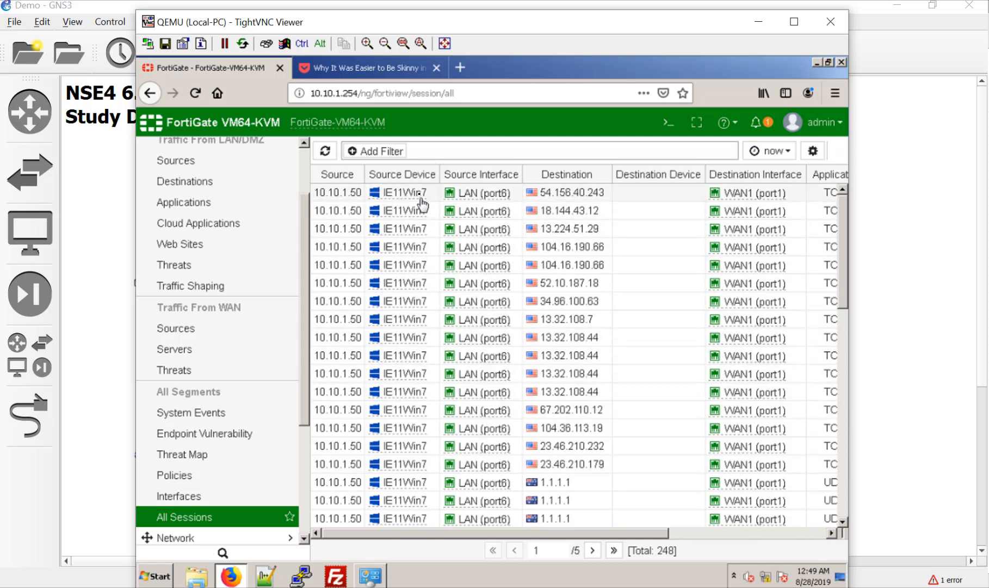
Let All Sessions load and check the IE11Win7 device card for 10.10.1.50's sessions via WAN1 (port1).
{"action": "mouse_move", "coordinate": [423, 196]}
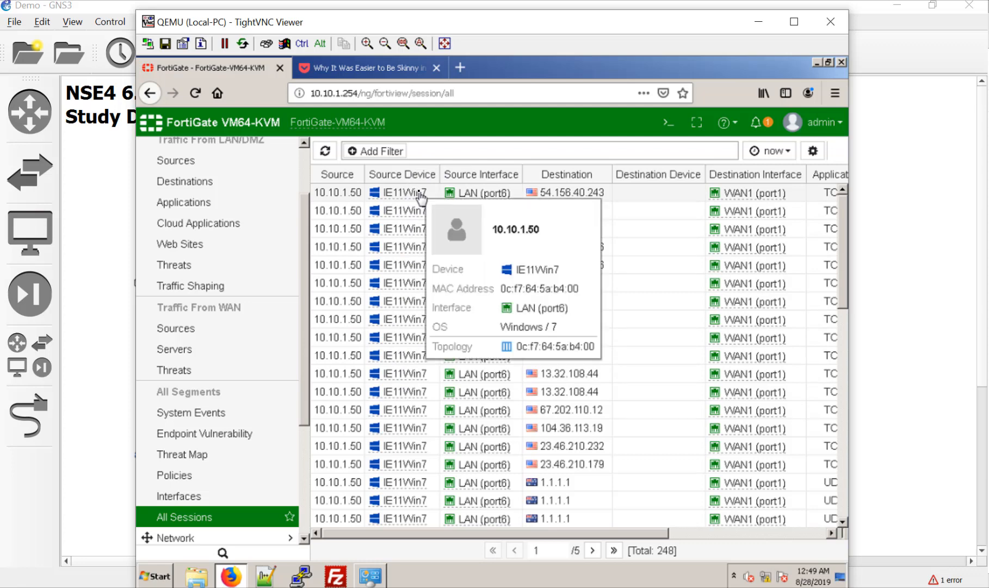
{"action": "mouse_move", "coordinate": [414, 434]}
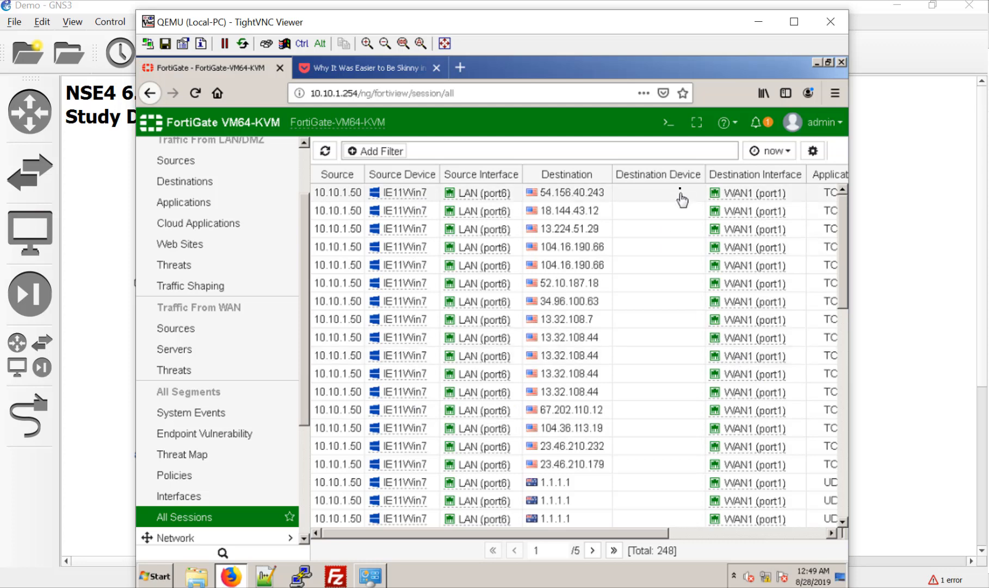
Remove the Destination Device column, move Destination Interface ahead of Destination, and apply.
{"action": "right_click", "coordinate": [668, 177]}
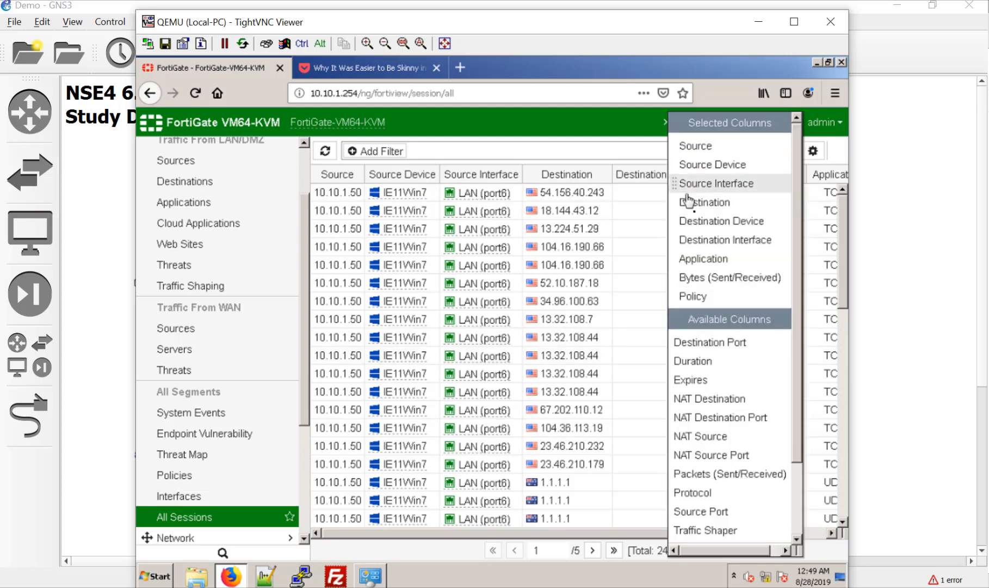
{"action": "left_click", "coordinate": [706, 224]}
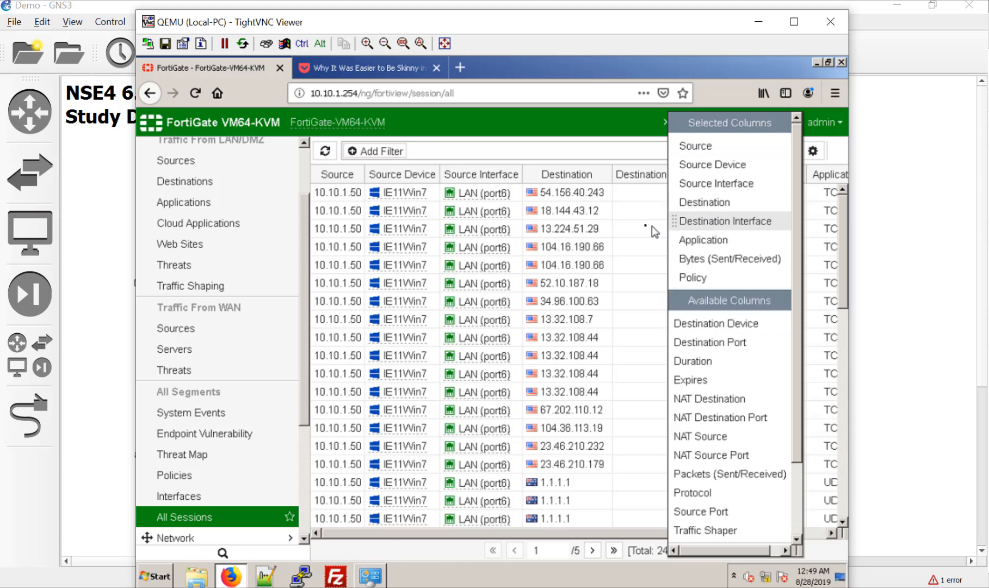
{"action": "left_click_drag", "start_coordinate": [675, 223], "coordinate": [668, 201]}
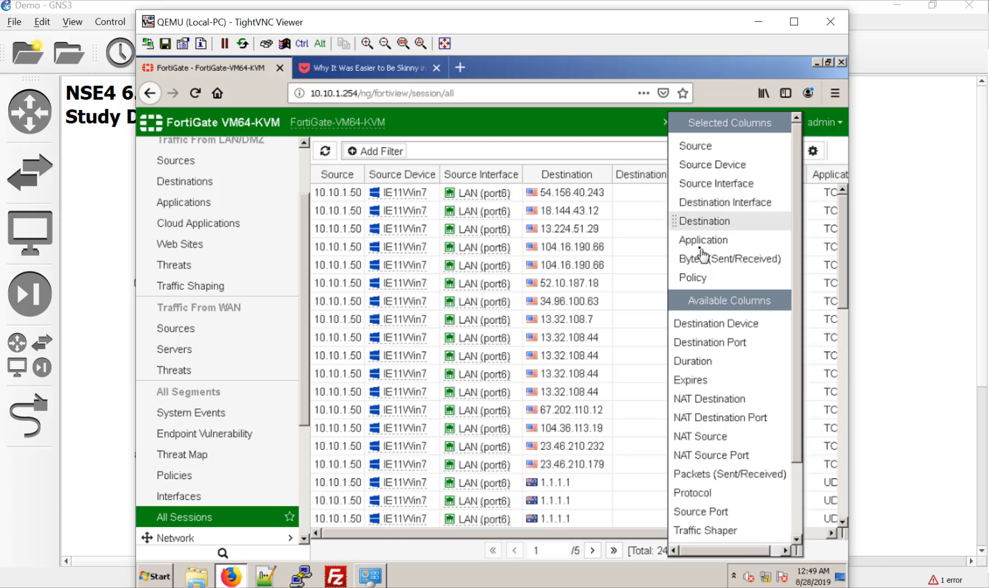
{"action": "scroll", "coordinate": [733, 471], "scroll_direction": "down", "scroll_amount": 2}
{"action": "scroll", "coordinate": [734, 471], "scroll_direction": "down", "scroll_amount": 2}
{"action": "left_click", "coordinate": [705, 517]}
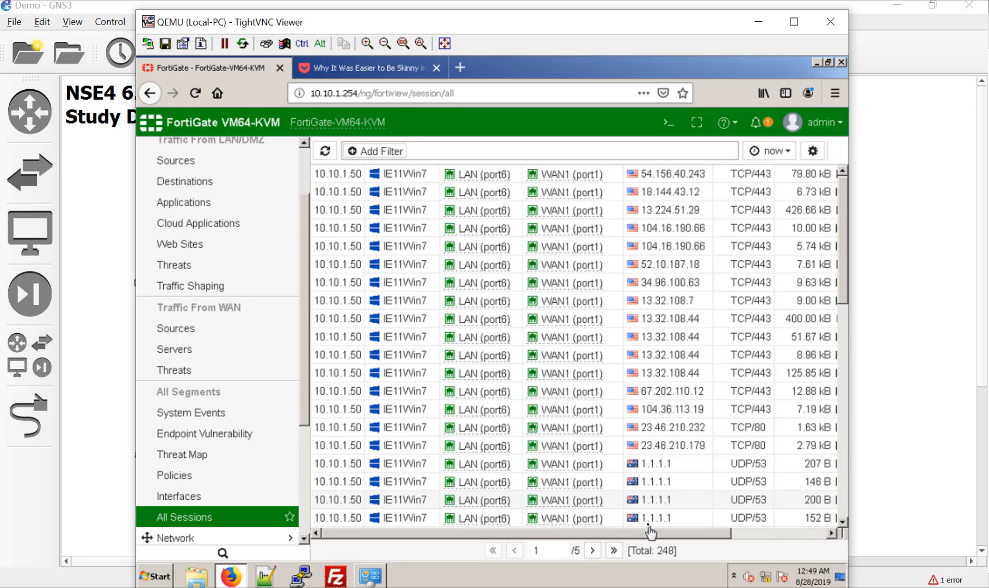
Review the updated sessions table, then bring the GNS3 topology to the front.
{"action": "left_click_drag", "start_coordinate": [646, 533], "coordinate": [619, 530]}
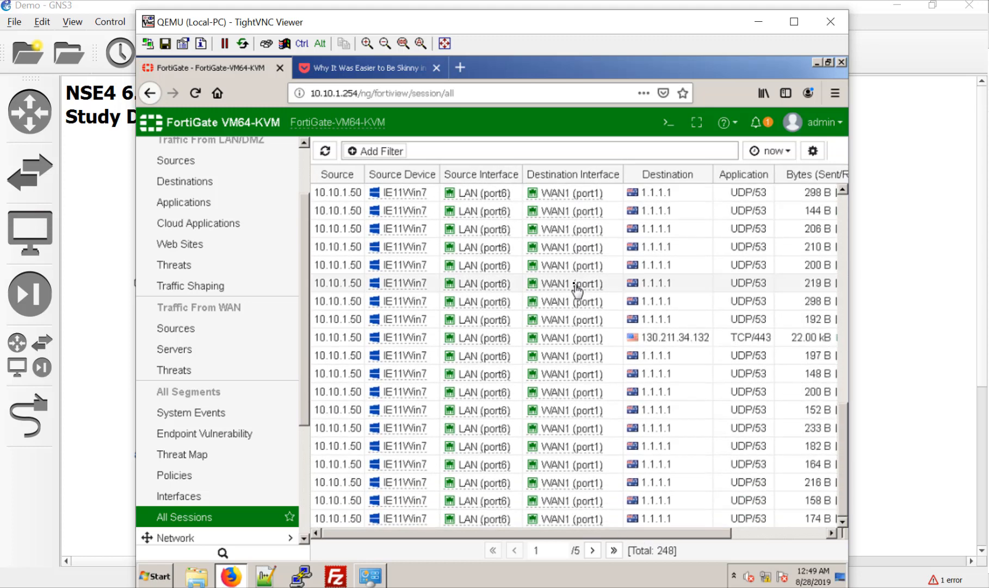
{"action": "mouse_move", "coordinate": [580, 297]}
{"action": "scroll", "coordinate": [578, 295], "scroll_direction": "up", "scroll_amount": 10}
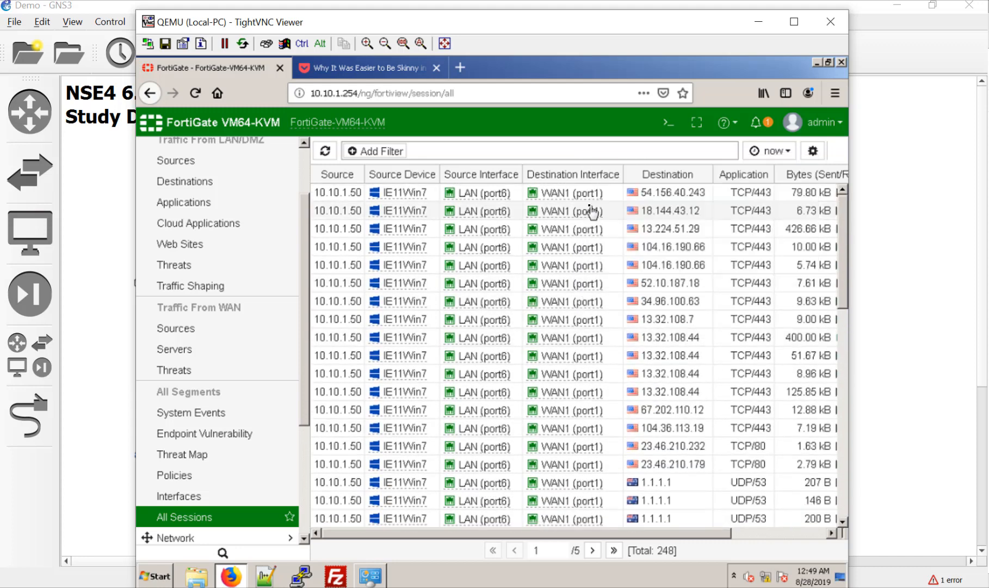
{"action": "mouse_move", "coordinate": [592, 197]}
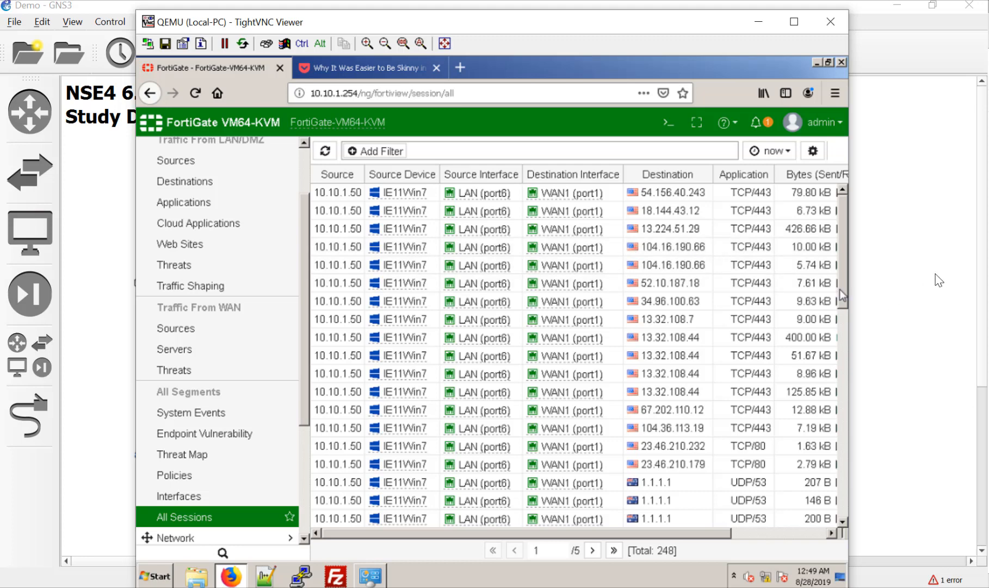
{"action": "left_click", "coordinate": [882, 278]}
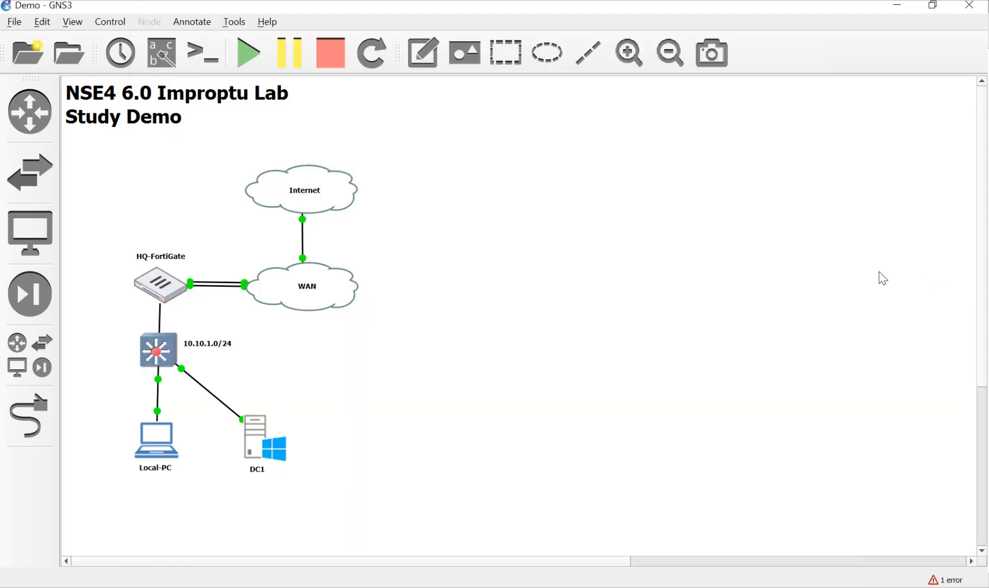
Remove one of HQ-FortiGate's duplicate links to the WAN cloud.
{"action": "right_click", "coordinate": [232, 282]}
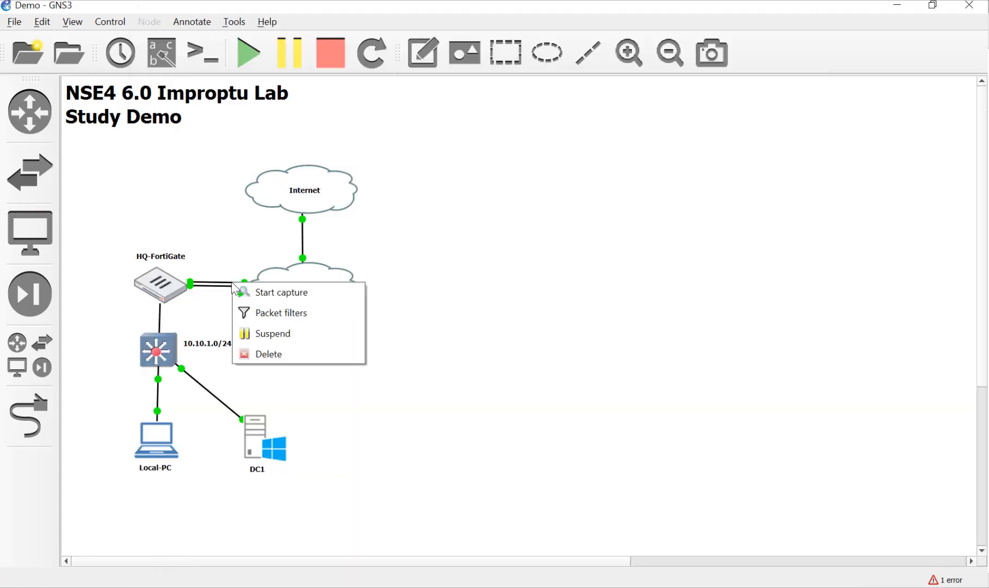
{"action": "left_click", "coordinate": [256, 355]}
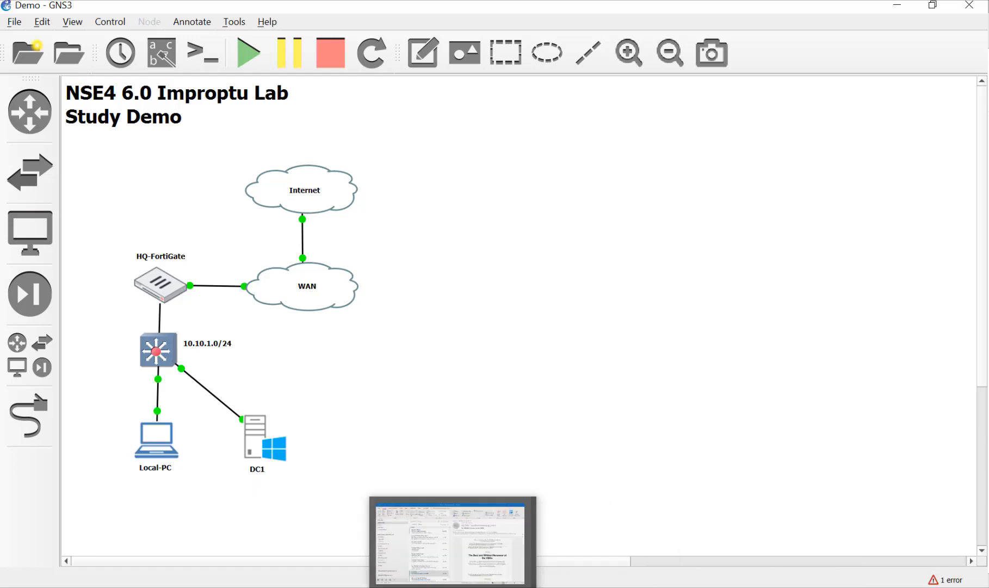
Restore the viewer, open the How Uber Got Lost story from Pocket Finance in a new tab, then return to FortiGate.
{"action": "mouse_move", "coordinate": [617, 587]}
{"action": "left_click", "coordinate": [615, 536]}
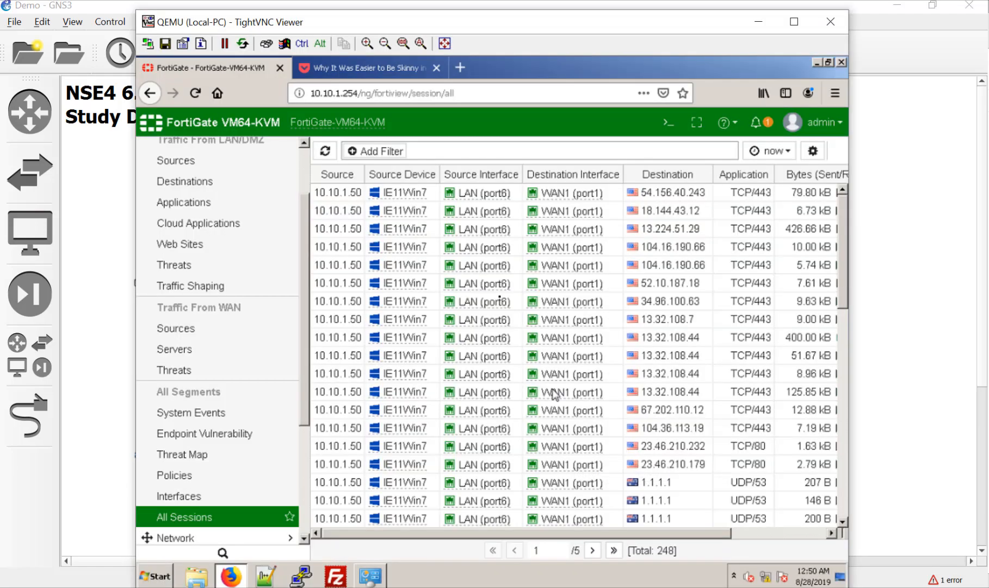
{"action": "left_click", "coordinate": [354, 69]}
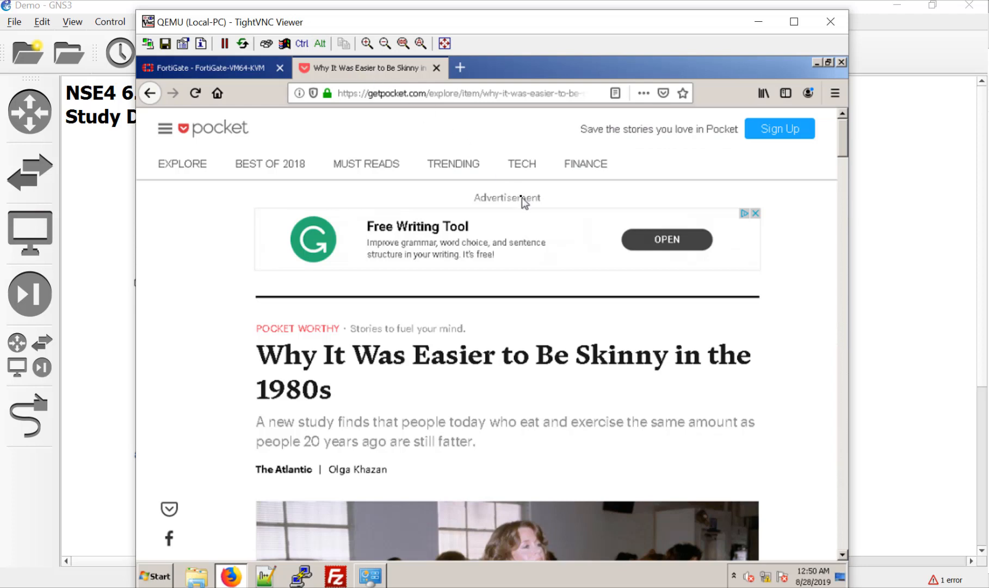
{"action": "left_click", "coordinate": [586, 168]}
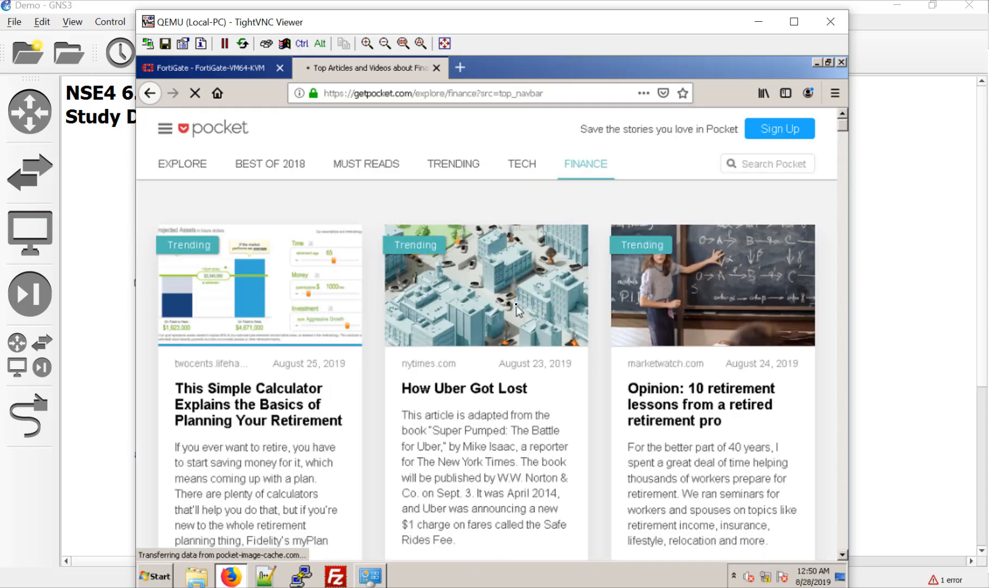
{"action": "left_click", "coordinate": [664, 405]}
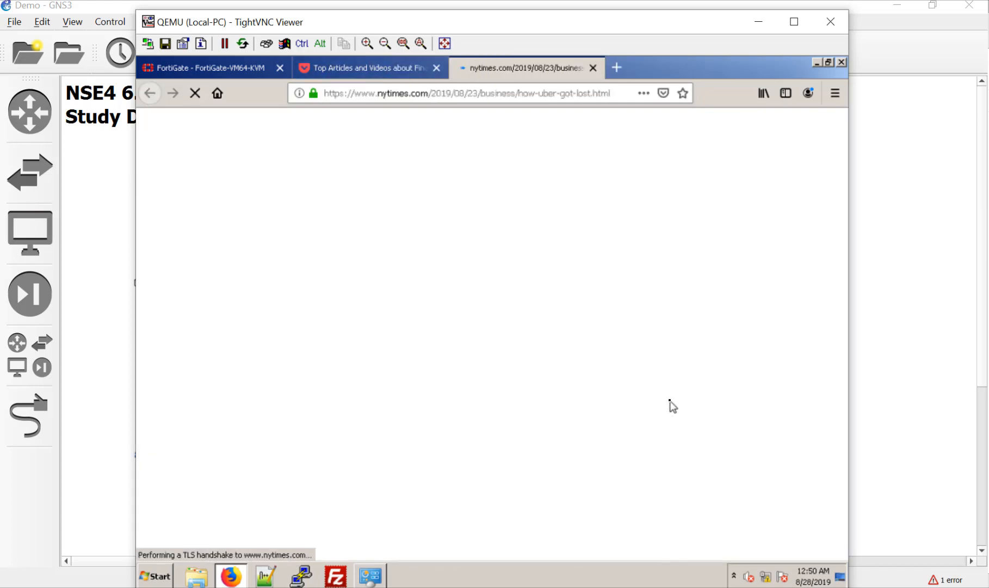
{"action": "left_click", "coordinate": [226, 70]}
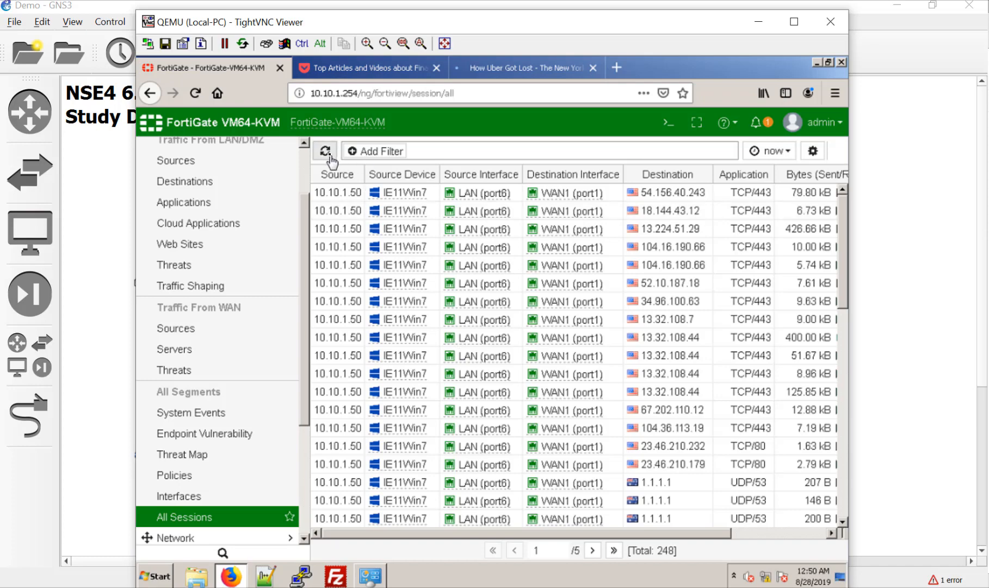
{"action": "left_click", "coordinate": [326, 152]}
{"action": "left_click", "coordinate": [326, 152]}
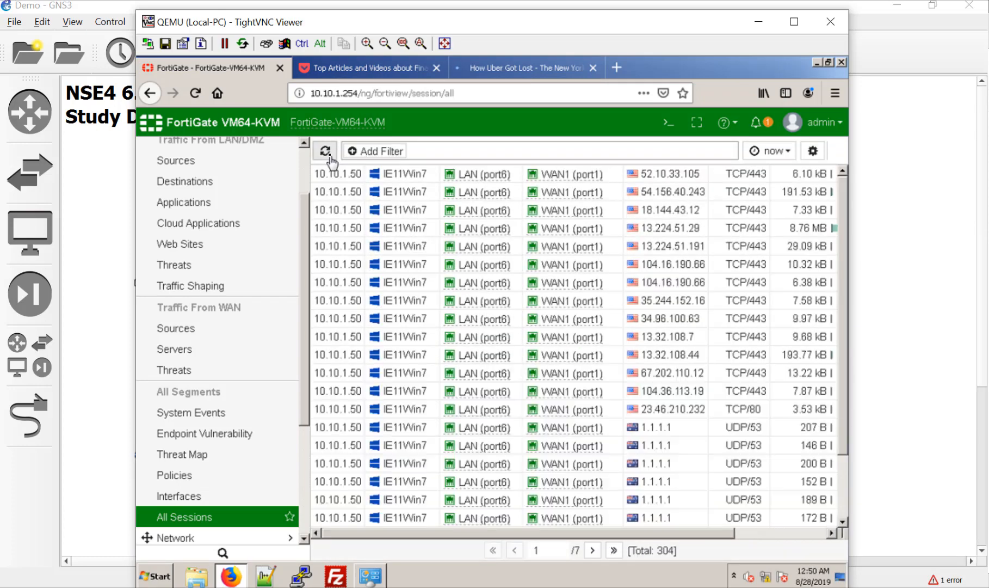
{"action": "scroll", "coordinate": [501, 326], "scroll_direction": "down", "scroll_amount": 5}
{"action": "scroll", "coordinate": [501, 327], "scroll_direction": "down", "scroll_amount": 2}
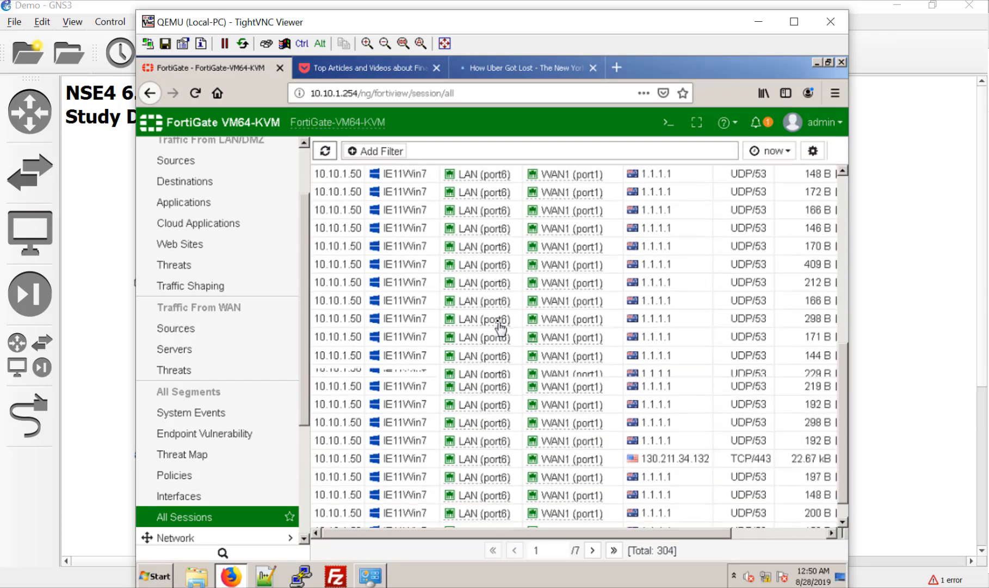
{"action": "scroll", "coordinate": [501, 326], "scroll_direction": "down", "scroll_amount": 1}
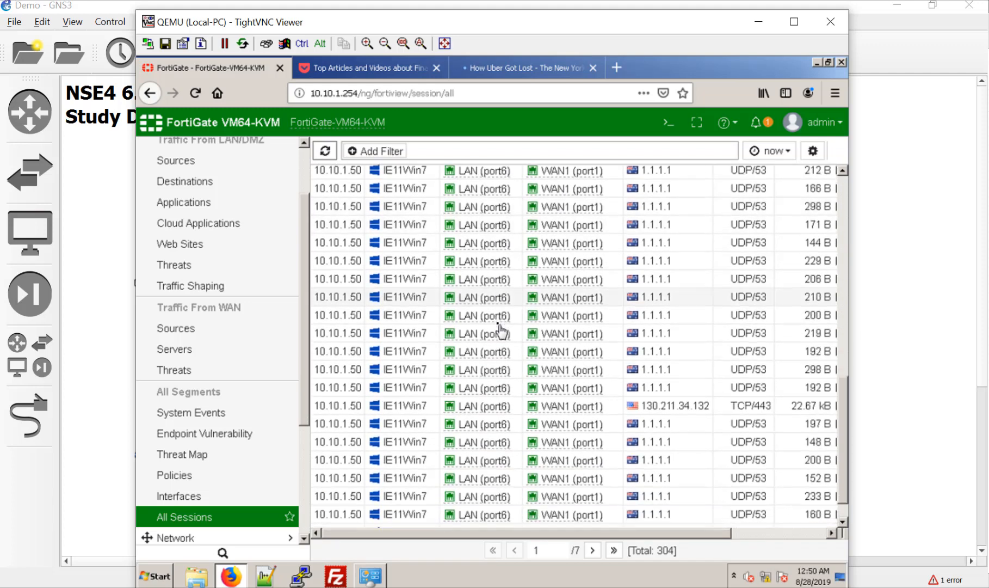
{"action": "left_click", "coordinate": [593, 551]}
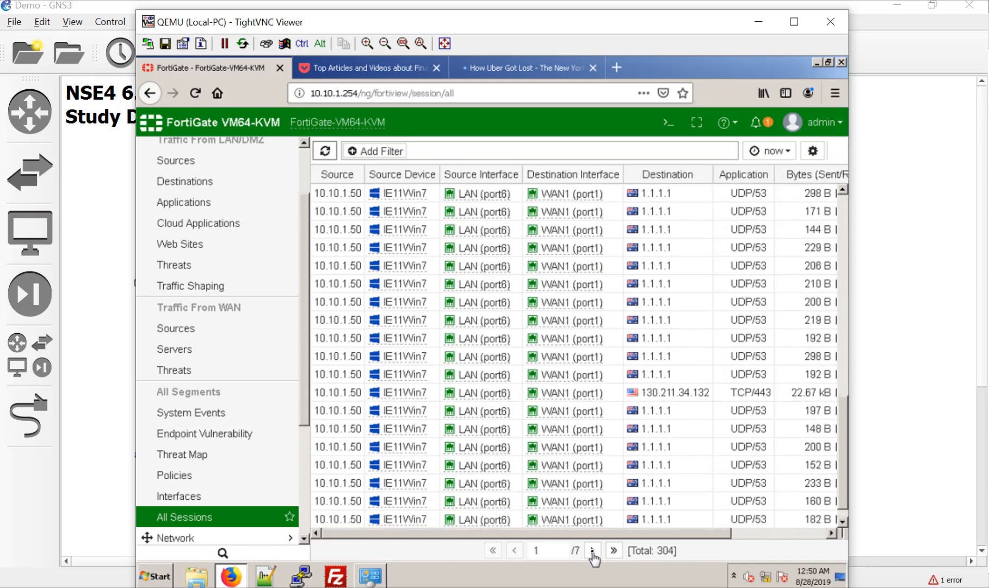
{"action": "left_click", "coordinate": [592, 551]}
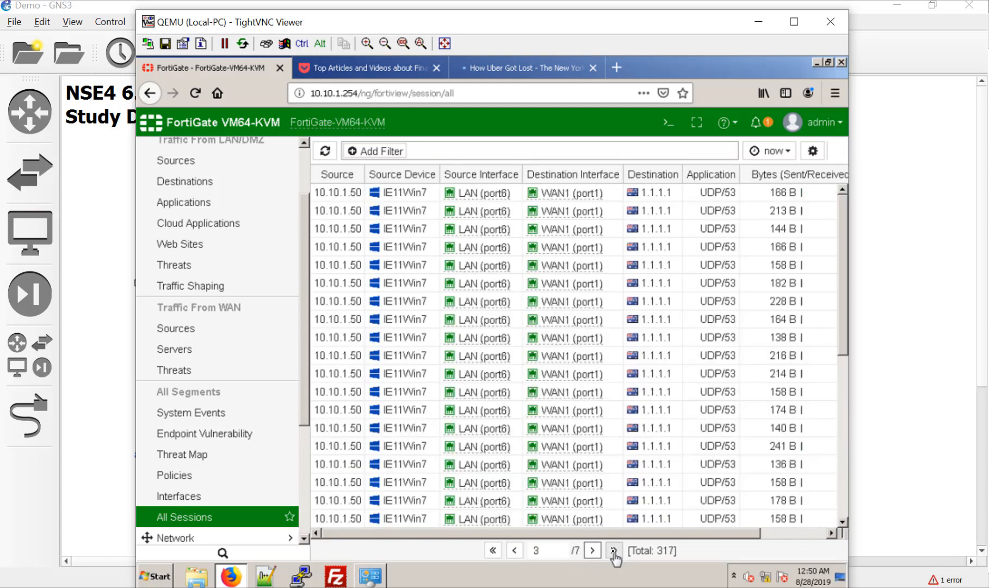
{"action": "left_click", "coordinate": [614, 551]}
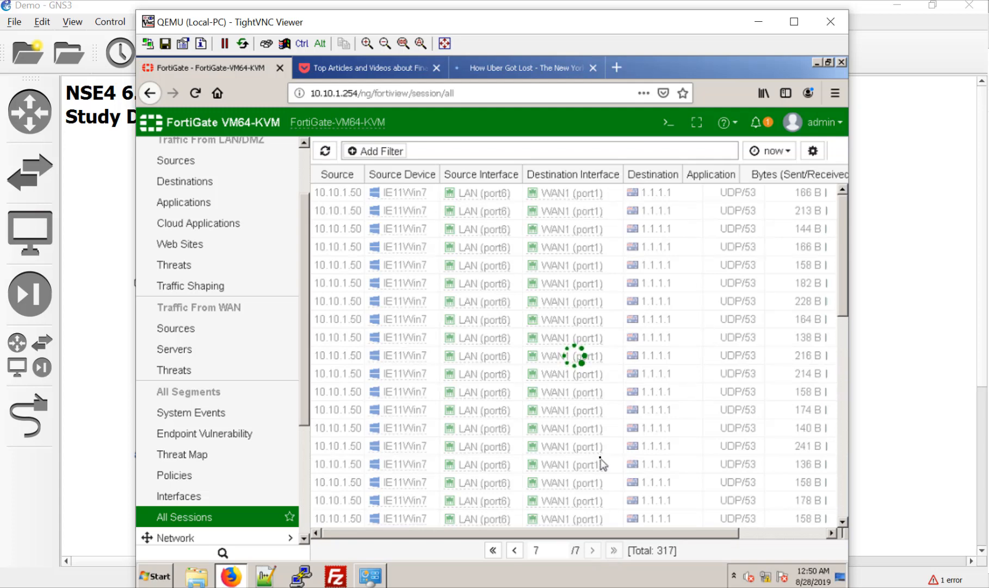
{"action": "scroll", "coordinate": [598, 461], "scroll_direction": "down", "scroll_amount": 10}
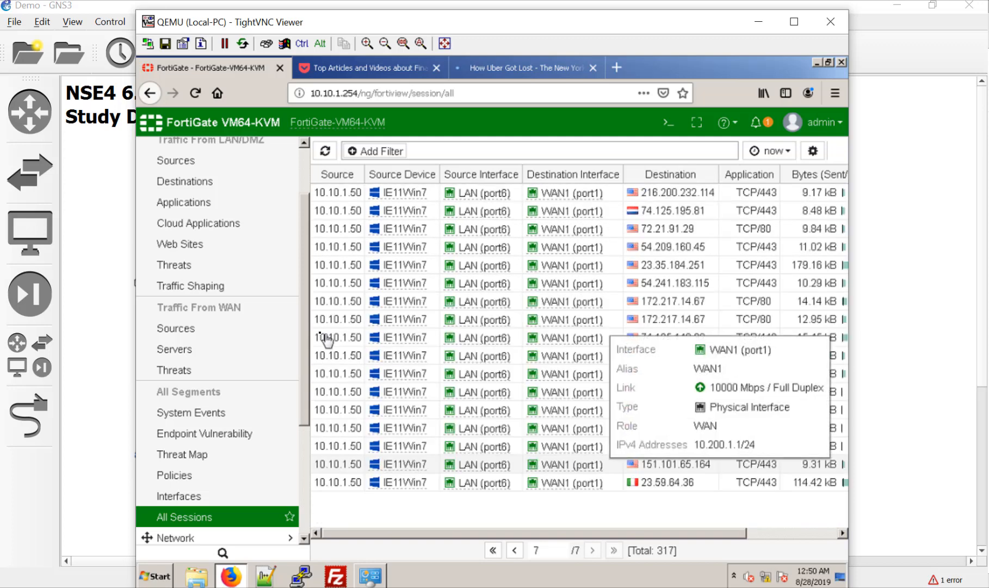
{"action": "scroll", "coordinate": [265, 362], "scroll_direction": "up", "scroll_amount": 3}
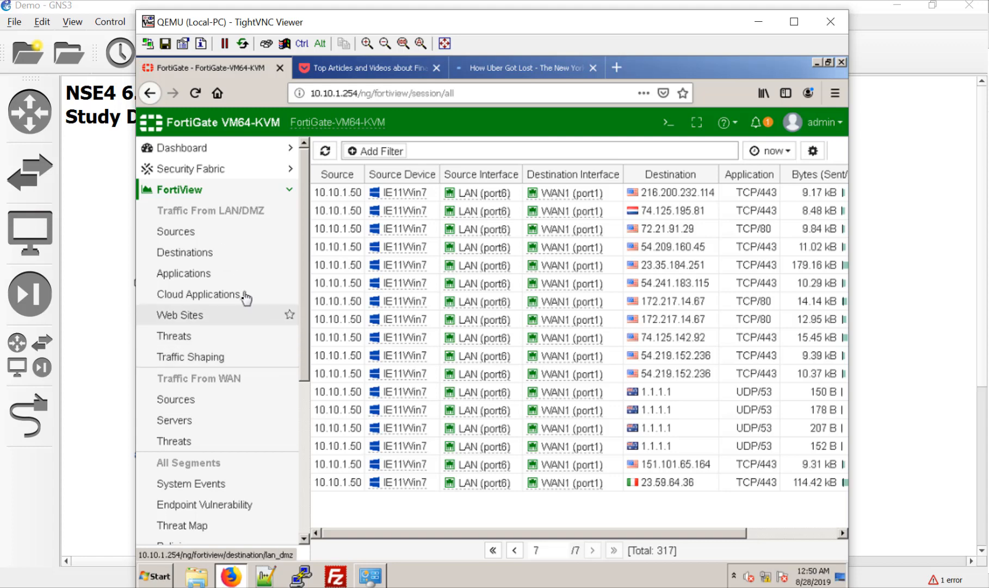
Open Network > Interfaces with the WAN zone expanded to port1 and port2, then select HQ-FortiGate in GNS3.
{"action": "scroll", "coordinate": [266, 400], "scroll_direction": "down", "scroll_amount": 5}
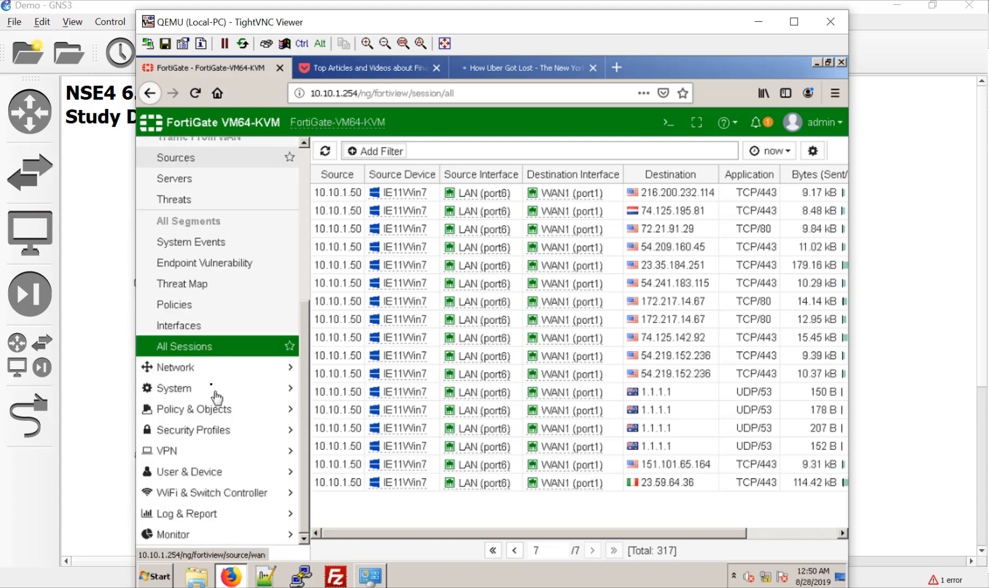
{"action": "left_click", "coordinate": [205, 370]}
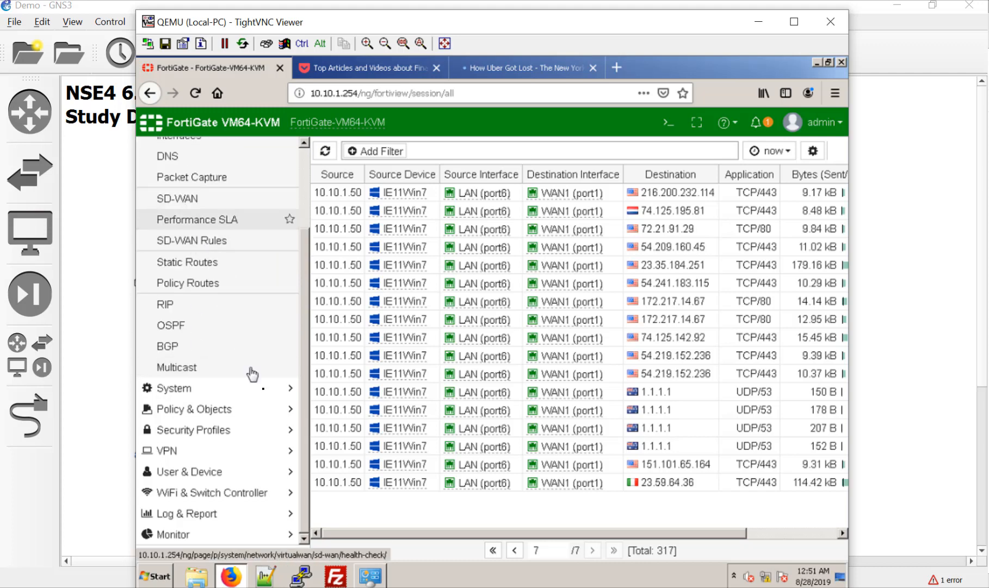
{"action": "left_click", "coordinate": [216, 231]}
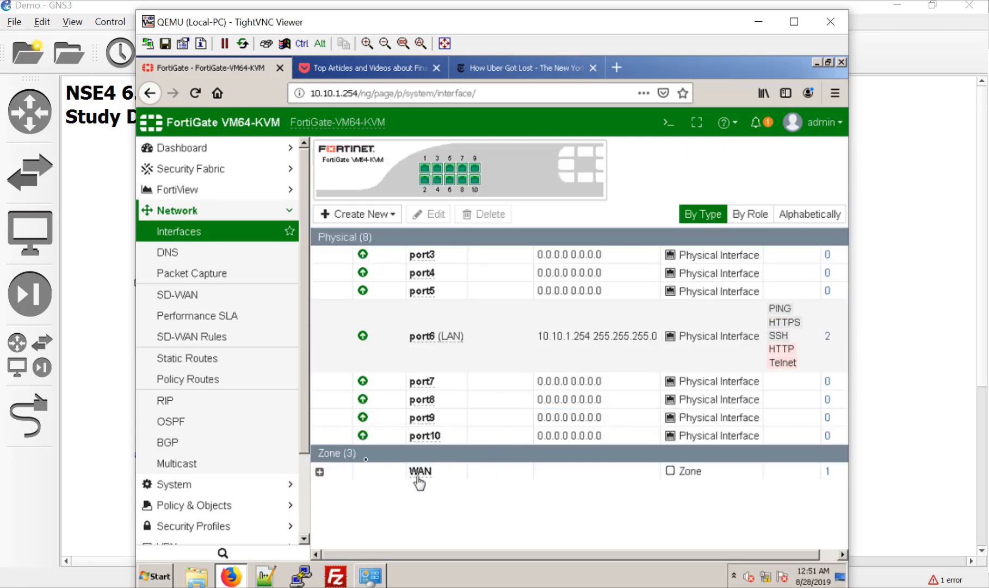
{"action": "left_click", "coordinate": [319, 478]}
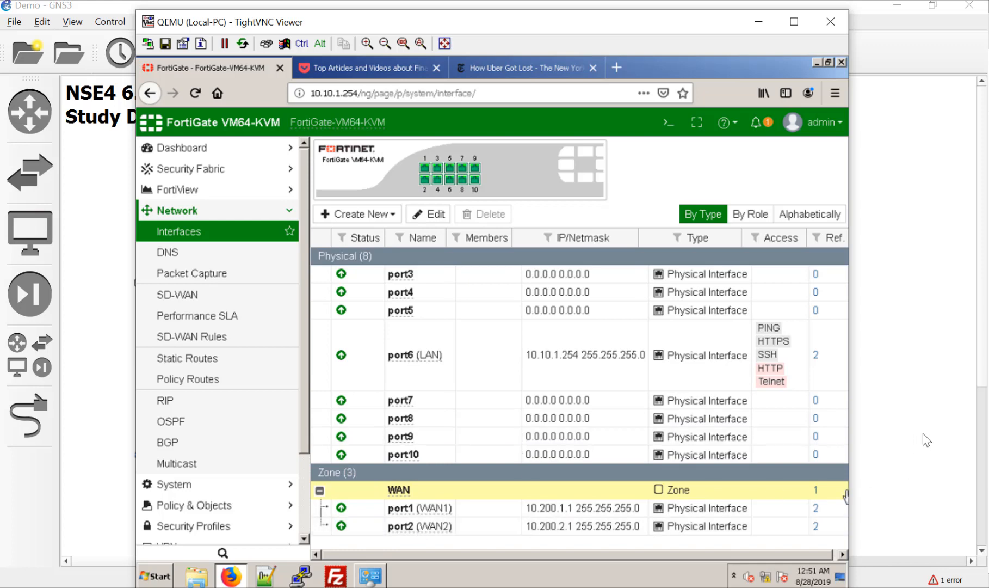
{"action": "left_click", "coordinate": [892, 443]}
{"action": "left_click", "coordinate": [164, 281]}
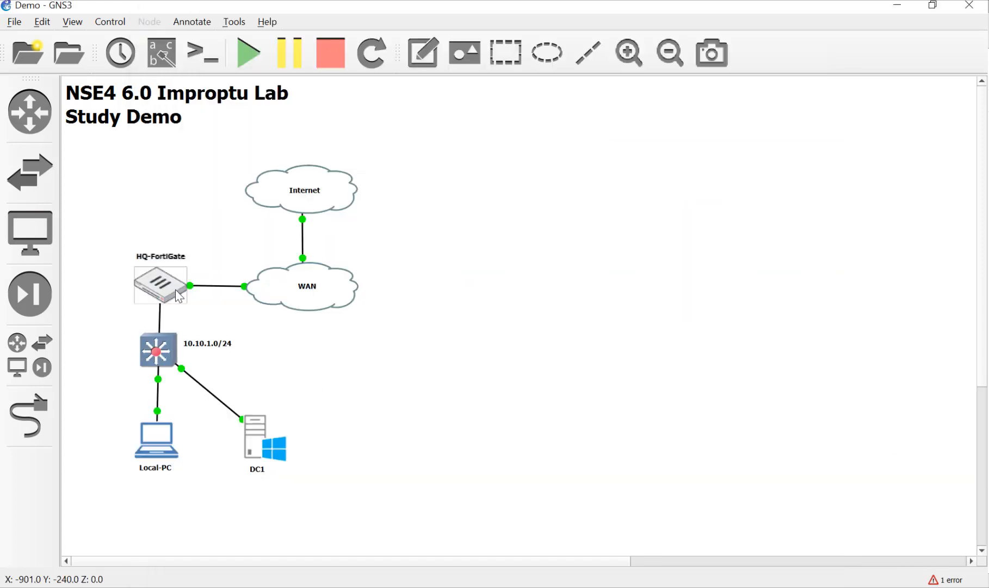
Link HQ-FortiGate Port2 to the WAN cloud's Ethernet2.
{"action": "mouse_move", "coordinate": [176, 290]}
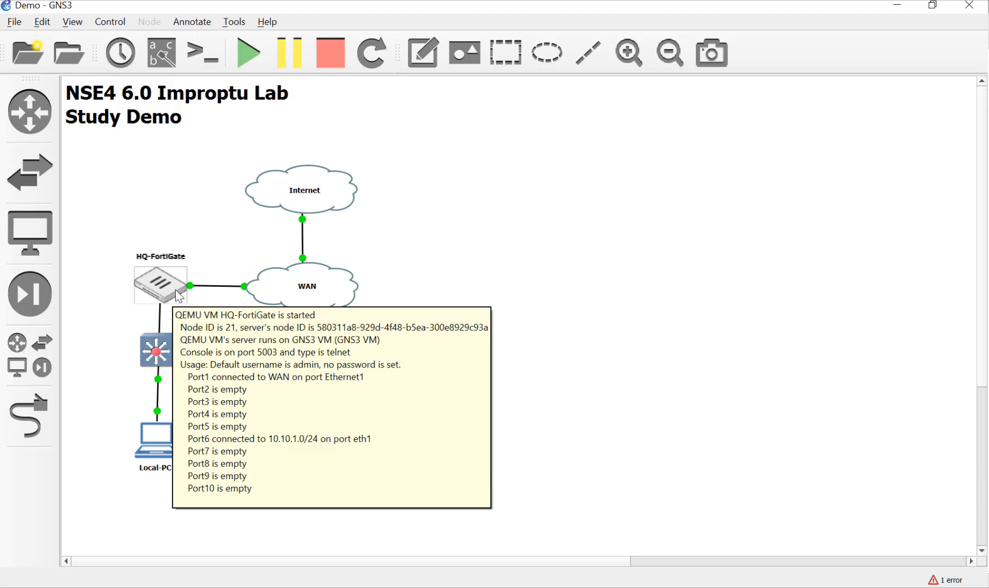
{"action": "left_click", "coordinate": [29, 415]}
{"action": "left_click", "coordinate": [180, 287]}
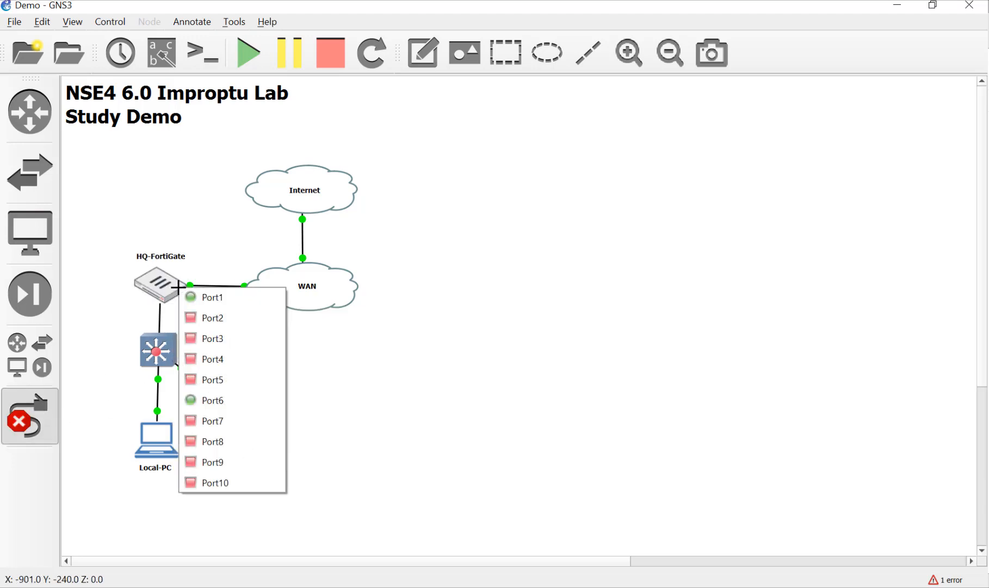
{"action": "left_click", "coordinate": [221, 327]}
{"action": "left_click", "coordinate": [258, 292]}
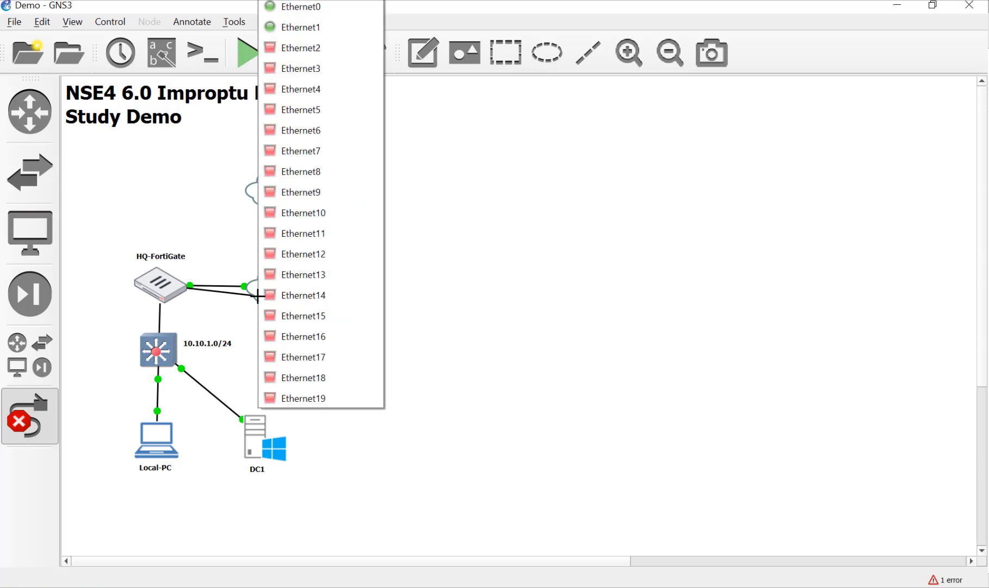
{"action": "left_click", "coordinate": [280, 47]}
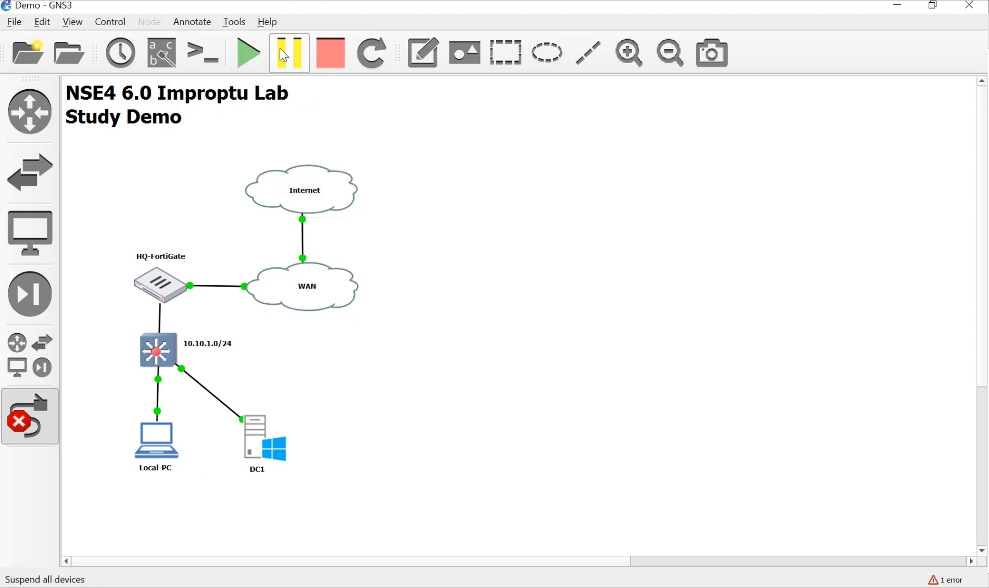
Delete the other FortiGate–WAN link, then return to the Local-PC's How Uber Got Lost tab.
{"action": "right_click", "coordinate": [413, 280]}
{"action": "right_click", "coordinate": [218, 293]}
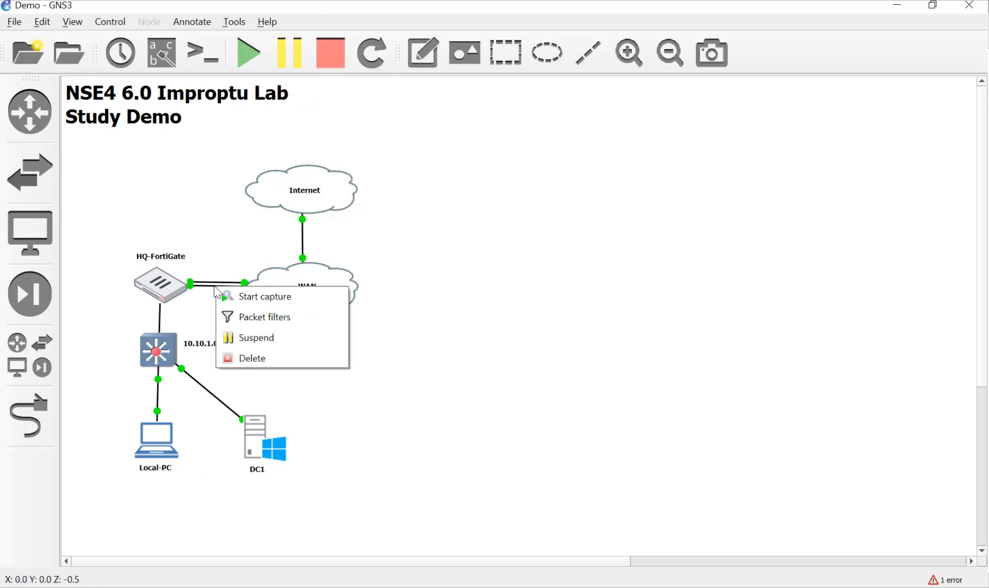
{"action": "left_click", "coordinate": [210, 289]}
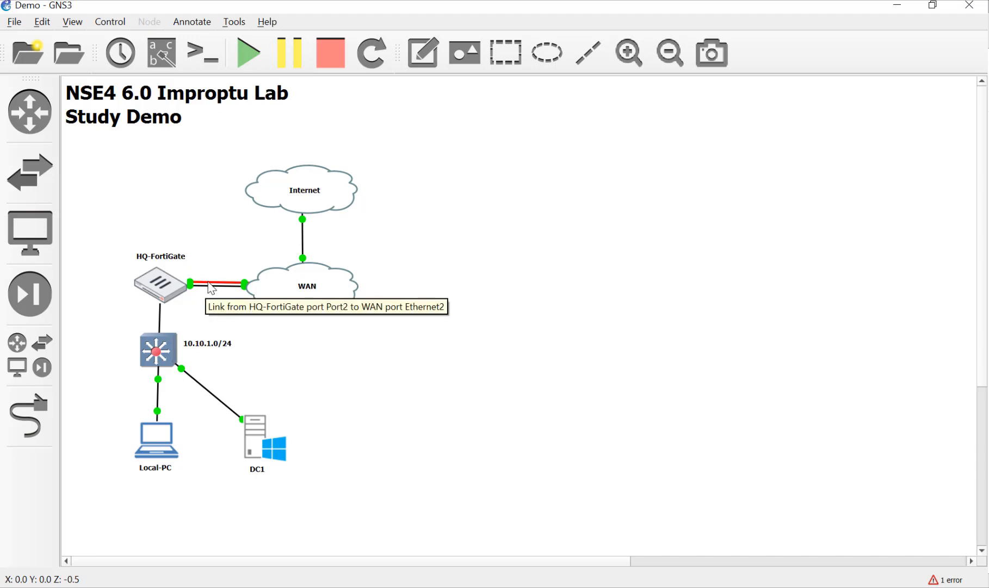
{"action": "right_click", "coordinate": [210, 287]}
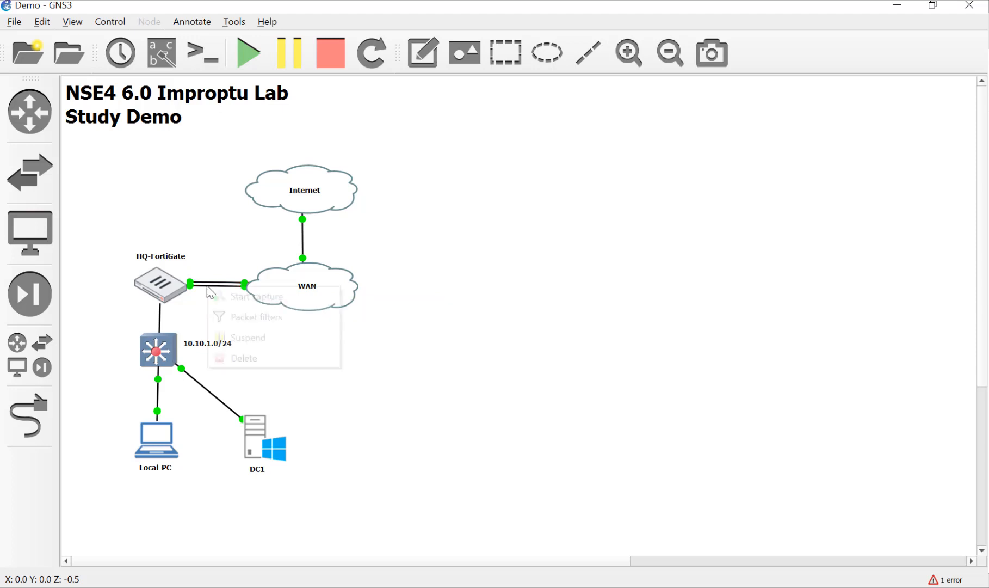
{"action": "left_click", "coordinate": [226, 357]}
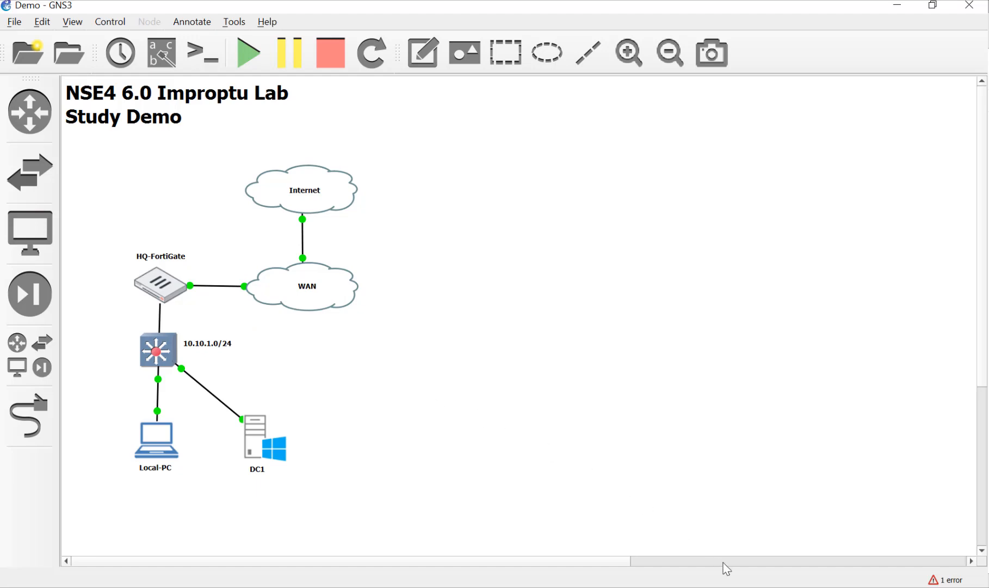
{"action": "key", "text": "alt+Tab"}
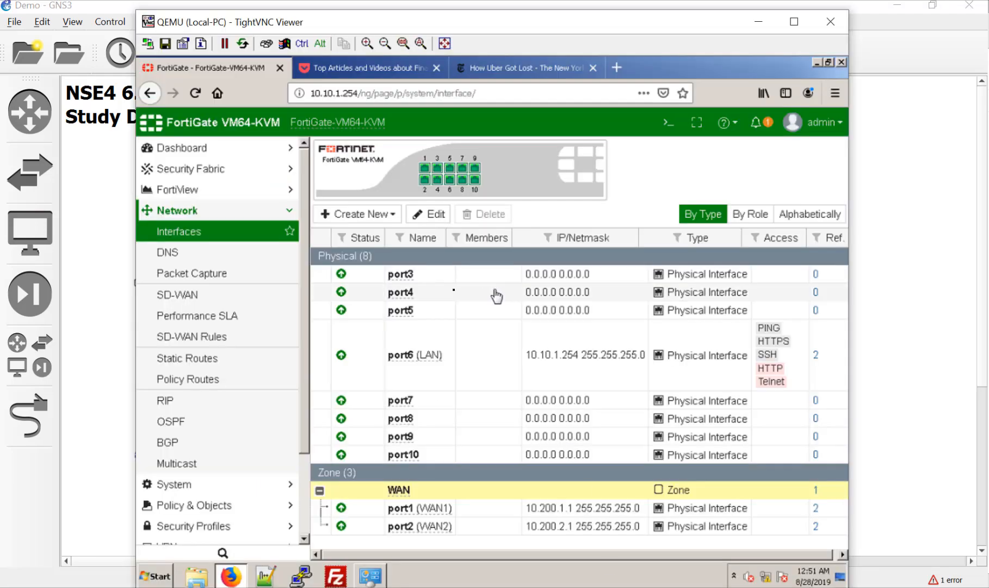
{"action": "left_click", "coordinate": [512, 70]}
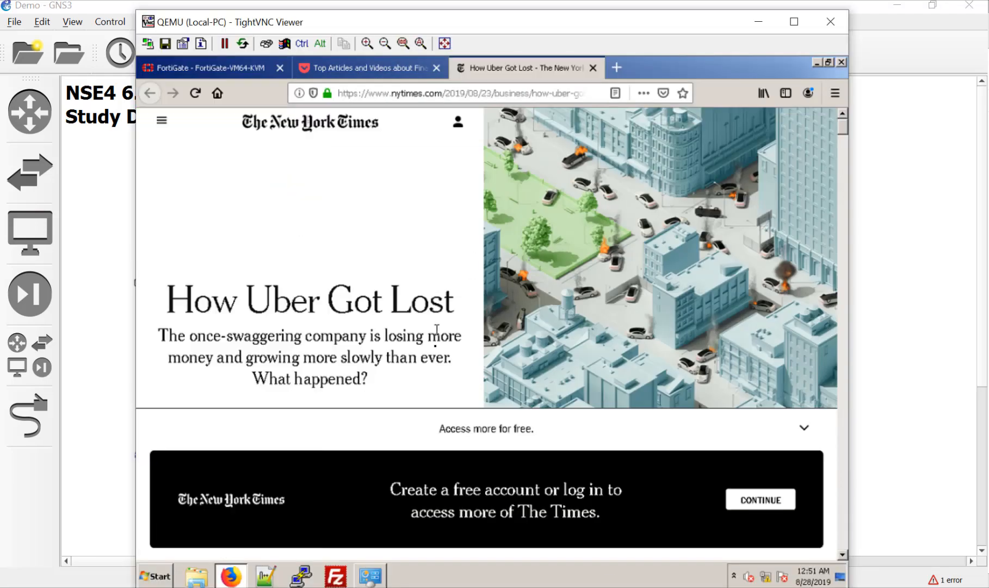
Load google.com in the How Uber Got Lost tab, then go back to the FortiGate interfaces page.
{"action": "left_click", "coordinate": [381, 93]}
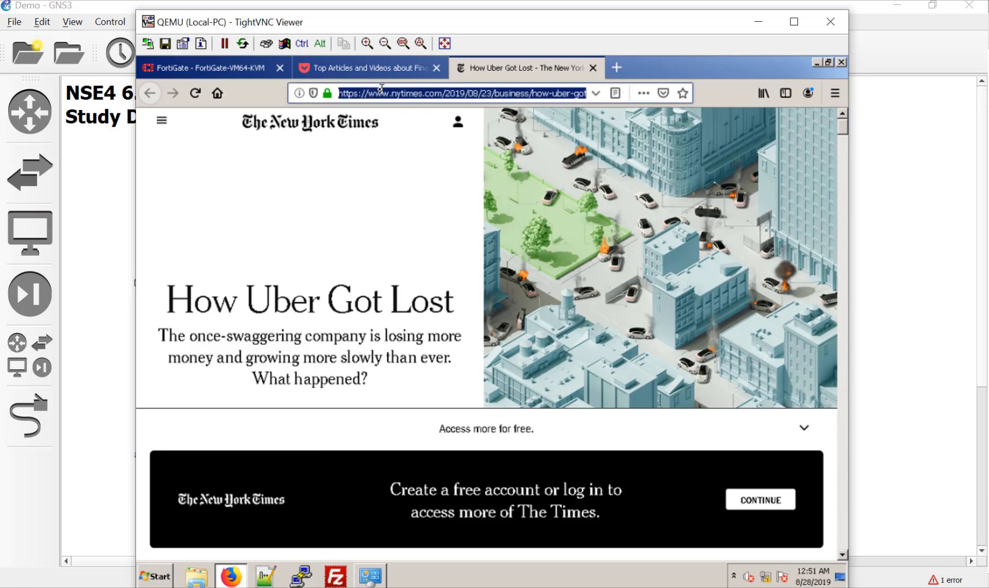
{"action": "type", "text": "google.com/"}
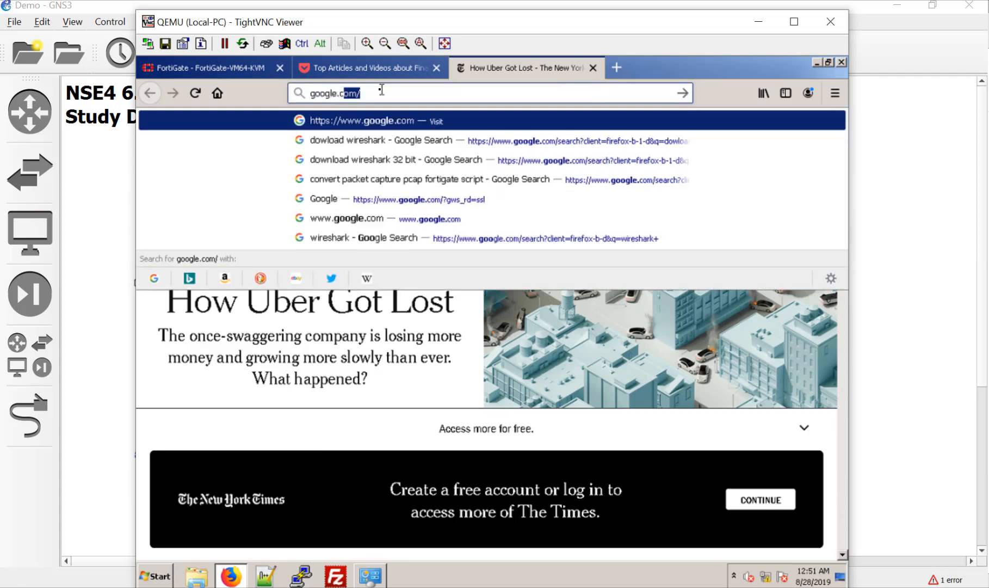
{"action": "key", "text": "Return"}
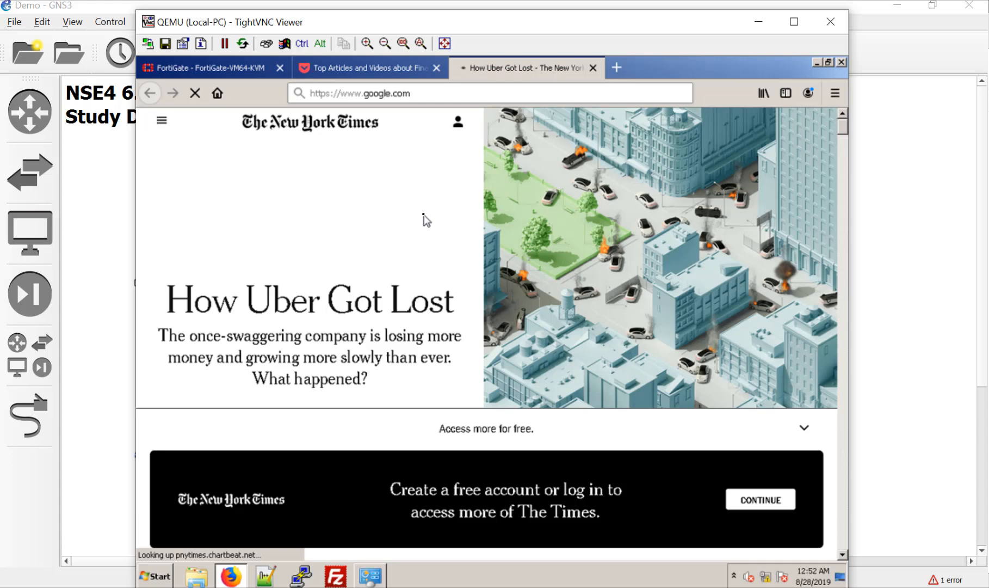
{"action": "left_click", "coordinate": [199, 72]}
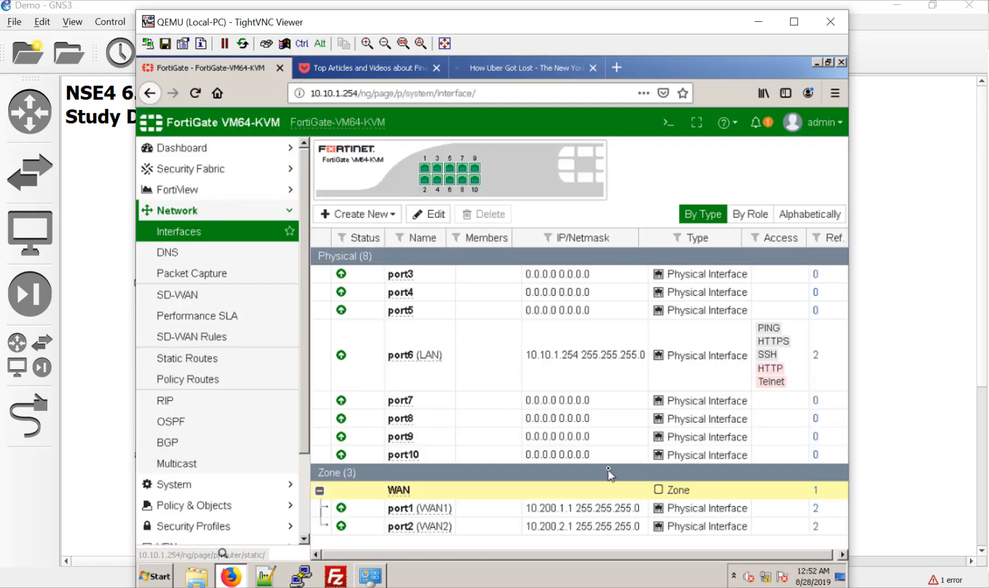
Disable port1 (WAN1) and reload the third tab's article to generate traffic.
{"action": "right_click", "coordinate": [427, 508]}
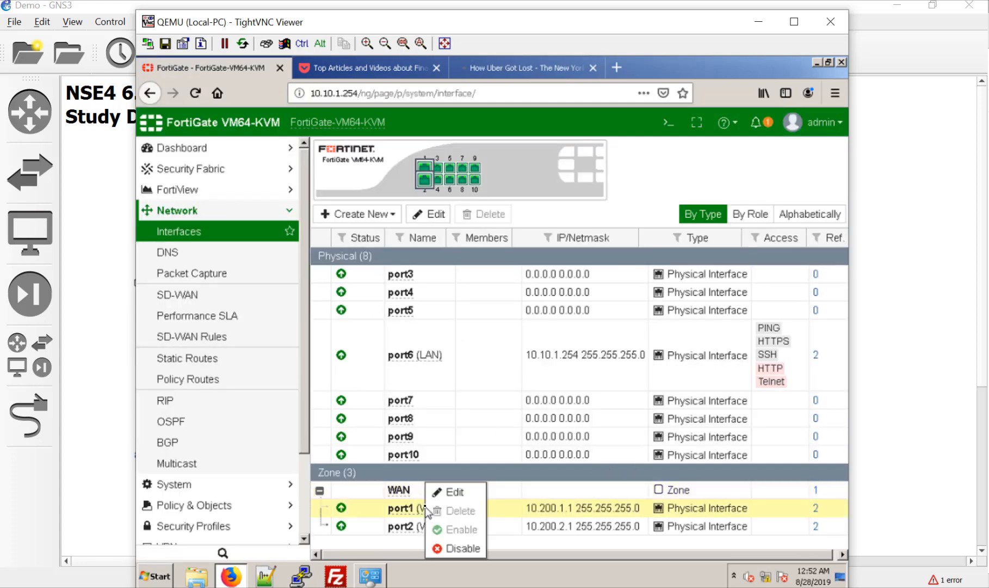
{"action": "left_click", "coordinate": [444, 551]}
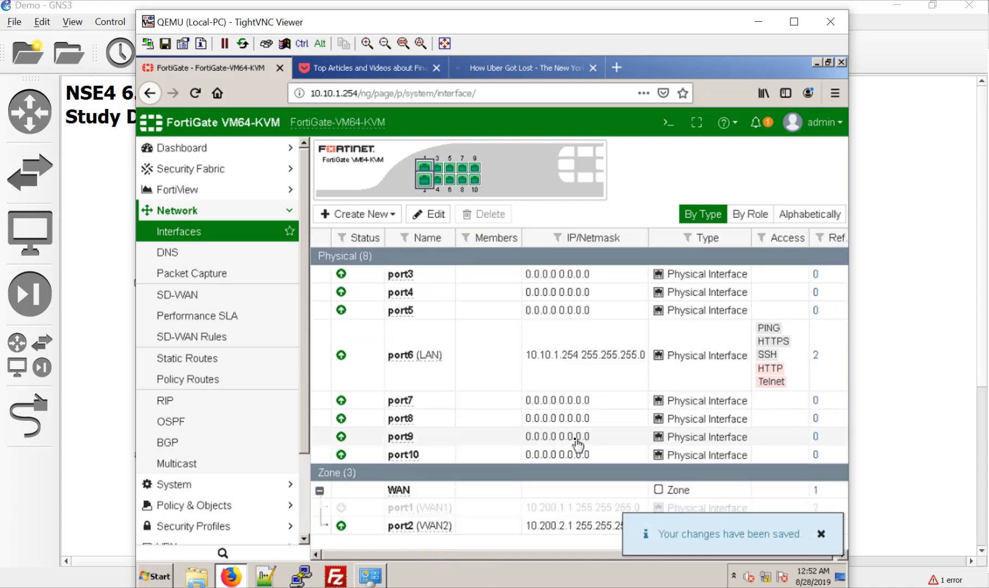
{"action": "left_click", "coordinate": [537, 71]}
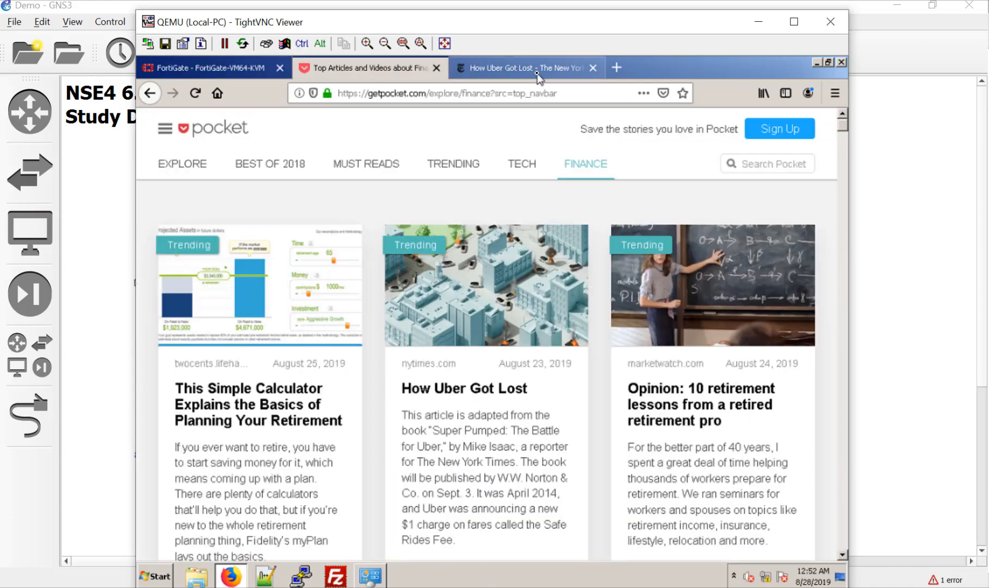
{"action": "left_click_drag", "start_coordinate": [417, 358], "coordinate": [390, 141]}
{"action": "left_click", "coordinate": [389, 141]}
{"action": "left_click", "coordinate": [196, 93]}
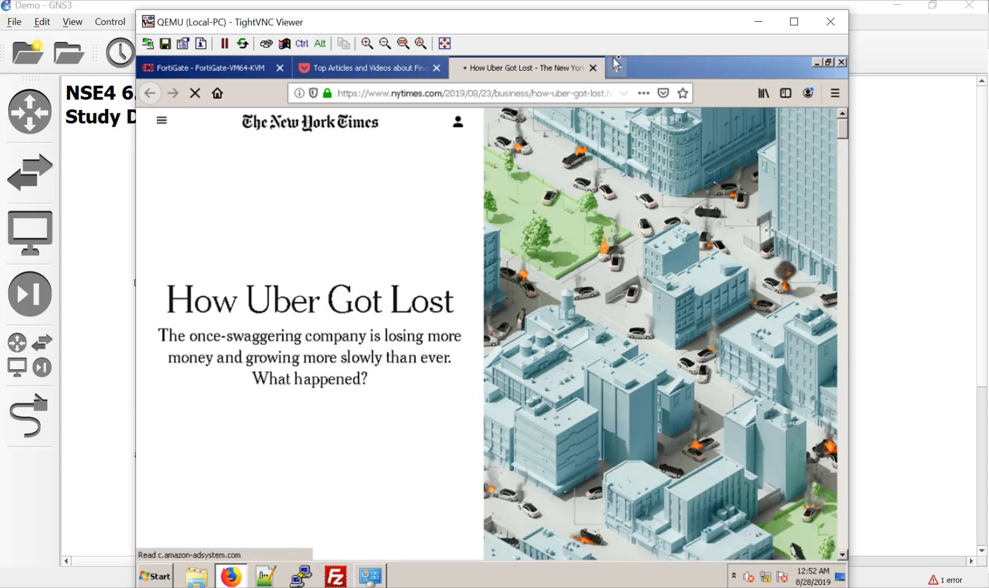
Open The Blood of the Crab article in a new tab, then bring GNS3 to the front.
{"action": "key", "text": "ctrl+t"}
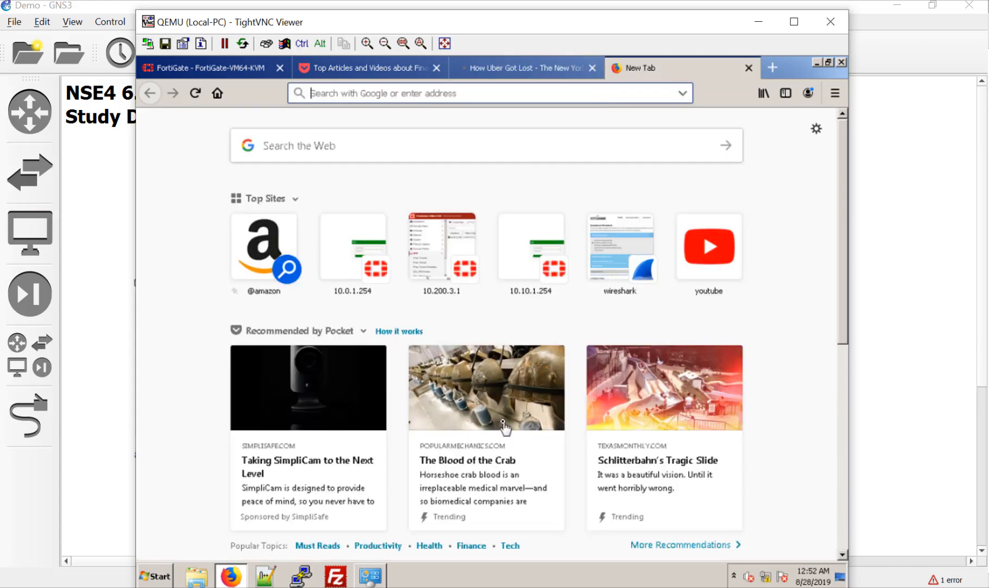
{"action": "left_click", "coordinate": [492, 469]}
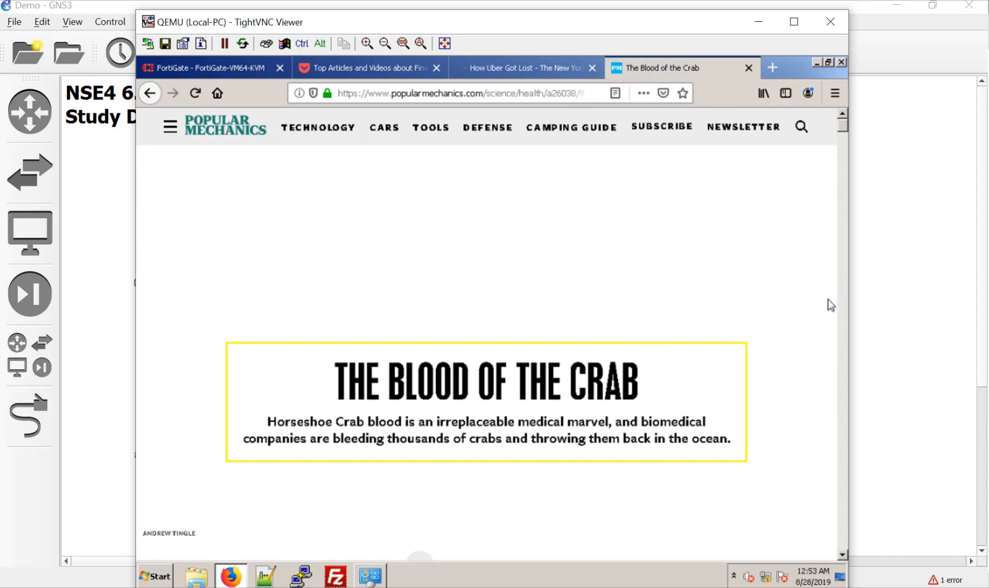
{"action": "left_click", "coordinate": [885, 267]}
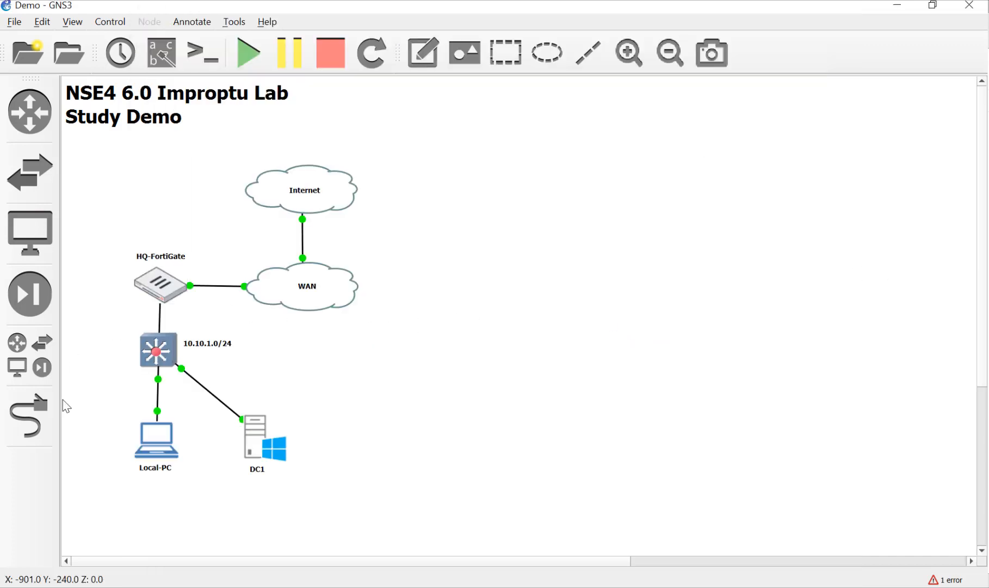
Link HQ-FortiGate Port1 to the WAN cloud's Ethernet1.
{"action": "left_click", "coordinate": [48, 423]}
{"action": "left_click", "coordinate": [167, 281]}
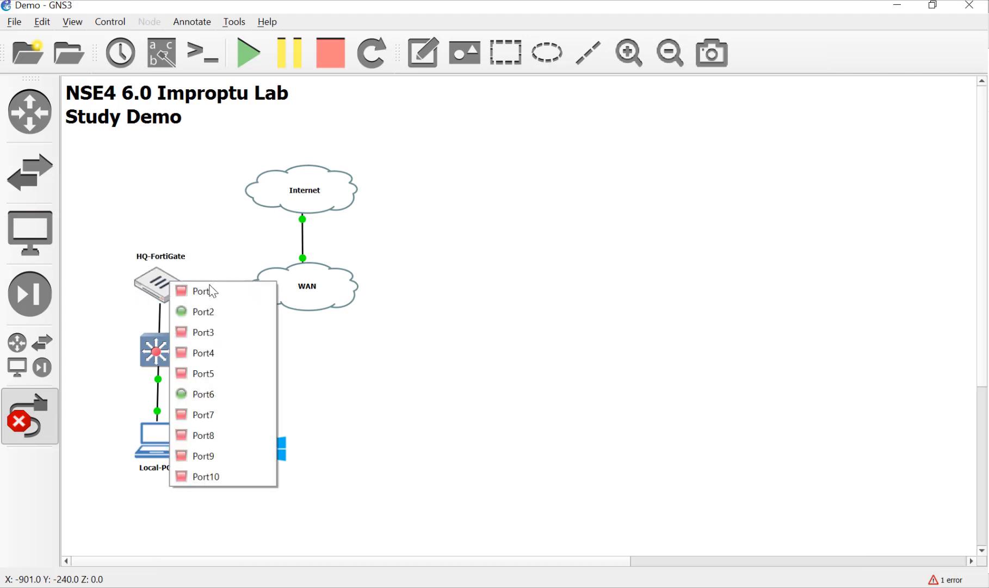
{"action": "left_click", "coordinate": [209, 290]}
{"action": "left_click", "coordinate": [270, 284]}
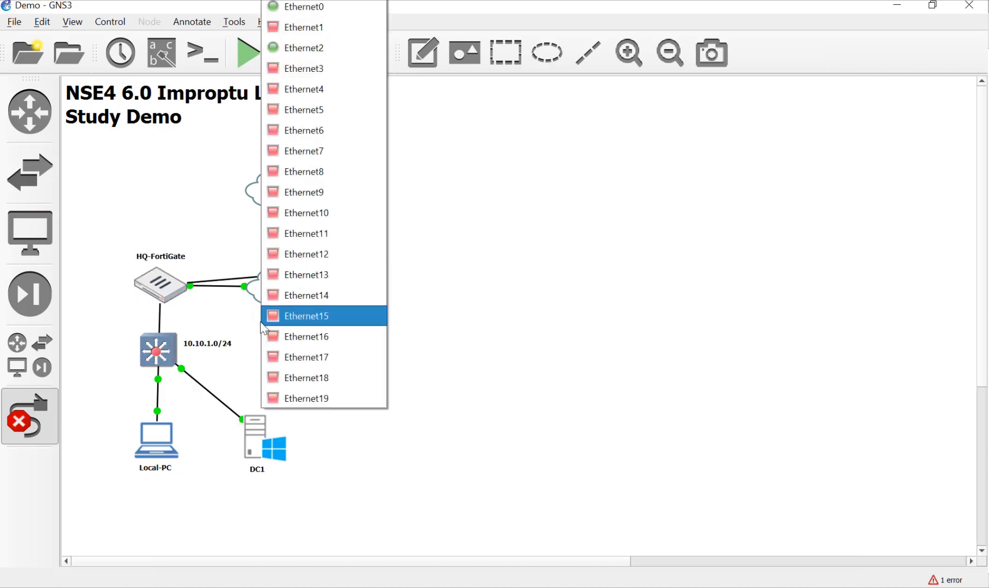
{"action": "left_click", "coordinate": [309, 32]}
Stop adding links and select the Local-PC node.
{"action": "key", "text": "Escape"}
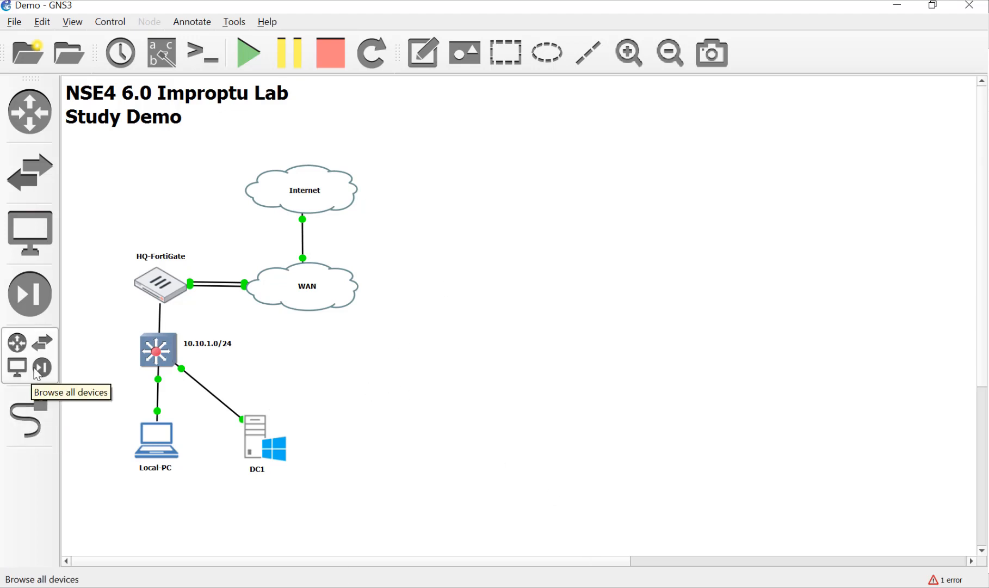
{"action": "left_click", "coordinate": [248, 441]}
{"action": "left_click", "coordinate": [157, 450]}
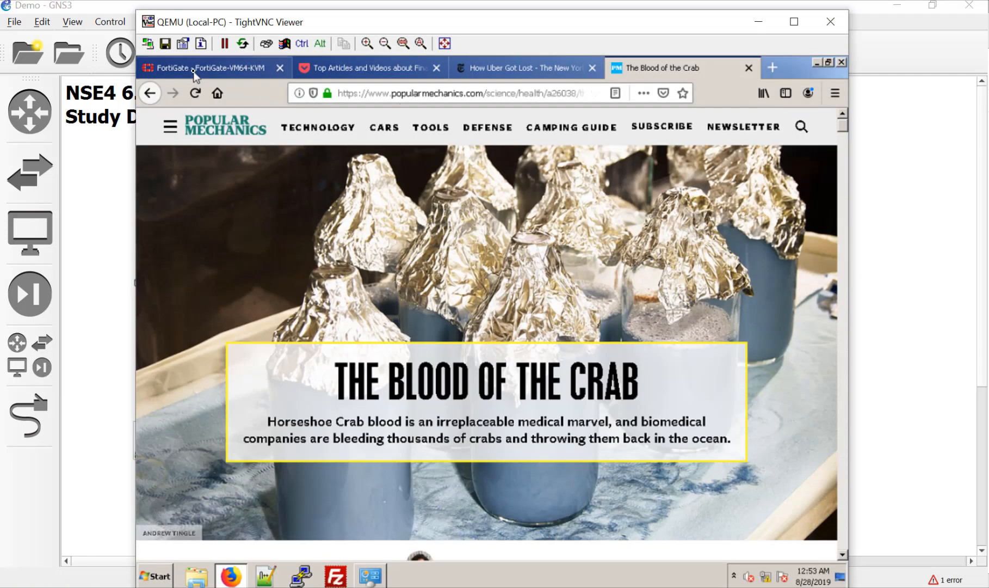
On the Local-PC desktop, enable the FortiGate's port1 (WAN1) interface.
{"action": "left_click", "coordinate": [193, 72]}
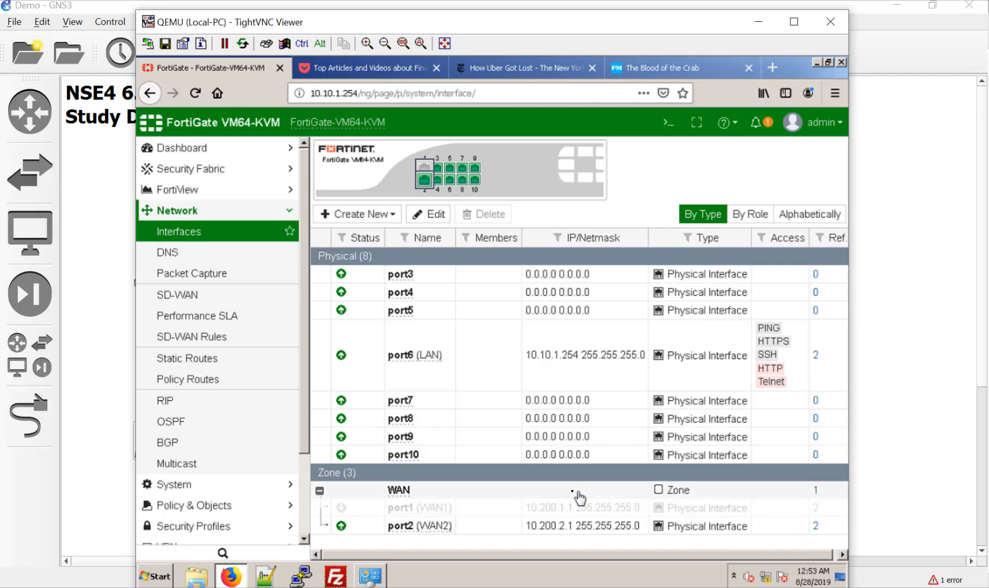
{"action": "right_click", "coordinate": [448, 514]}
{"action": "left_click", "coordinate": [498, 523]}
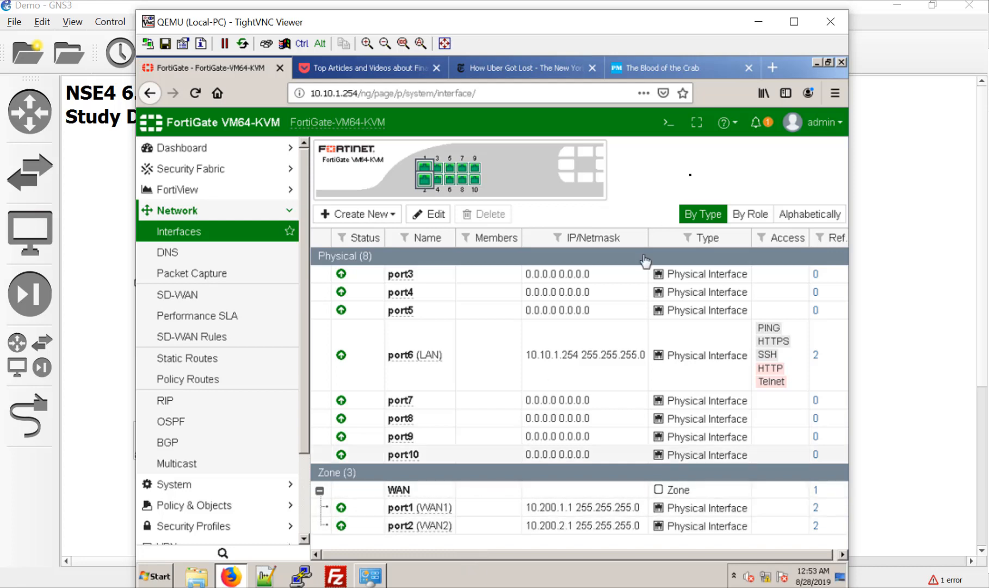
Open the FortiGate CLI Console and enter 'config sys settings'.
{"action": "left_click", "coordinate": [666, 133]}
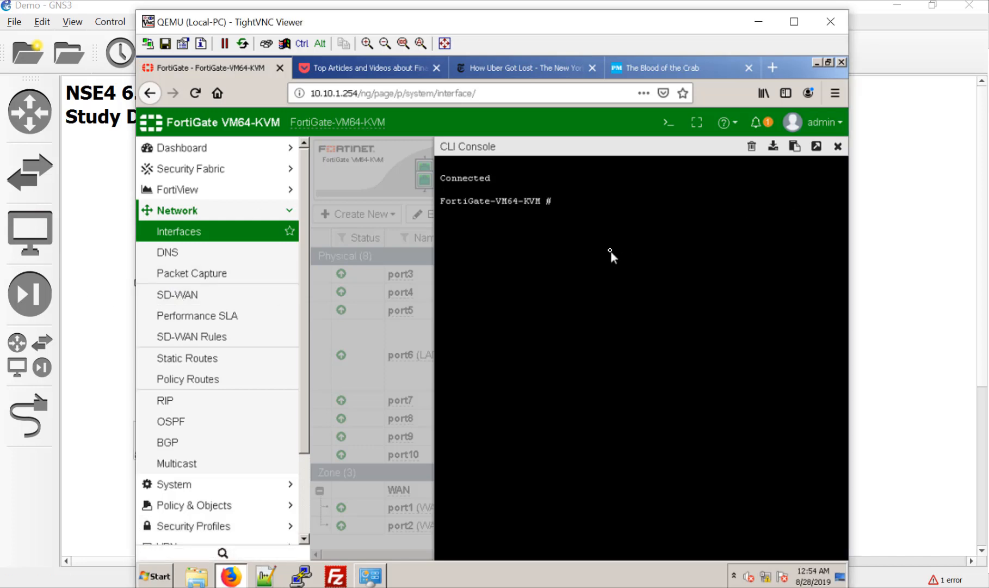
{"action": "type", "text": "co"}
{"action": "type", "text": "sys settings"}
{"action": "key", "text": "Return"}
List the v4-ecmp-mode options with '?' and mark source-dest-ip-based.
{"action": "type", "text": "set v"}
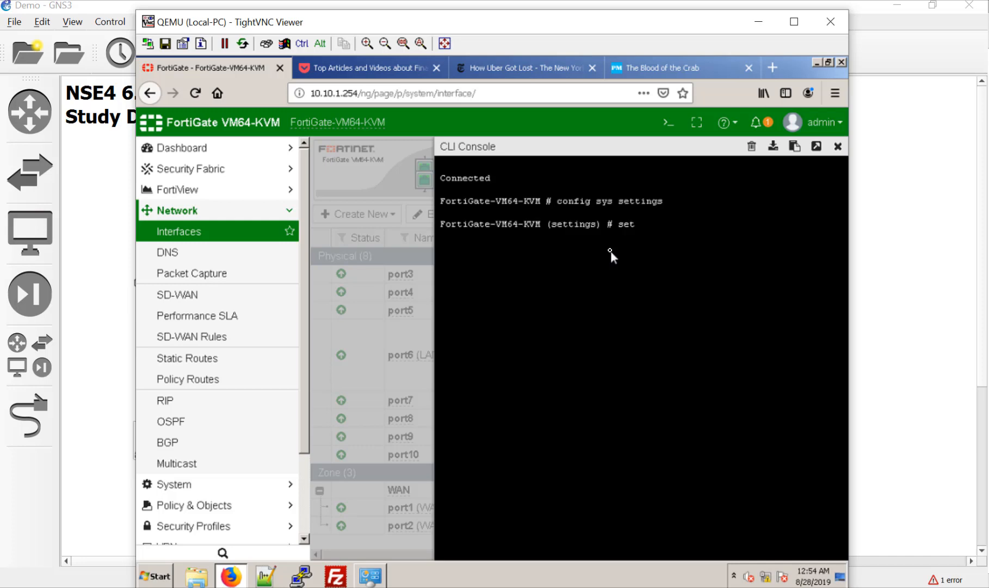
{"action": "key", "text": "Tab"}
{"action": "key", "text": "Tab"}
{"action": "key", "text": "Tab"}
{"action": "key", "text": "question"}
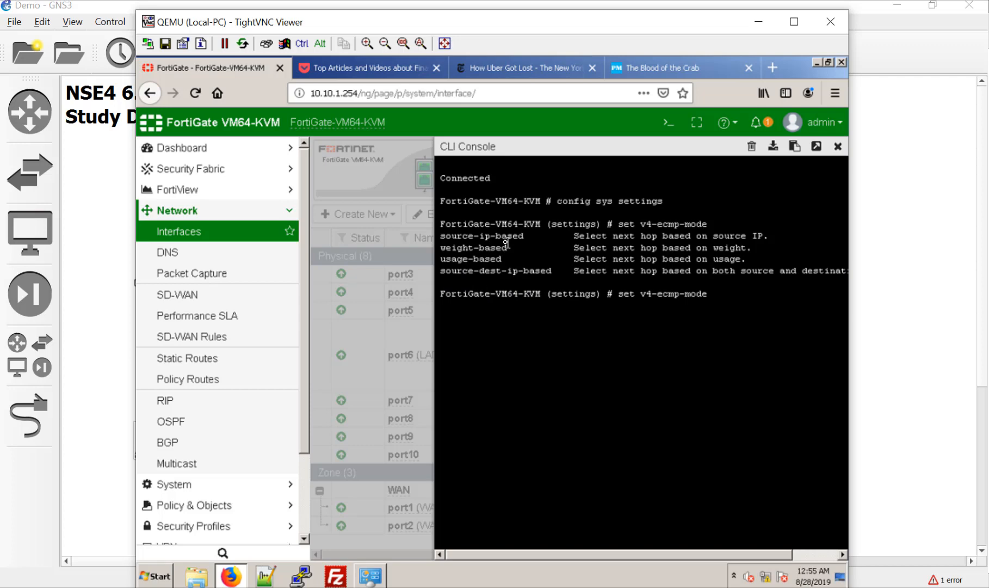
{"action": "left_click_drag", "start_coordinate": [441, 273], "coordinate": [556, 275]}
Correct and apply 'set v4-ecmp-mode source-dest-ip-based' in the CLI.
{"action": "left_click", "coordinate": [555, 283]}
{"action": "type", "text": "source-dest-ip-based end"}
{"action": "key", "text": "Return"}
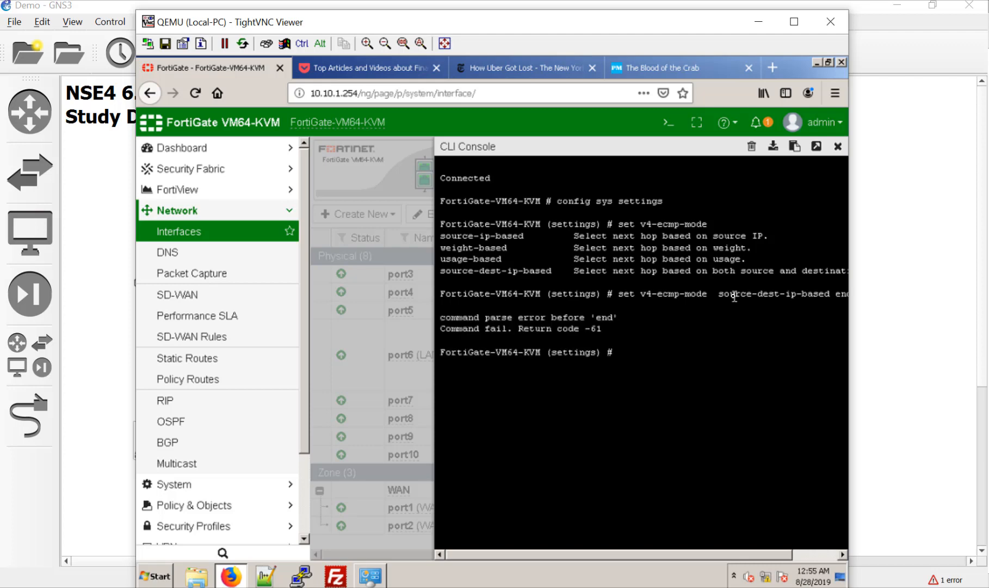
{"action": "key", "text": "Up"}
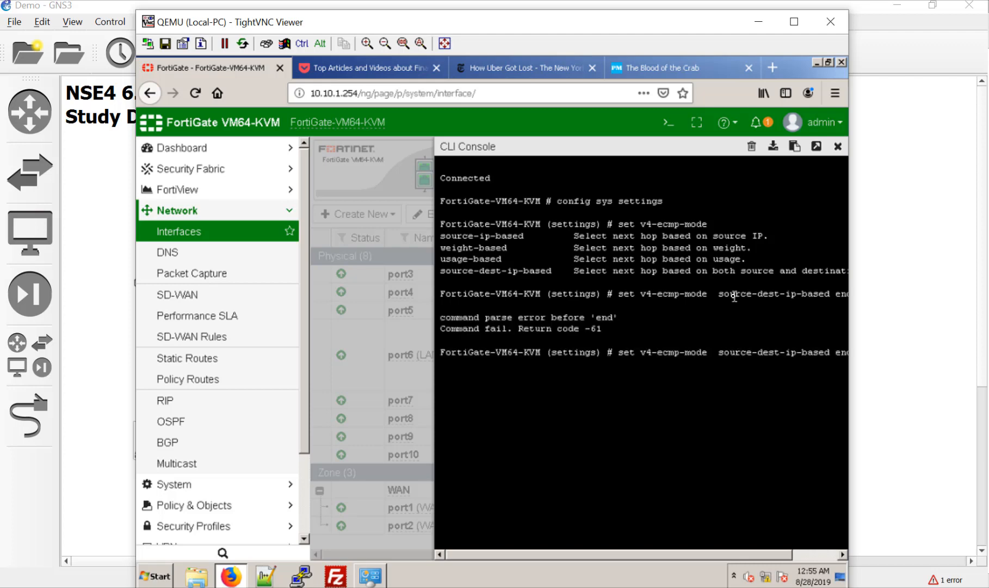
{"action": "left_click", "coordinate": [814, 555]}
{"action": "left_click", "coordinate": [814, 555]}
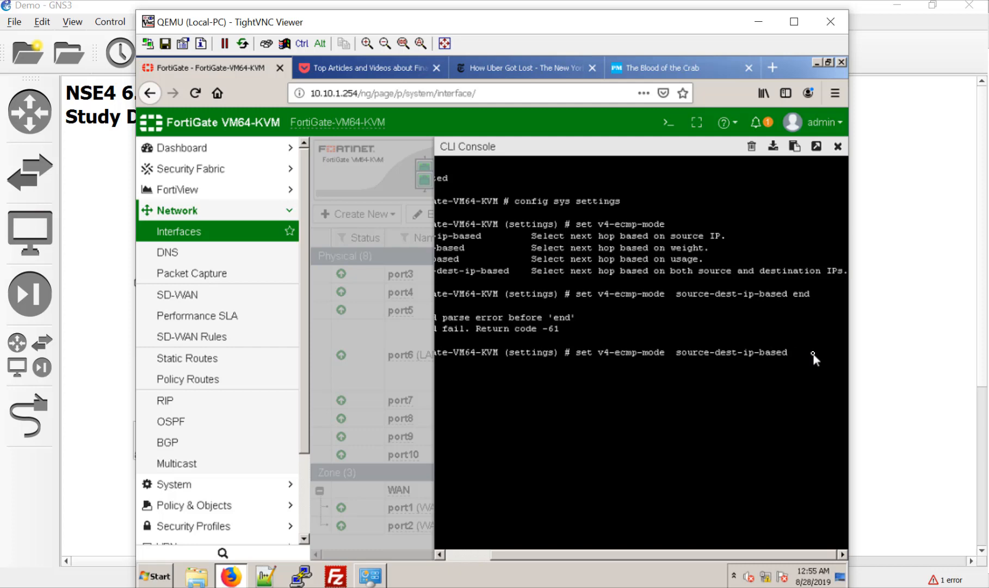
{"action": "key", "text": "Return"}
Save with 'end' and close the CLI Console.
{"action": "type", "text": "end"}
{"action": "key", "text": "Return"}
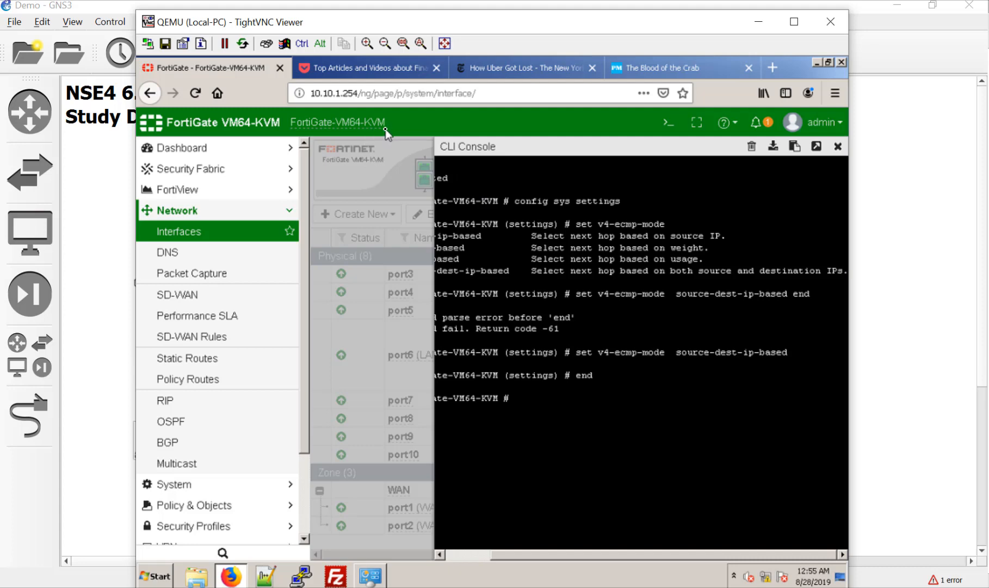
{"action": "left_click", "coordinate": [838, 147]}
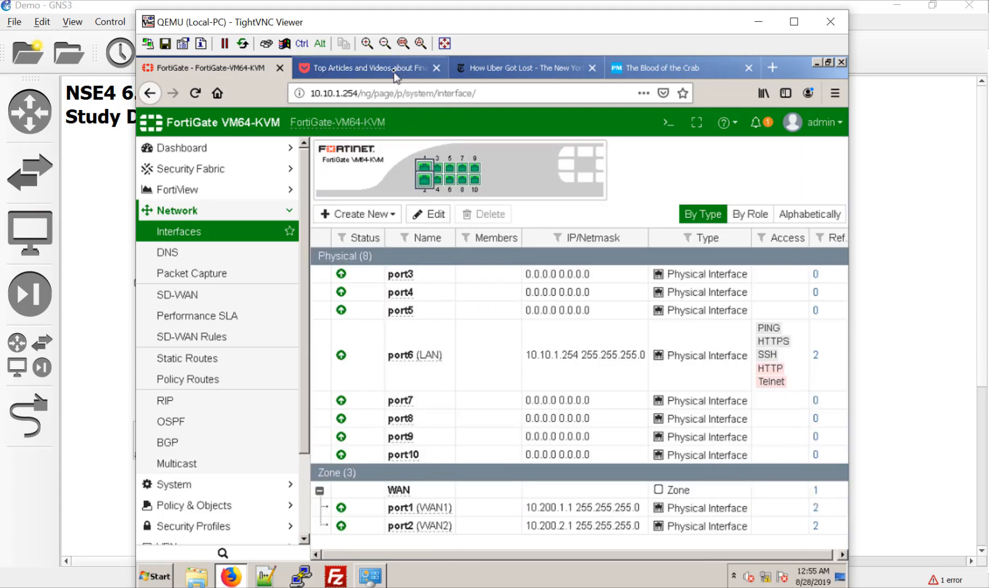
Load makeinternetnoise.com, start 'Make some noise', then return to the FortiGate tab.
{"action": "left_click", "coordinate": [400, 72]}
{"action": "left_click", "coordinate": [415, 92]}
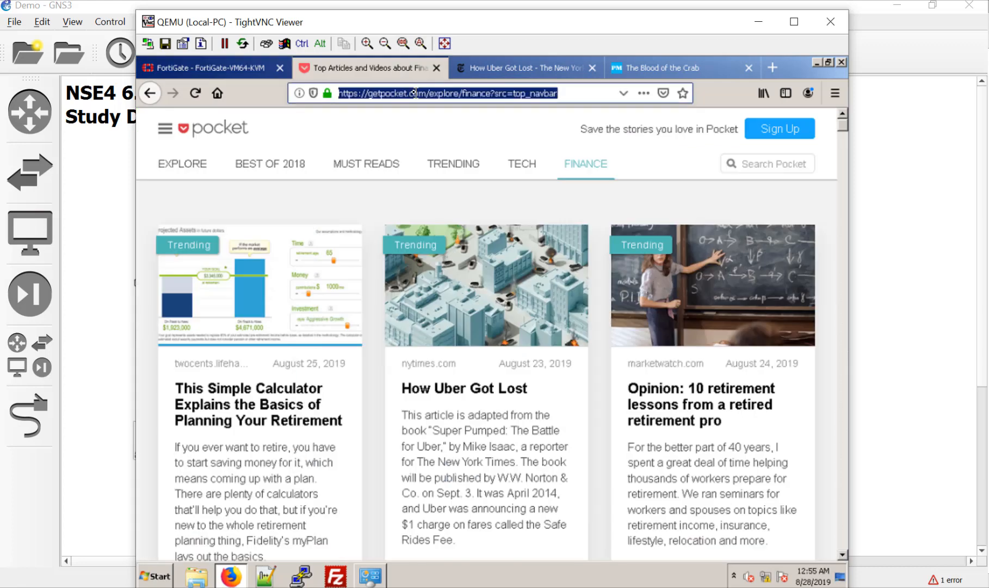
{"action": "type", "text": "makeinternet."}
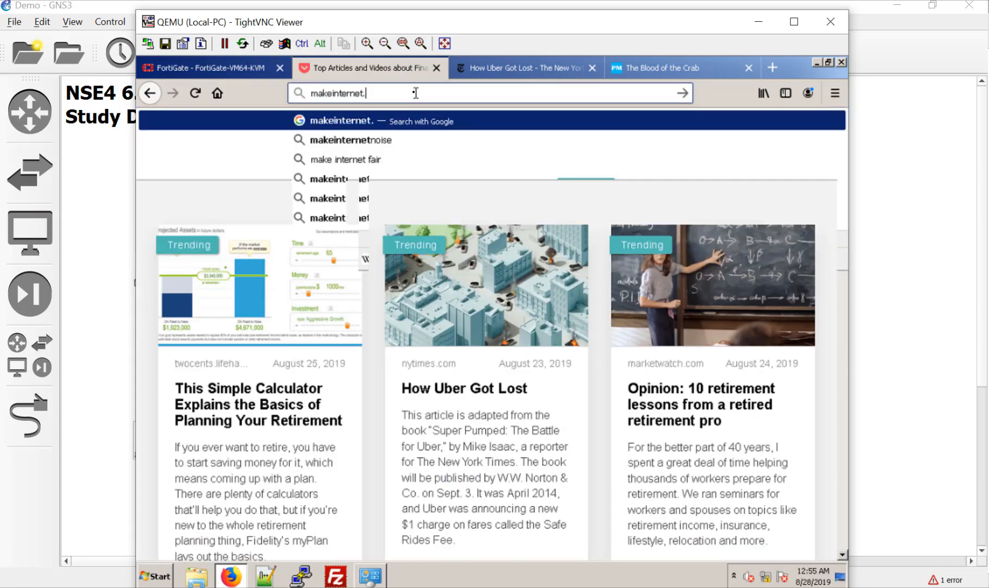
{"action": "key", "text": "BackSpace"}
{"action": "type", "text": "no"}
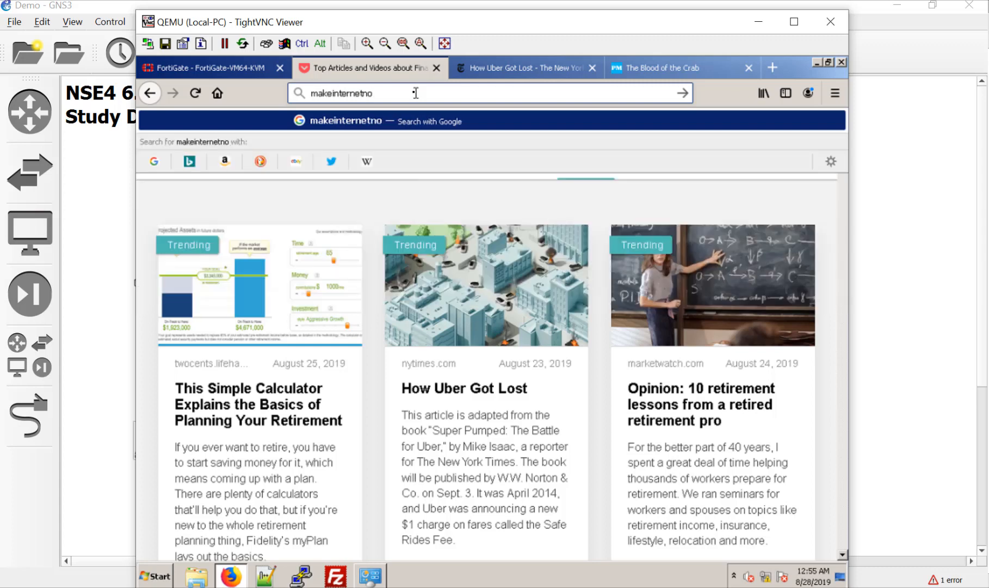
{"action": "type", "text": "ise.com"}
{"action": "key", "text": "Return"}
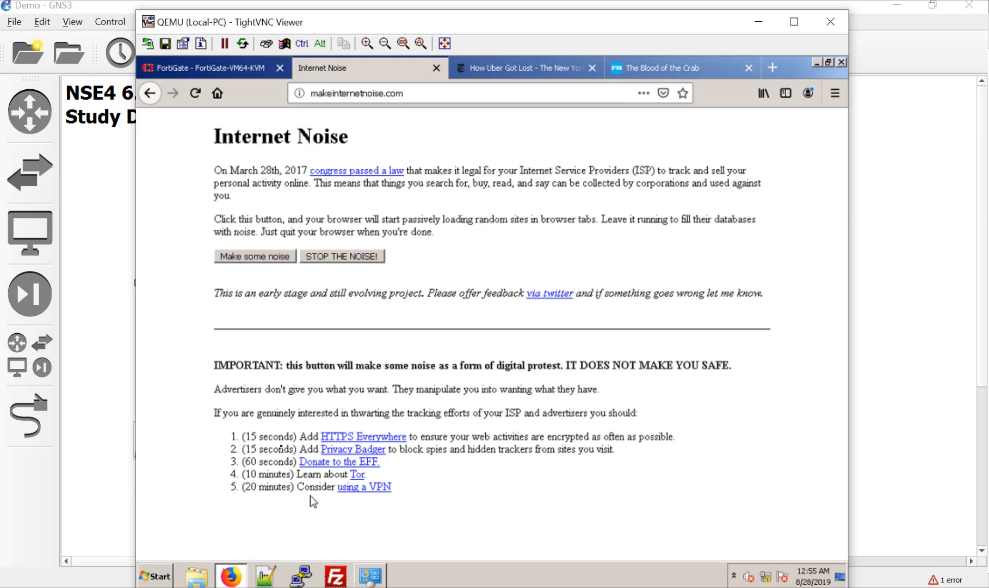
{"action": "left_click", "coordinate": [268, 260]}
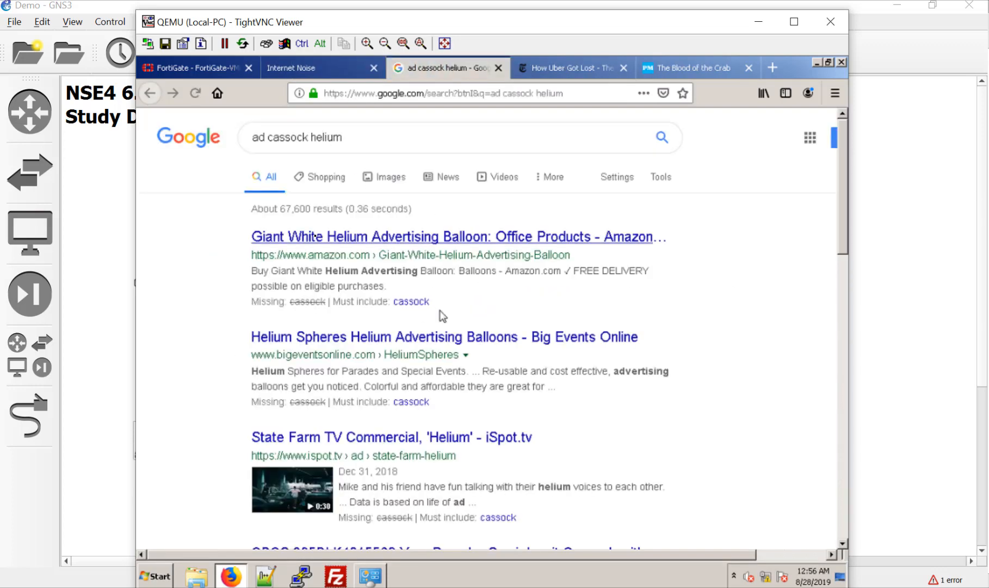
{"action": "left_click", "coordinate": [211, 73]}
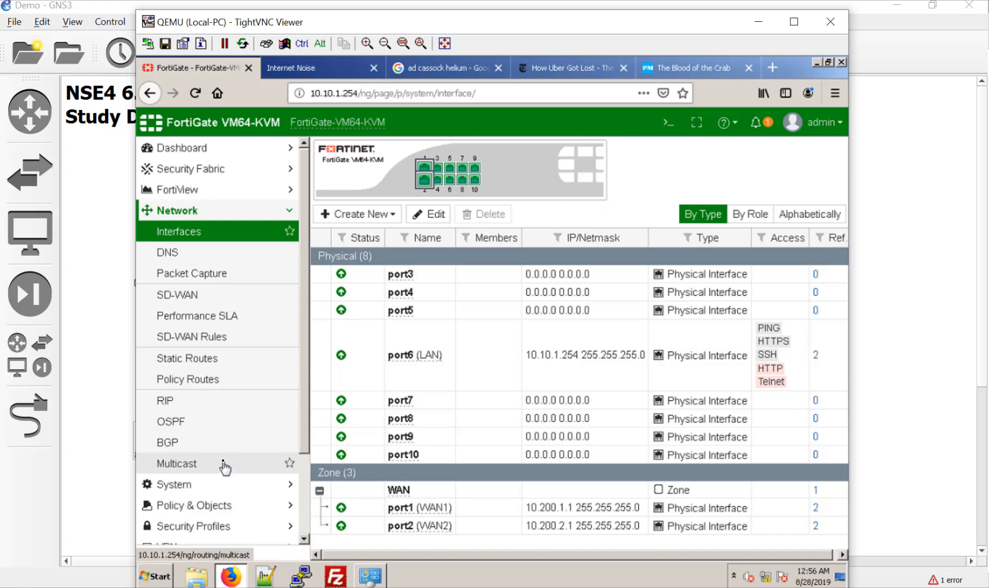
Open FortiView's All Sessions list from the sidebar.
{"action": "left_click", "coordinate": [232, 195]}
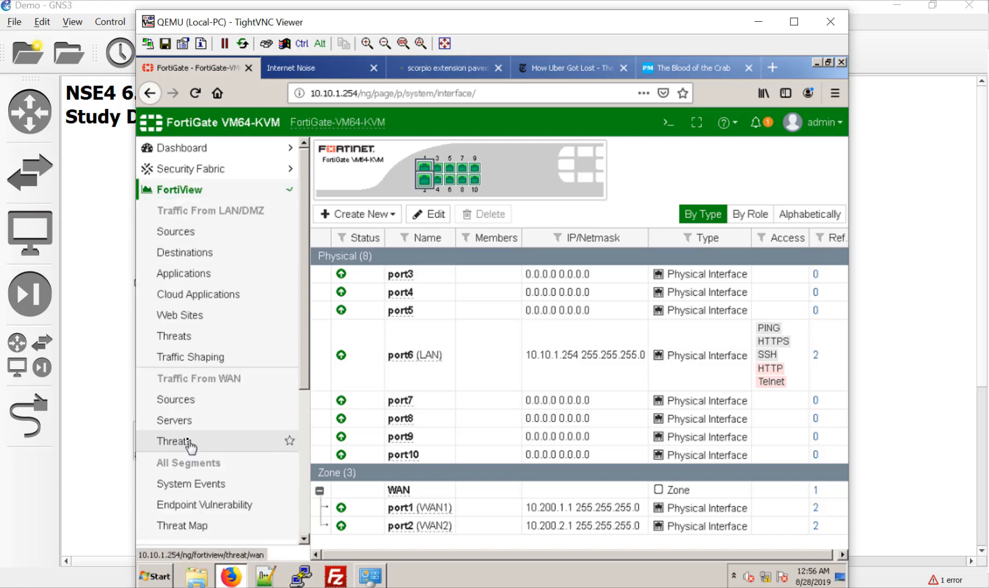
{"action": "scroll", "coordinate": [199, 468], "scroll_direction": "down", "scroll_amount": 5}
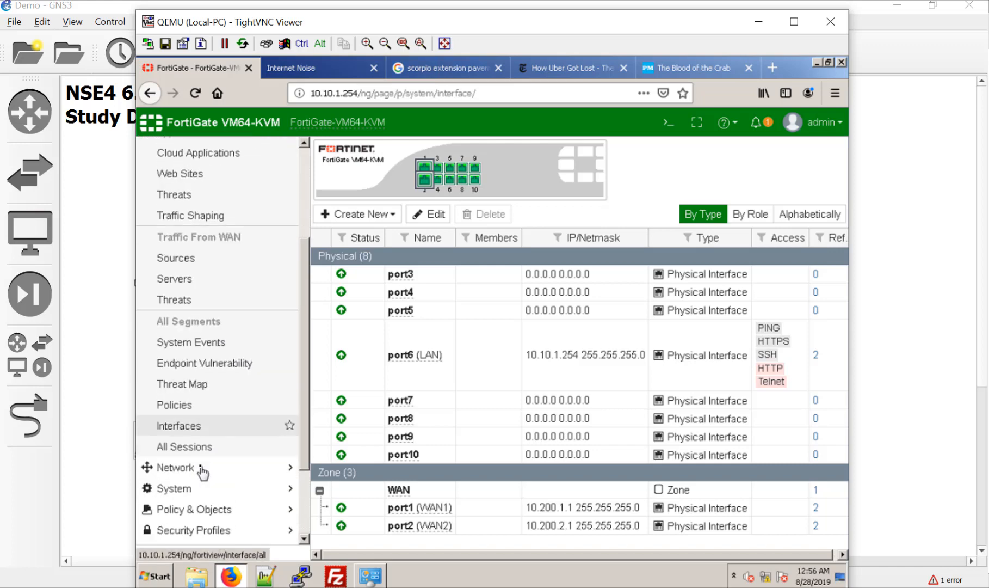
{"action": "left_click", "coordinate": [198, 456]}
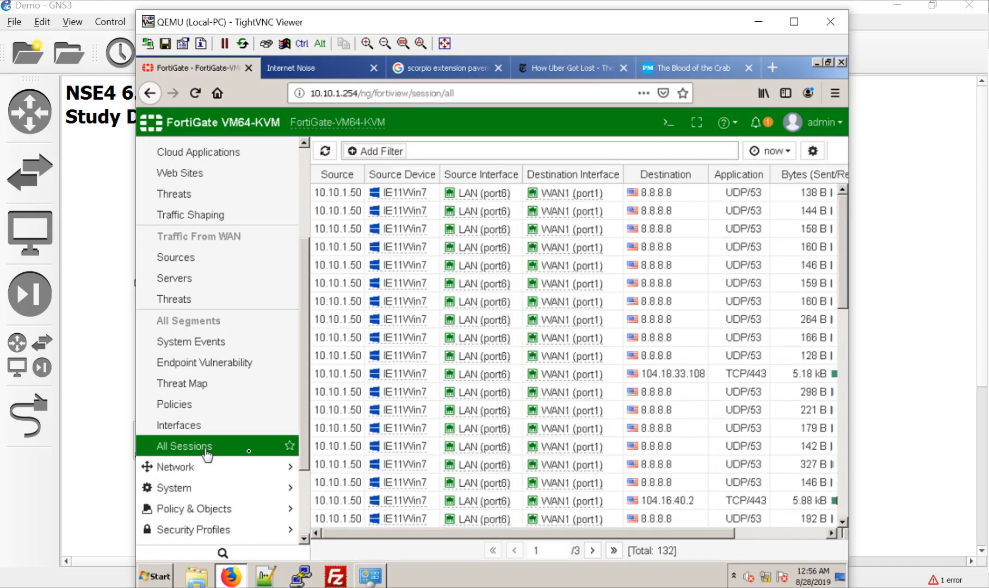
Page through the 125 sessions, showing traffic on both WAN1 and WAN2.
{"action": "scroll", "coordinate": [595, 356], "scroll_direction": "down", "scroll_amount": 5}
{"action": "scroll", "coordinate": [595, 356], "scroll_direction": "down", "scroll_amount": 5}
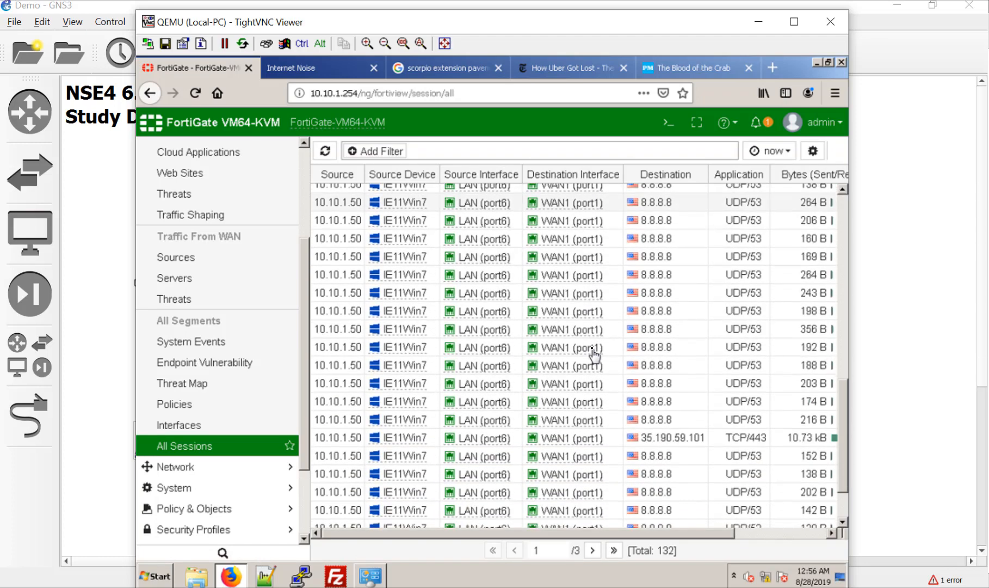
{"action": "left_click", "coordinate": [594, 551]}
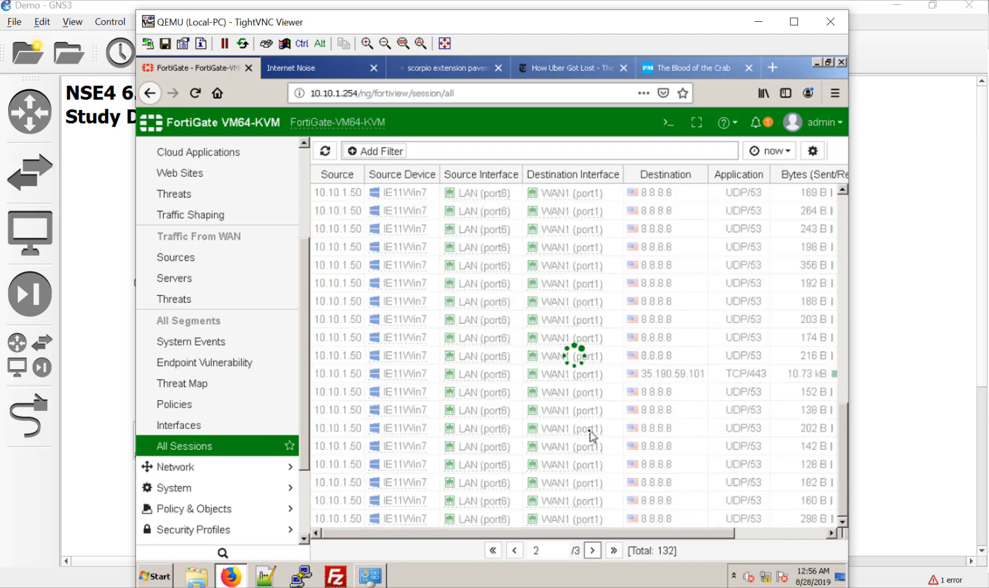
{"action": "scroll", "coordinate": [592, 435], "scroll_direction": "down", "scroll_amount": 8}
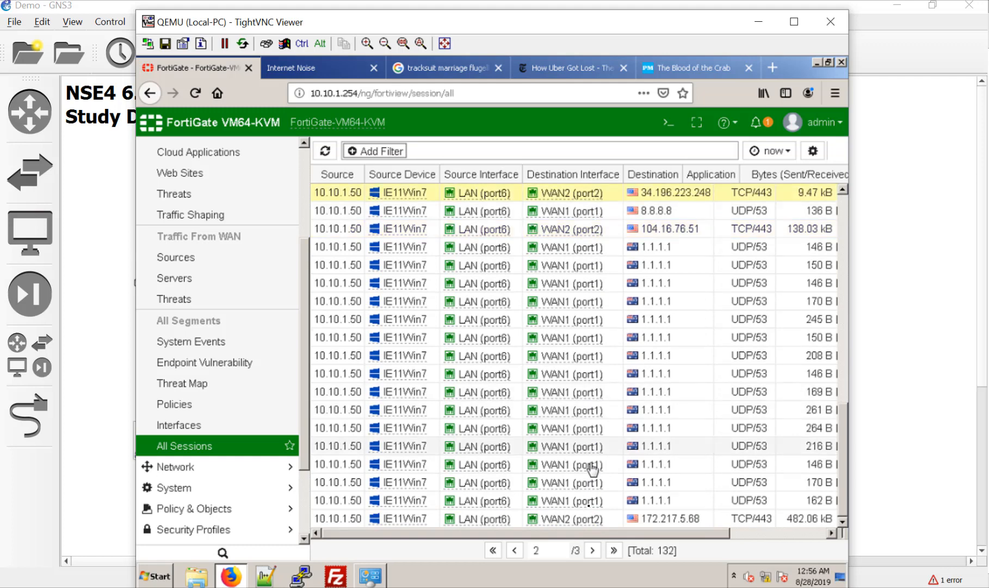
{"action": "left_click", "coordinate": [592, 550]}
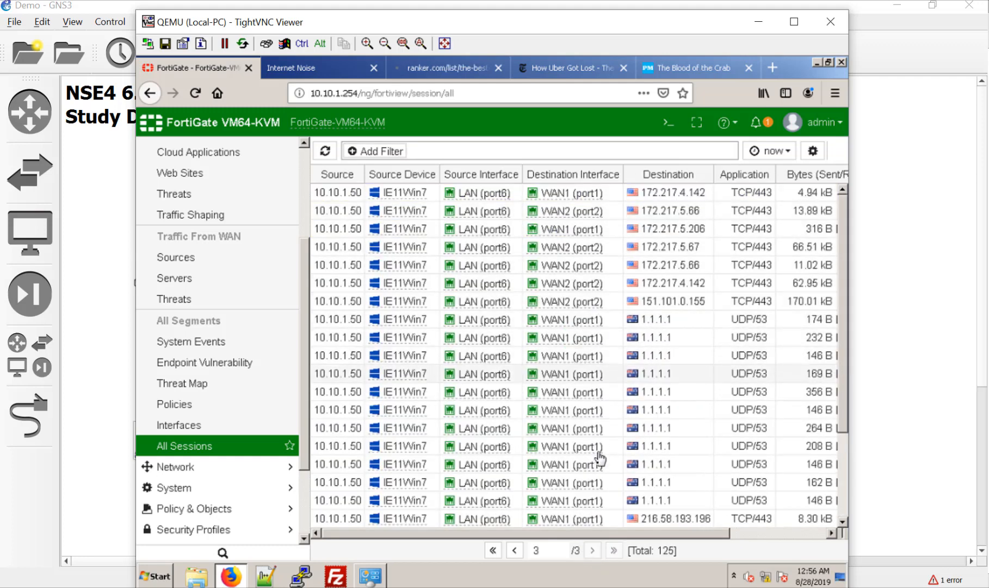
{"action": "scroll", "coordinate": [551, 435], "scroll_direction": "down", "scroll_amount": 3}
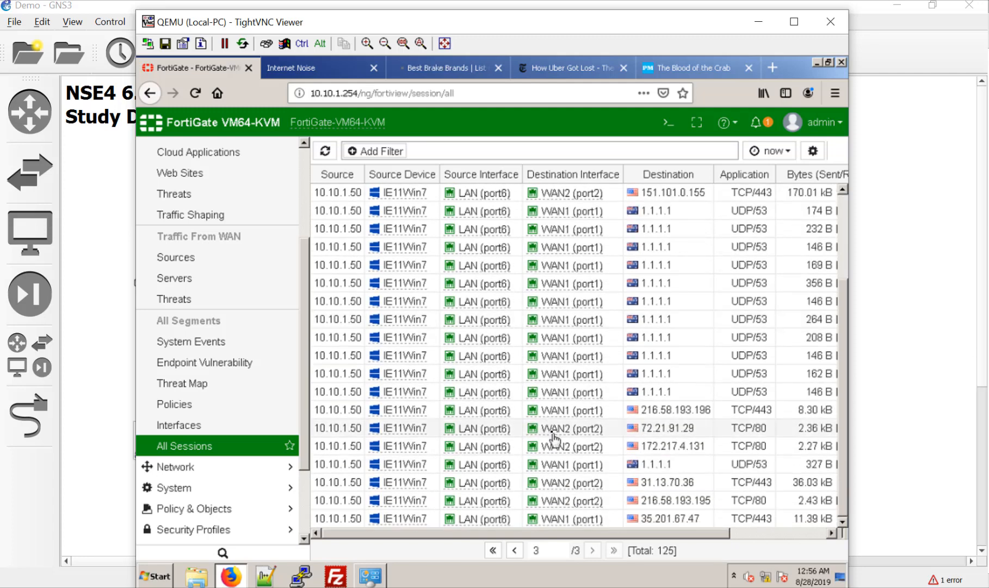
{"action": "scroll", "coordinate": [551, 435], "scroll_direction": "up", "scroll_amount": 3}
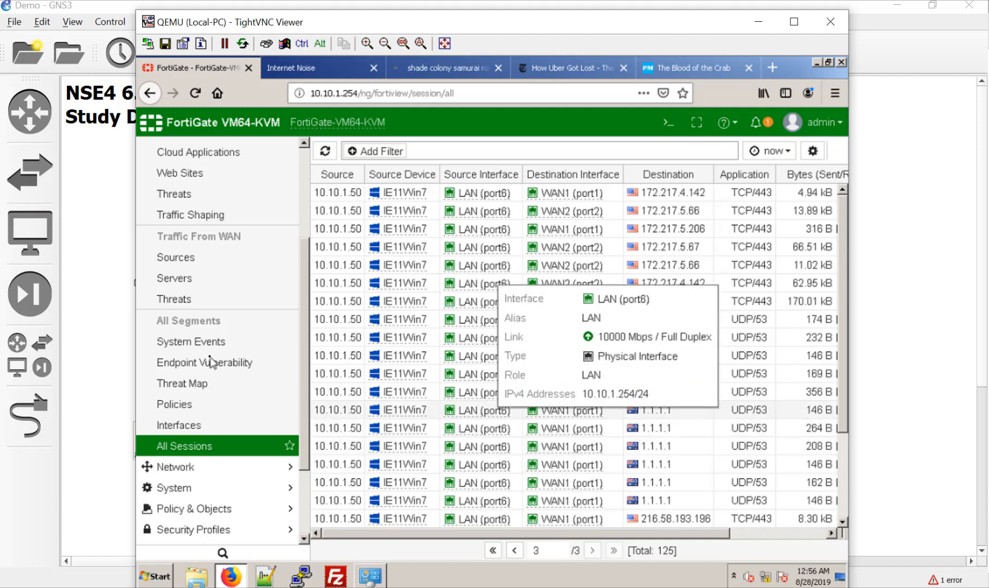
{"action": "scroll", "coordinate": [218, 344], "scroll_direction": "up", "scroll_amount": 5}
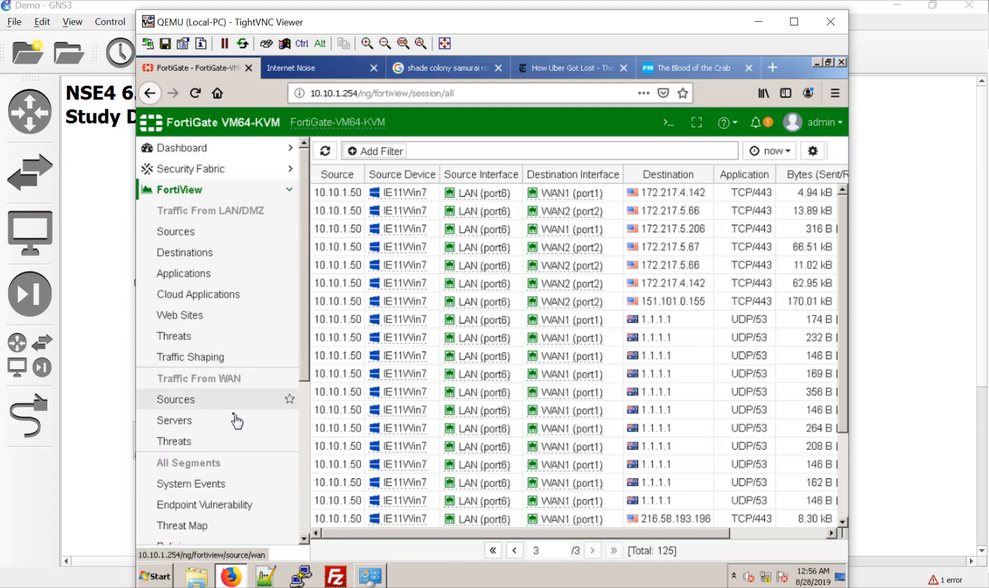
{"action": "mouse_move", "coordinate": [545, 376]}
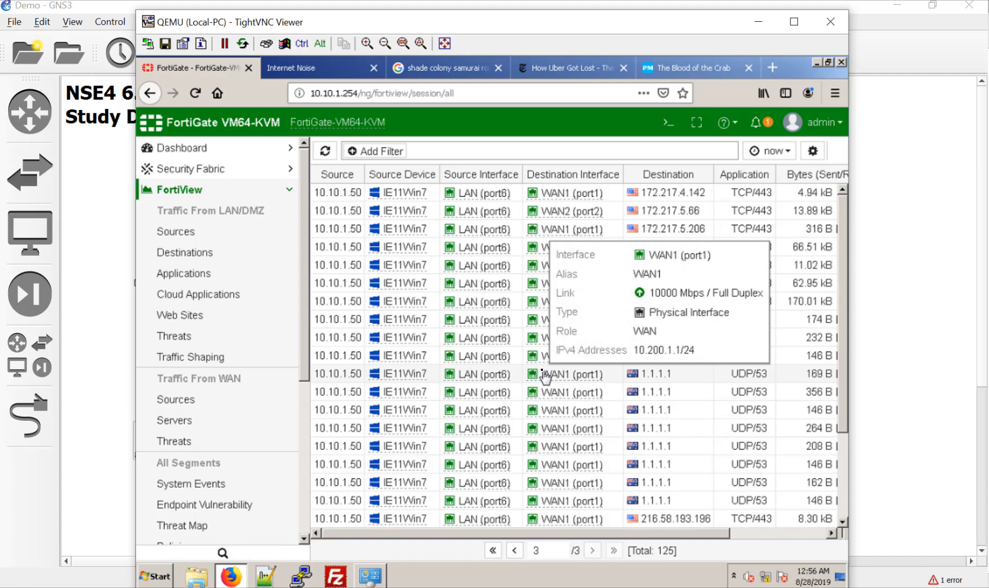